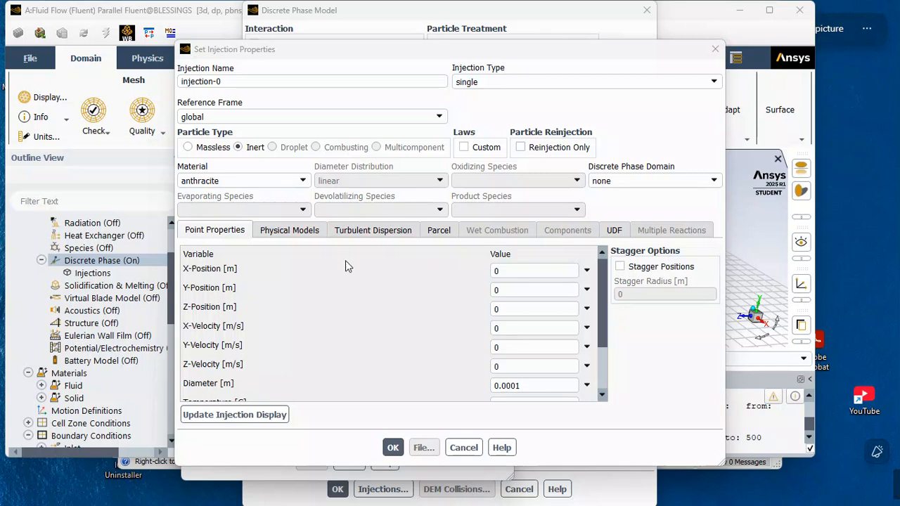
Set the injection type to surface and choose the inlet as the injection surface
{"action": "left_click", "coordinate": [588, 83]}
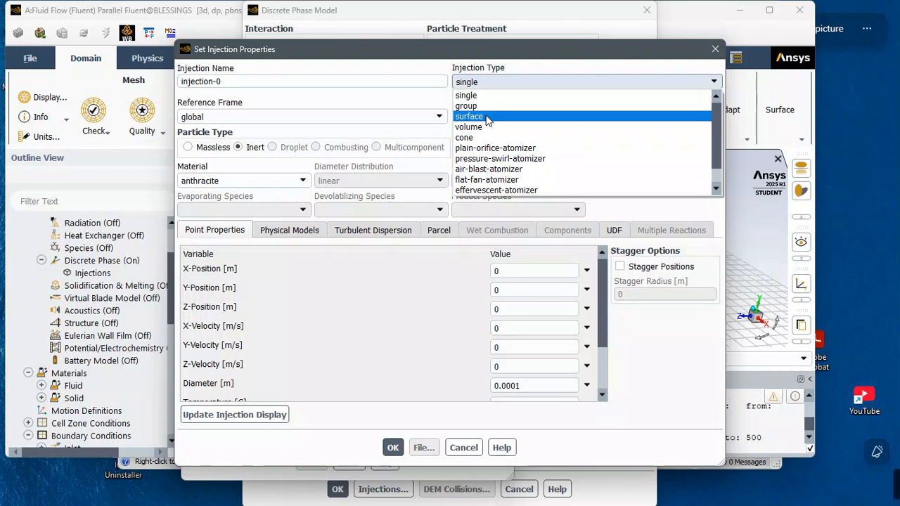
{"action": "left_click", "coordinate": [421, 105]}
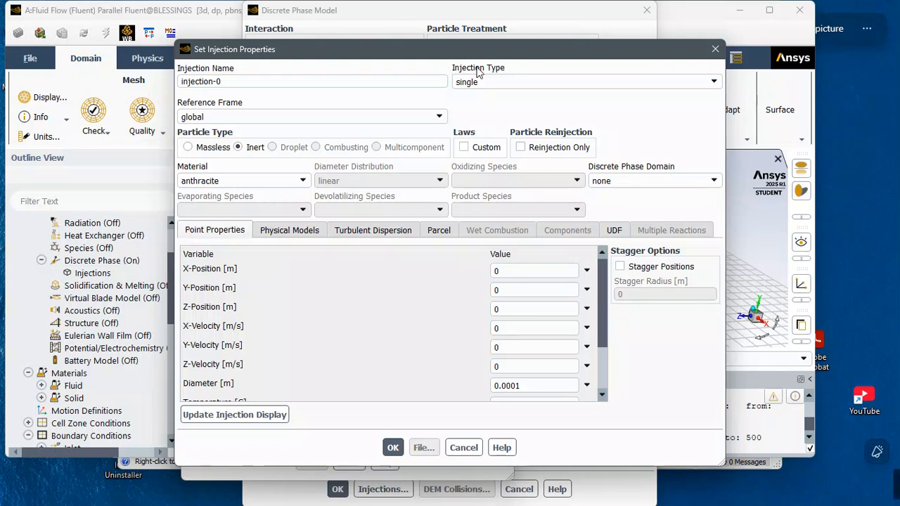
{"action": "left_click", "coordinate": [512, 82]}
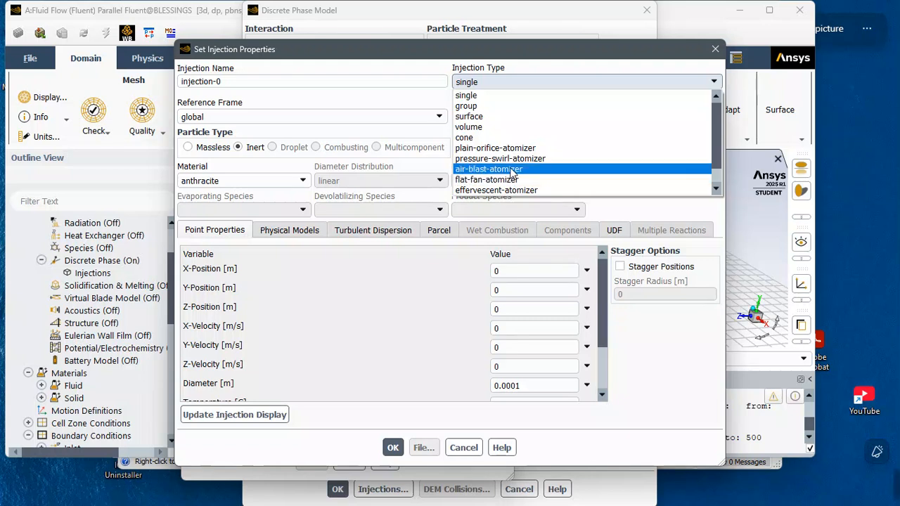
{"action": "left_click", "coordinate": [496, 118]}
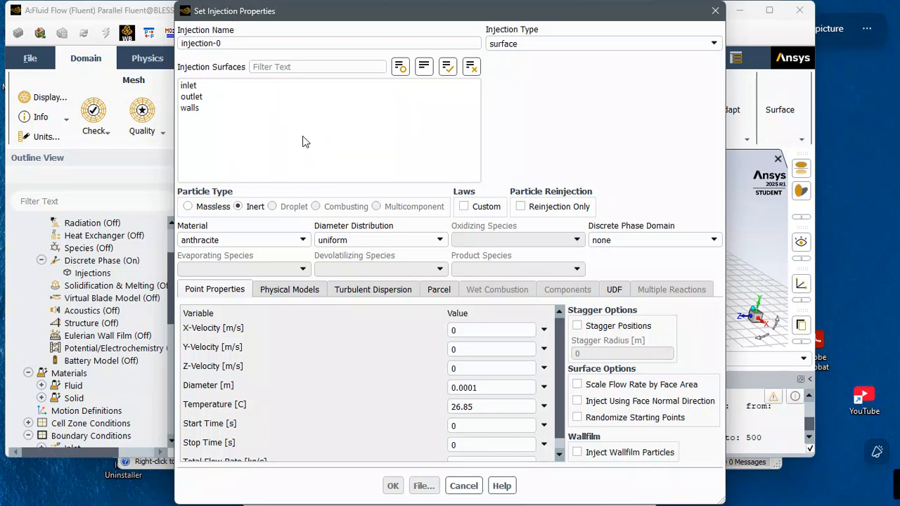
{"action": "left_click", "coordinate": [186, 85]}
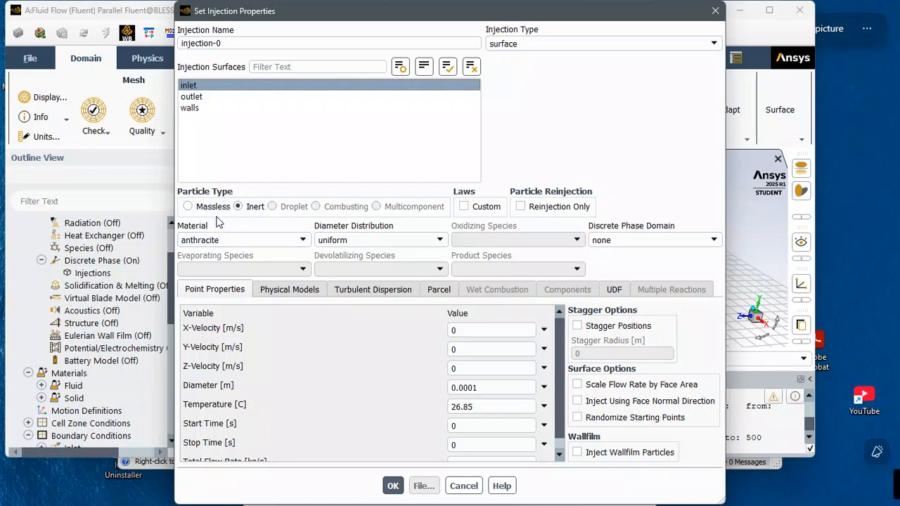
Look through the materials available for the inert particles, leaving the selection at anthracite
{"action": "left_click", "coordinate": [266, 241]}
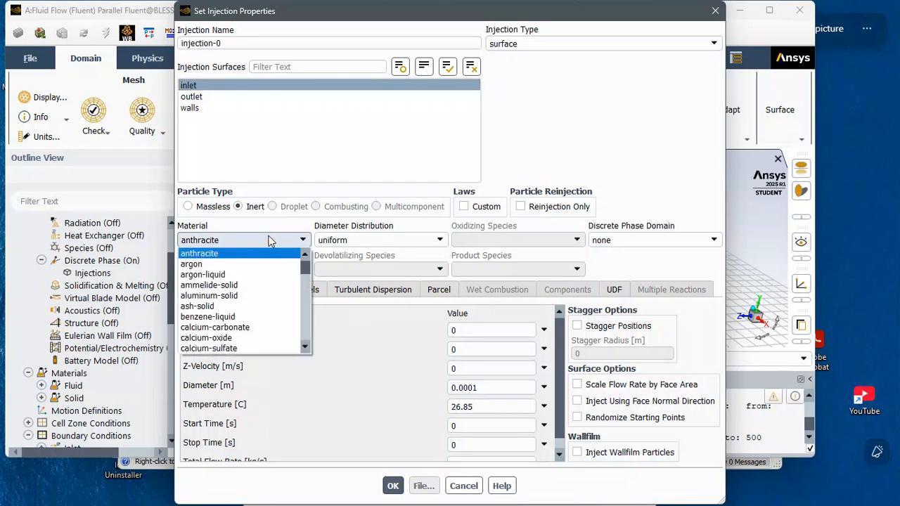
{"action": "scroll", "coordinate": [272, 284], "scroll_direction": "down", "scroll_amount": 5}
{"action": "scroll", "coordinate": [273, 284], "scroll_direction": "down", "scroll_amount": 12}
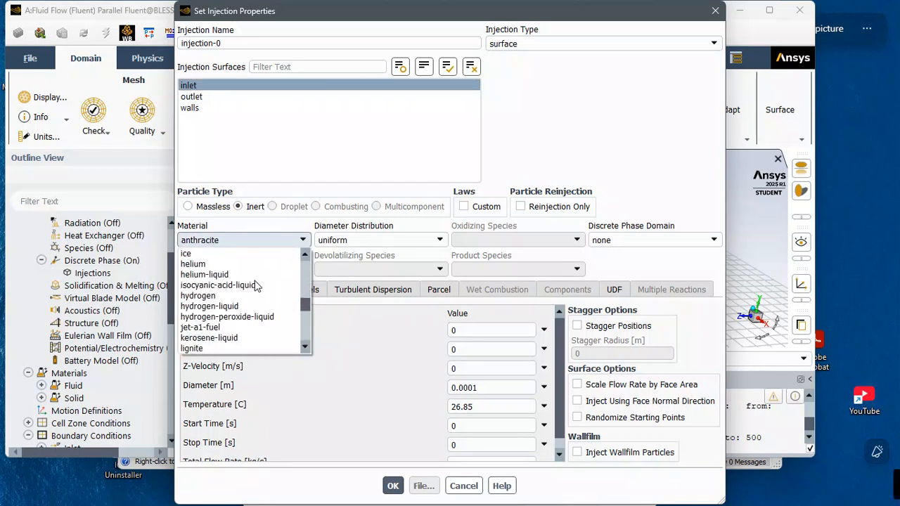
{"action": "scroll", "coordinate": [246, 299], "scroll_direction": "down", "scroll_amount": 3}
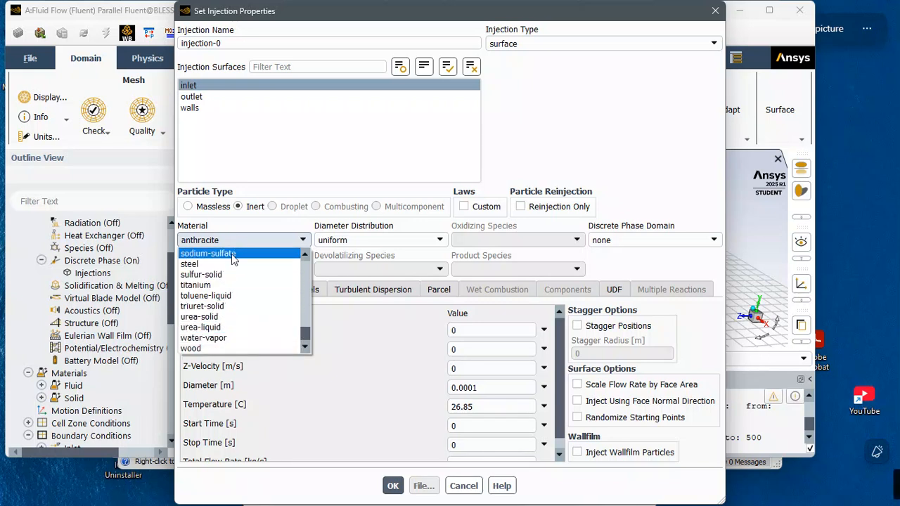
{"action": "scroll", "coordinate": [222, 318], "scroll_direction": "up", "scroll_amount": 12}
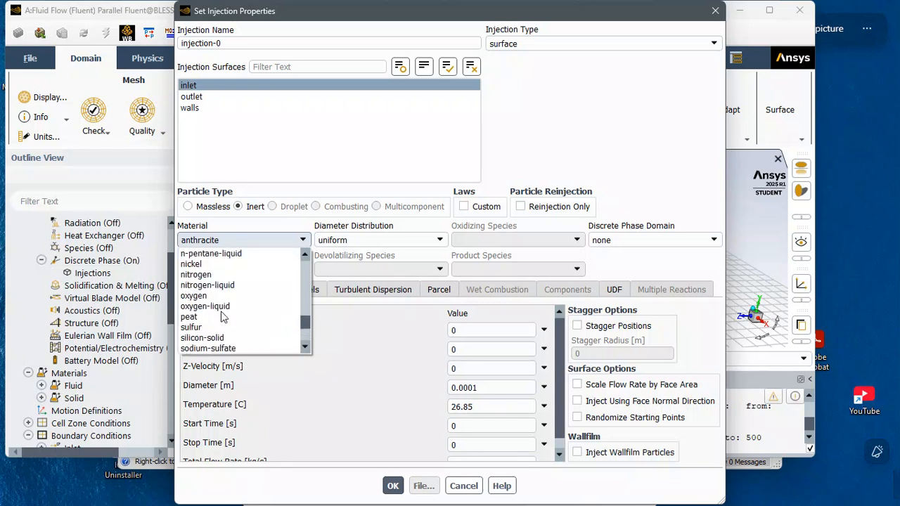
{"action": "scroll", "coordinate": [222, 317], "scroll_direction": "up", "scroll_amount": 12}
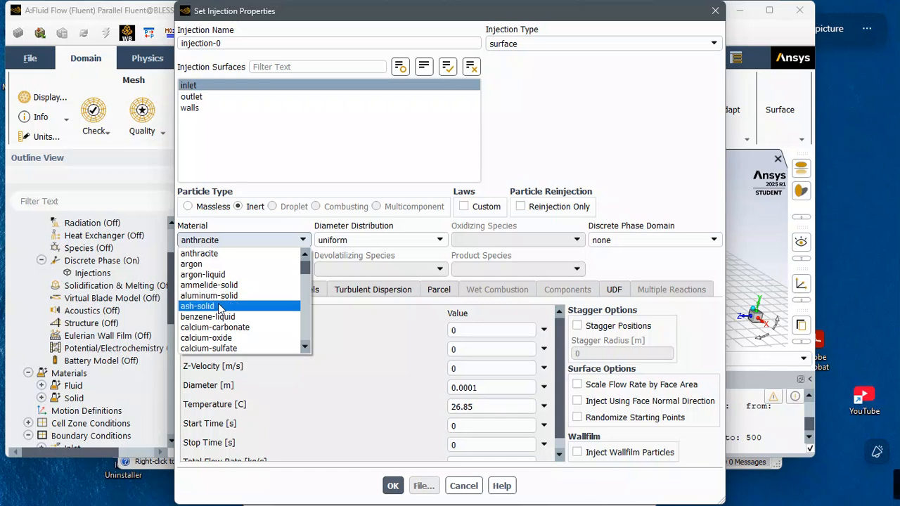
{"action": "scroll", "coordinate": [205, 339], "scroll_direction": "down", "scroll_amount": 10}
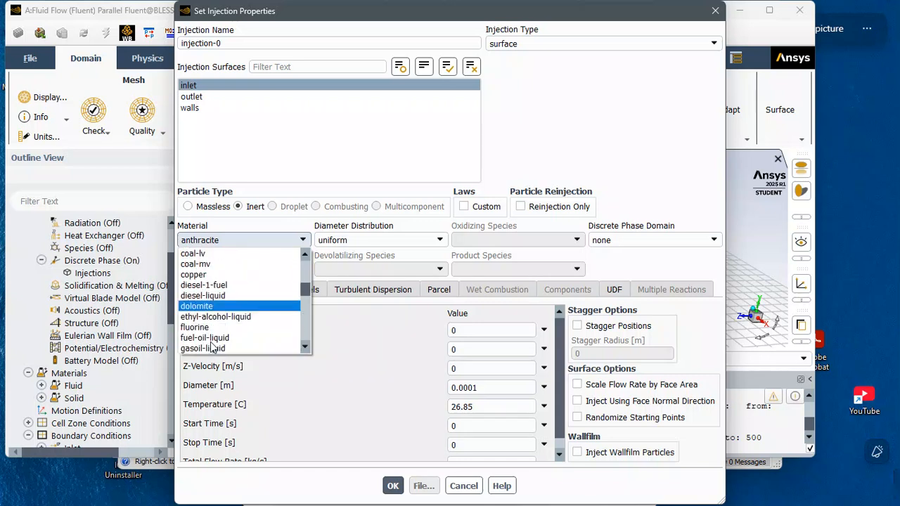
{"action": "scroll", "coordinate": [211, 346], "scroll_direction": "down", "scroll_amount": 8}
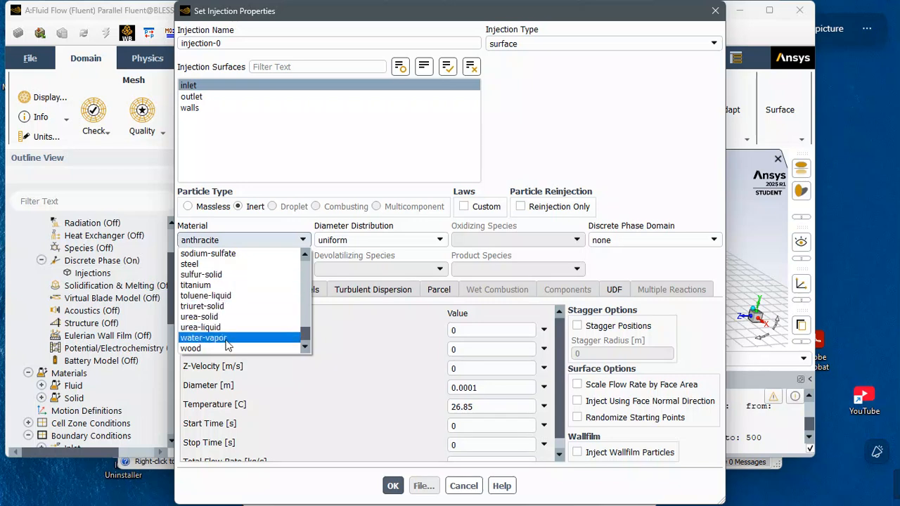
{"action": "scroll", "coordinate": [234, 288], "scroll_direction": "up", "scroll_amount": 15}
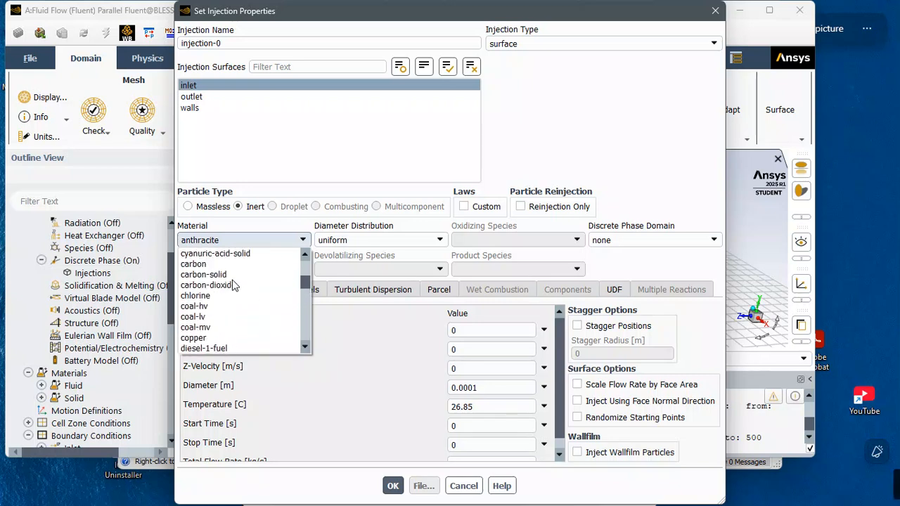
{"action": "left_click", "coordinate": [257, 236]}
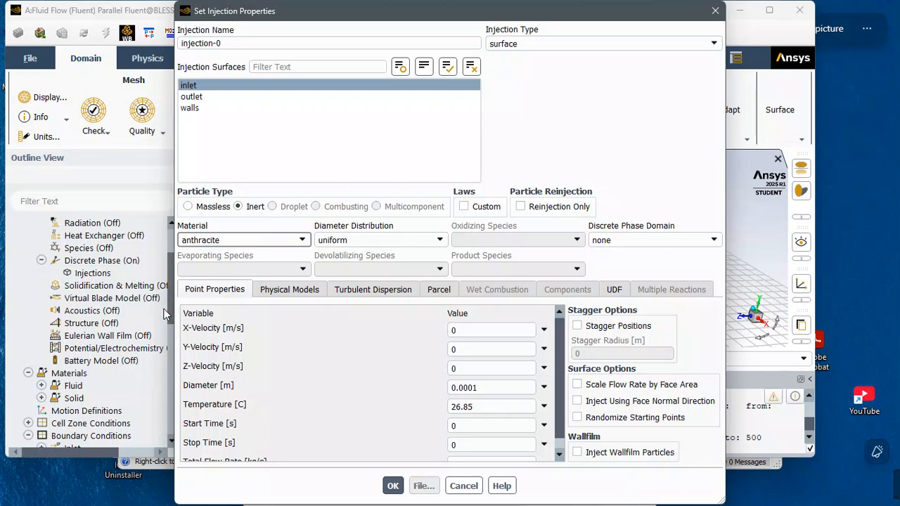
Set the injection's total flow rate to 1 kg/s and its temperature to 100 °C
{"action": "scroll", "coordinate": [315, 354], "scroll_direction": "down", "scroll_amount": 1}
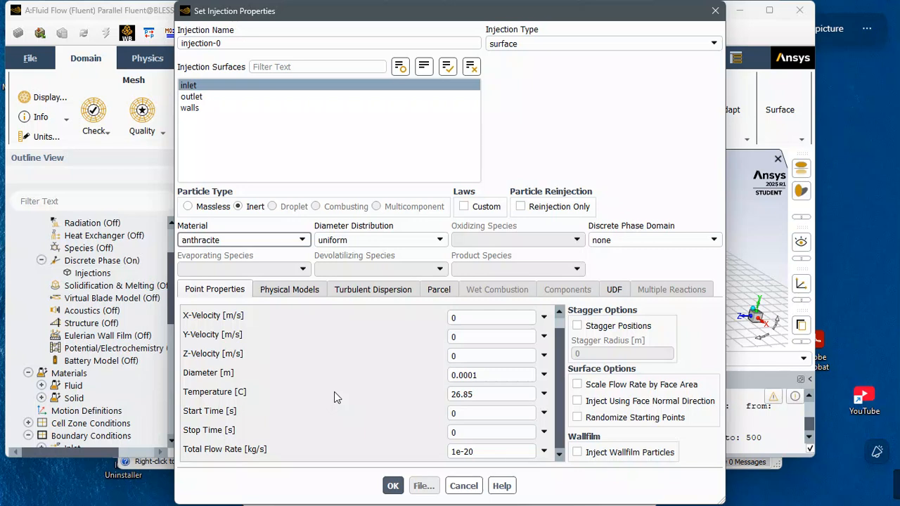
{"action": "double_click", "coordinate": [481, 451]}
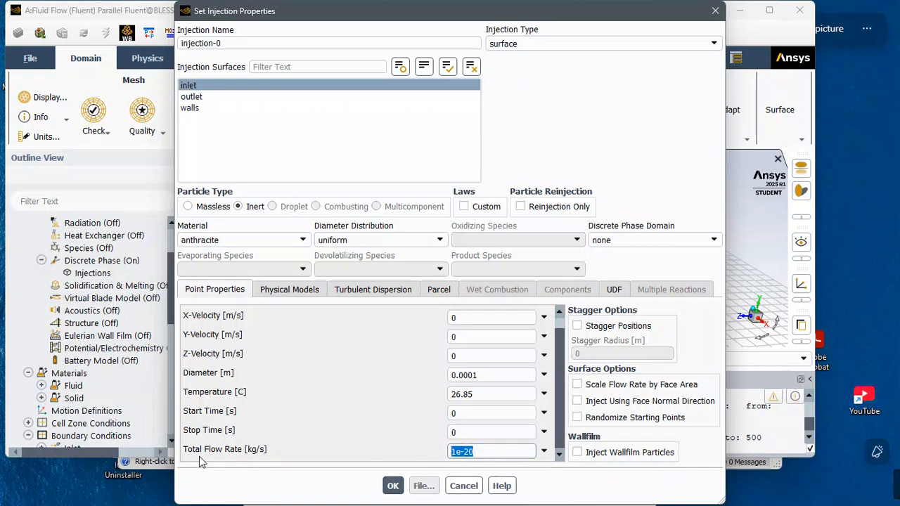
{"action": "type", "text": "1"}
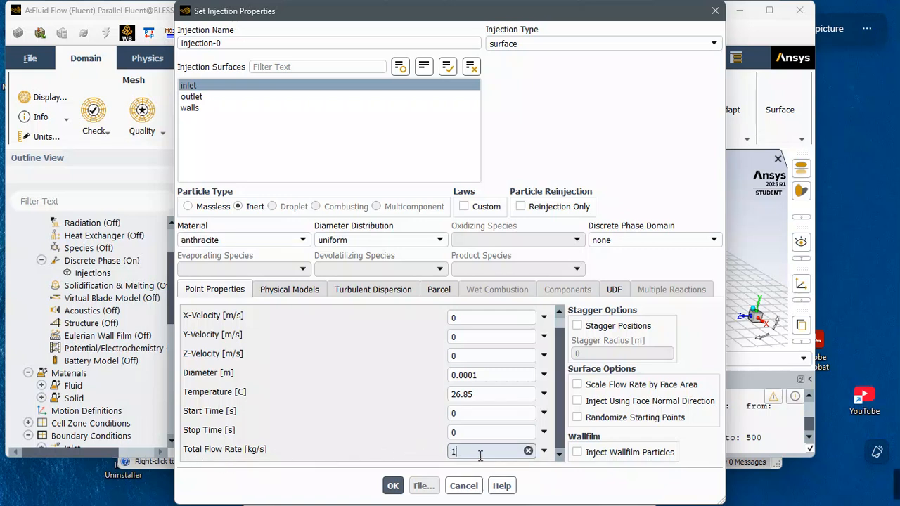
{"action": "left_click", "coordinate": [462, 412]}
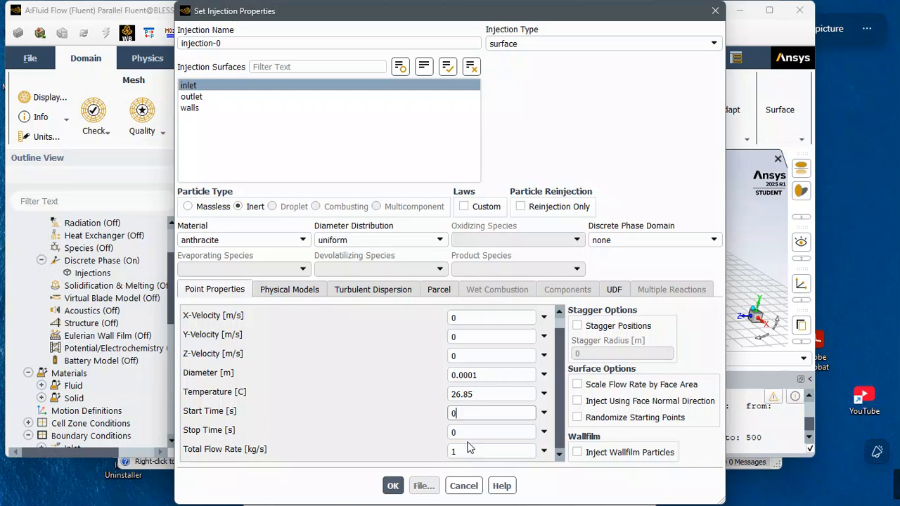
{"action": "left_click_drag", "start_coordinate": [475, 396], "coordinate": [444, 393]}
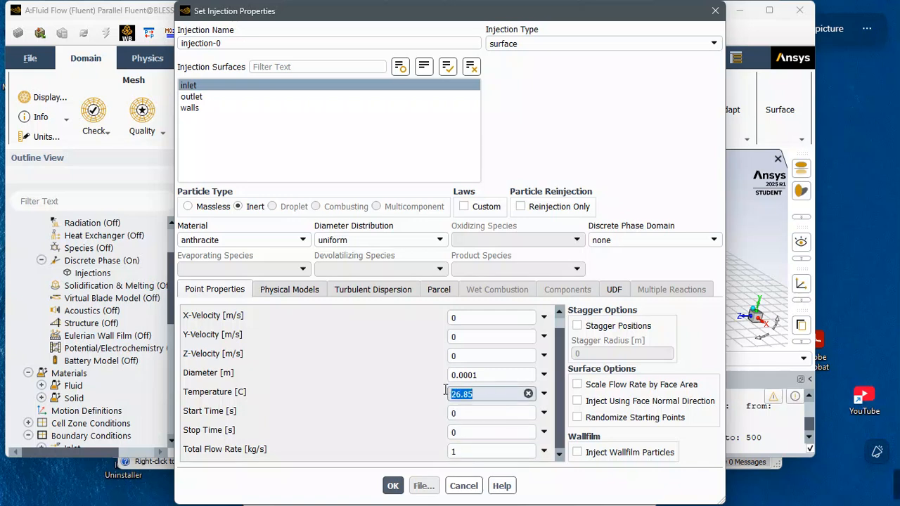
{"action": "key", "text": "BackSpace"}
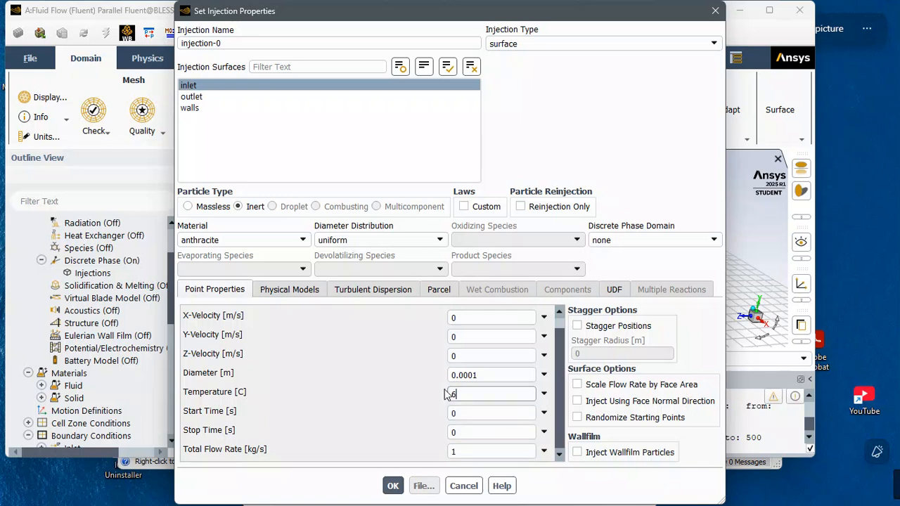
{"action": "type", "text": "100"}
{"action": "left_click", "coordinate": [396, 377]}
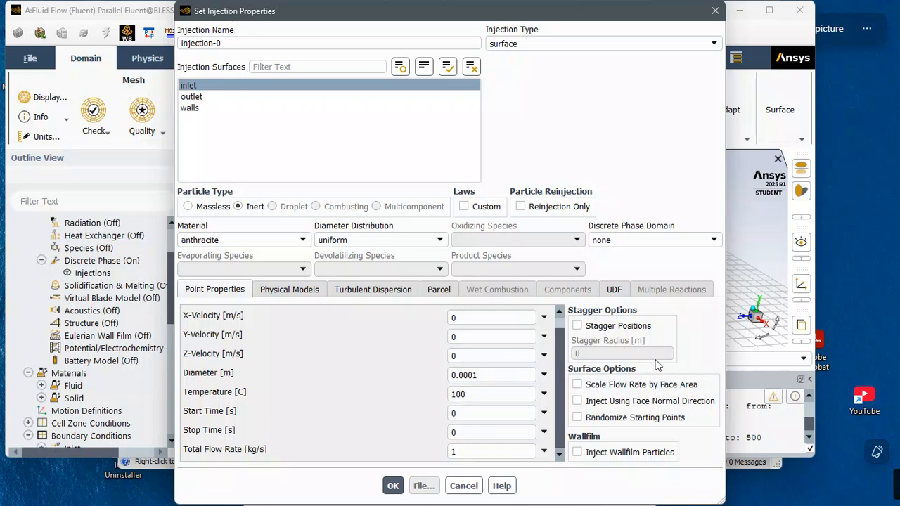
Inject the particles using the face normal direction with a velocity magnitude of 1 m/s
{"action": "left_click", "coordinate": [578, 401]}
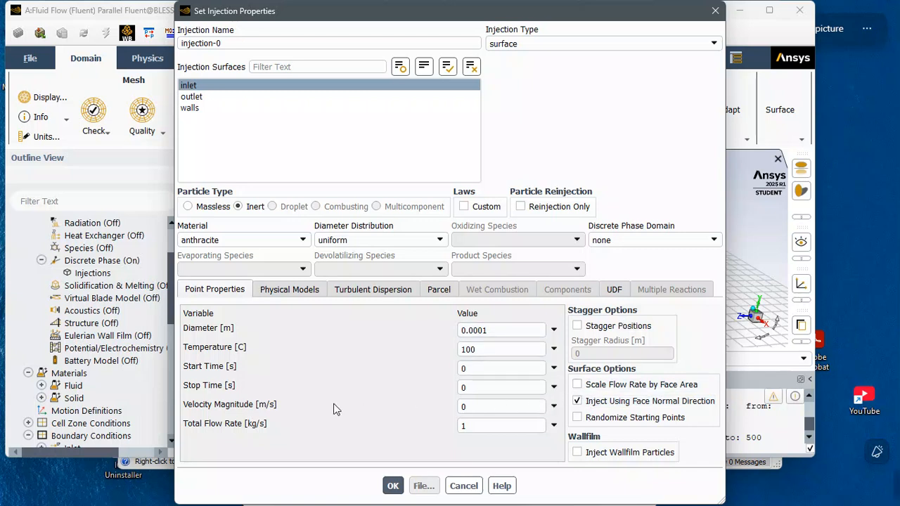
{"action": "left_click", "coordinate": [464, 406]}
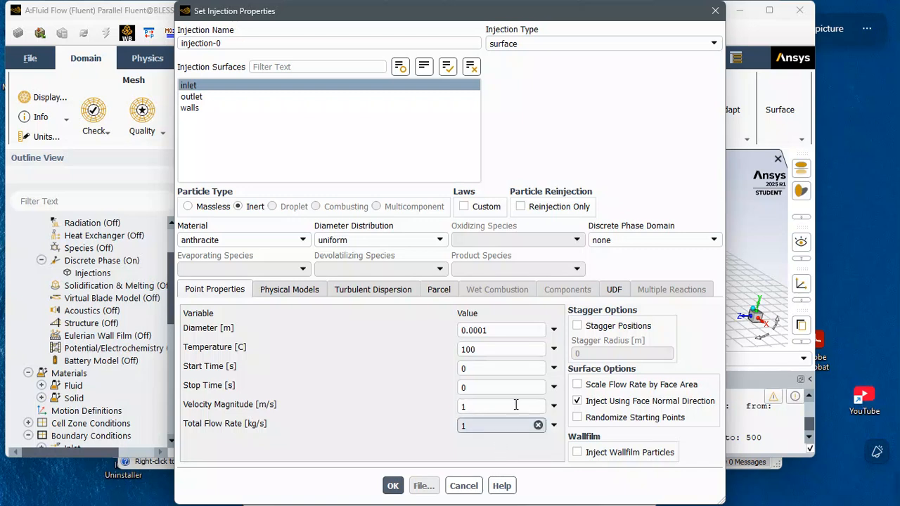
Check the discrete phase domain options and set the particle diameter distribution to rosin-rammler
{"action": "left_click", "coordinate": [659, 240]}
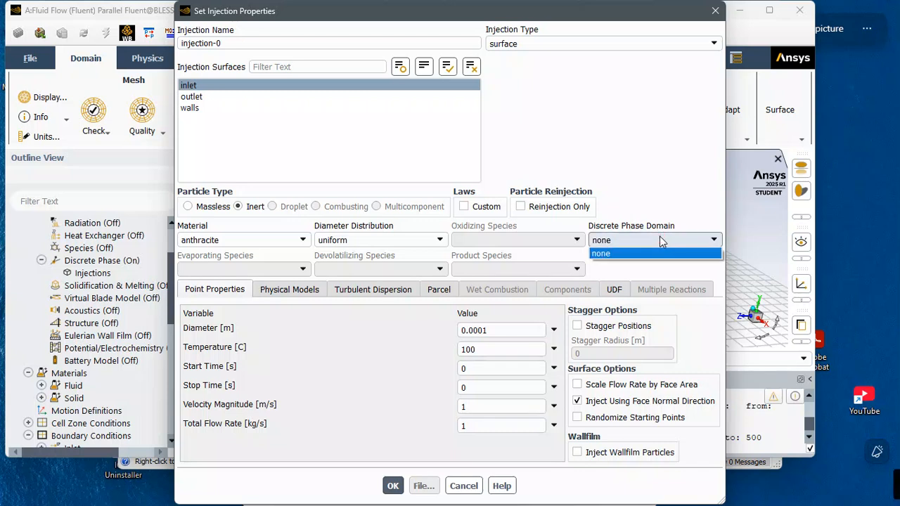
{"action": "left_click", "coordinate": [659, 239]}
{"action": "left_click", "coordinate": [373, 241]}
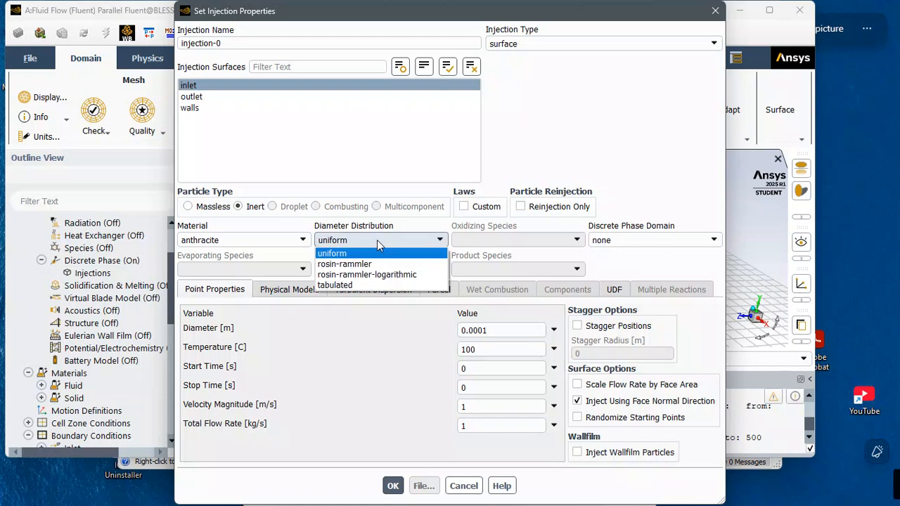
{"action": "left_click", "coordinate": [347, 263]}
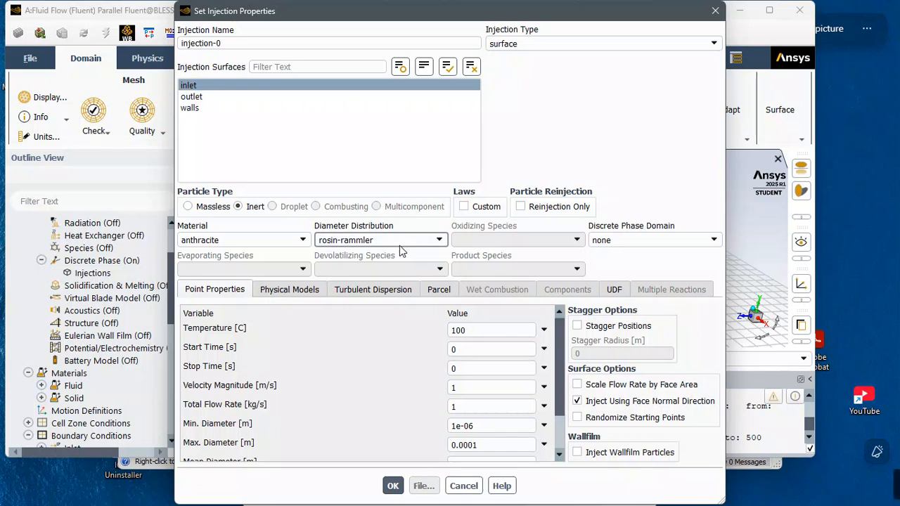
Choose Ranz-Marshall as the heat transfer coefficient in the injection's physical models
{"action": "left_click", "coordinate": [291, 293]}
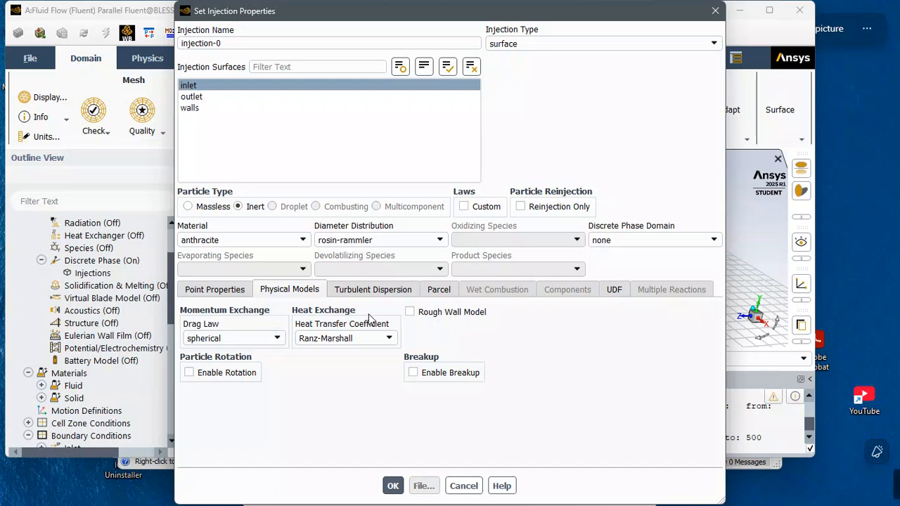
{"action": "left_click", "coordinate": [348, 338]}
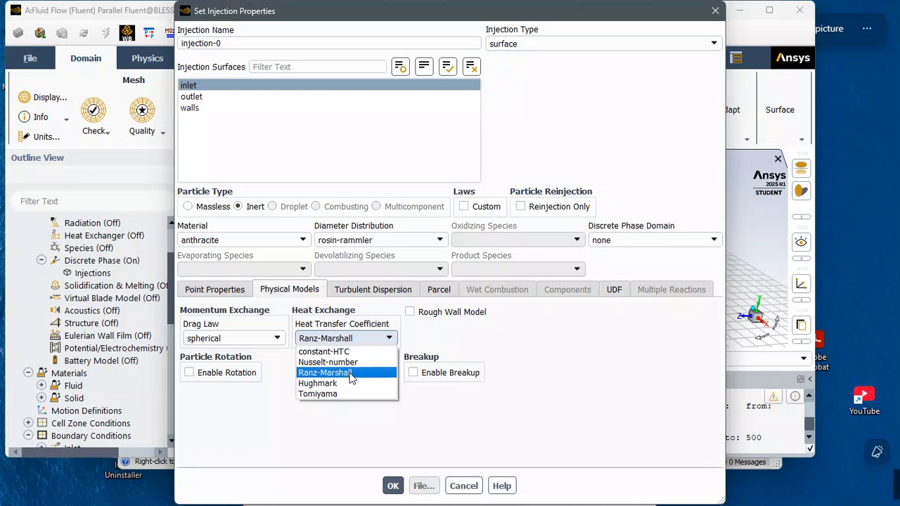
{"action": "left_click", "coordinate": [349, 373]}
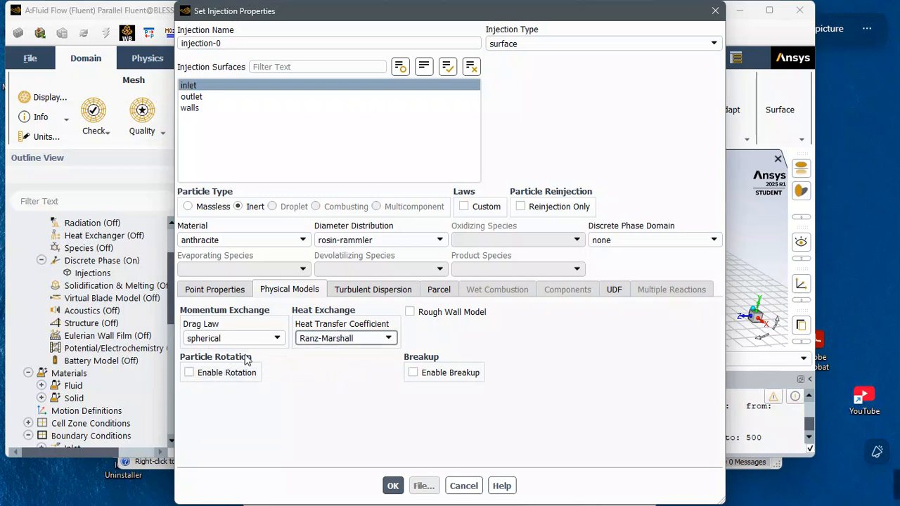
Enable particle breakup for the injection and choose the KHRT breakup model
{"action": "left_click", "coordinate": [413, 373]}
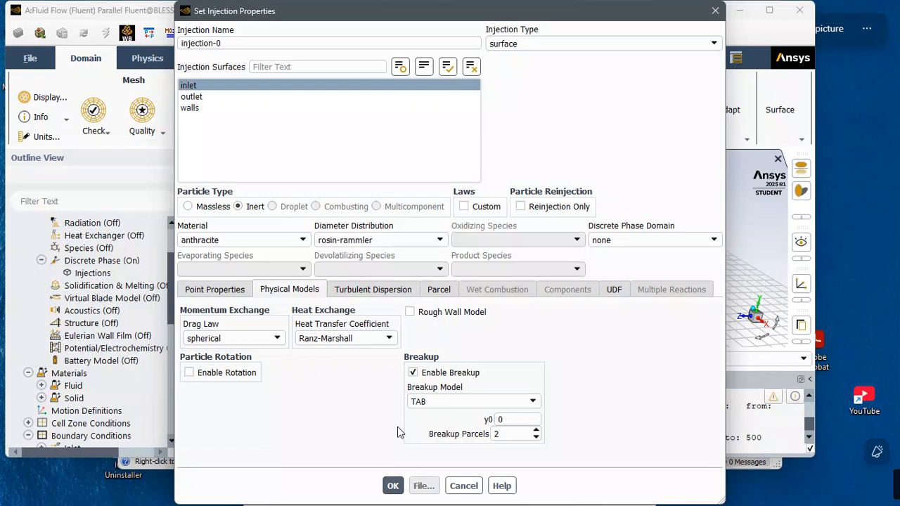
{"action": "left_click", "coordinate": [498, 405]}
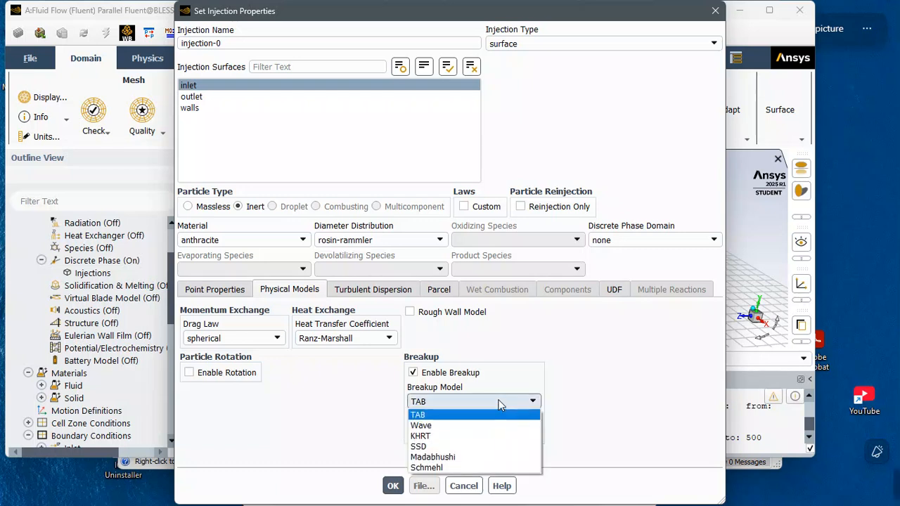
{"action": "left_click", "coordinate": [426, 436]}
{"action": "scroll", "coordinate": [437, 409], "scroll_direction": "down", "scroll_amount": 1}
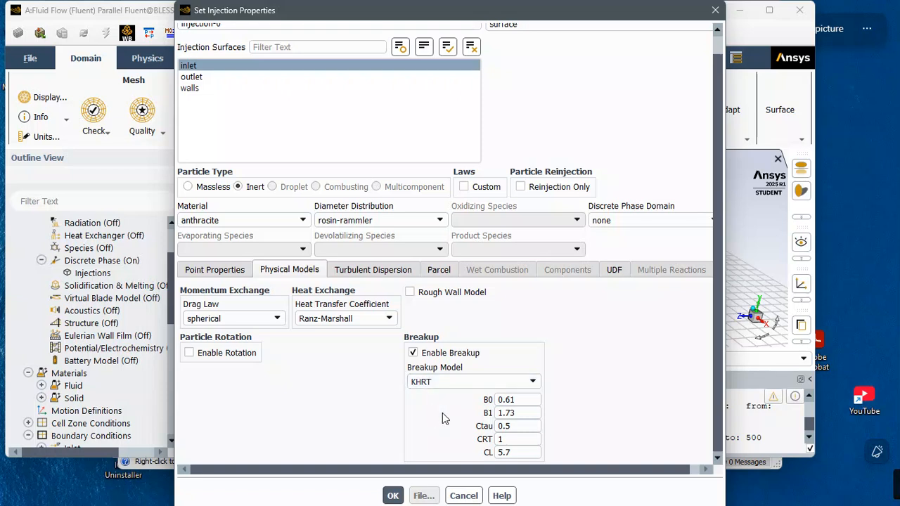
Set the injection's turbulent dispersion model to discrete-random-walk for stochastic tracking
{"action": "left_click", "coordinate": [386, 272]}
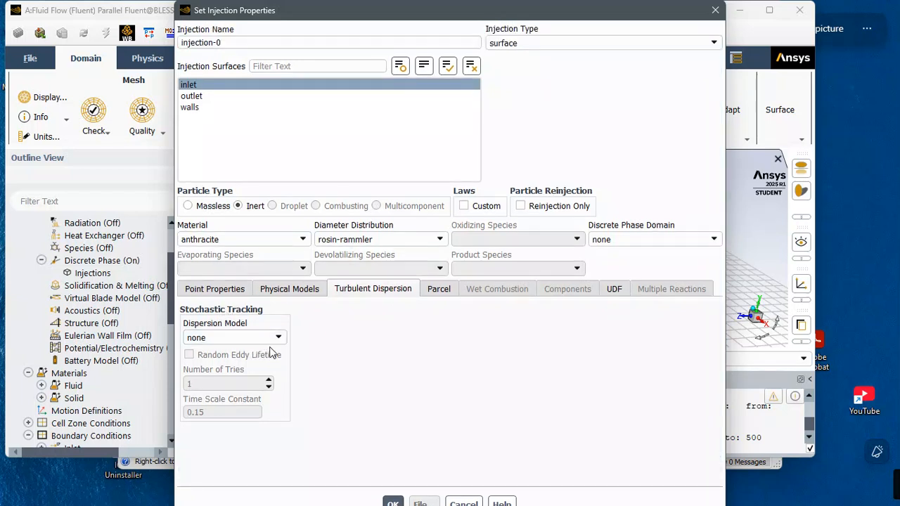
{"action": "left_click", "coordinate": [265, 338]}
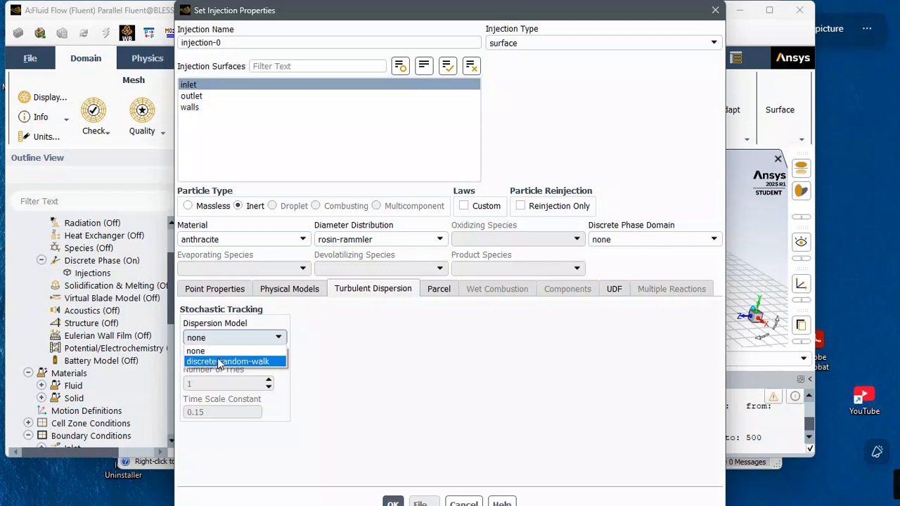
{"action": "left_click", "coordinate": [218, 362]}
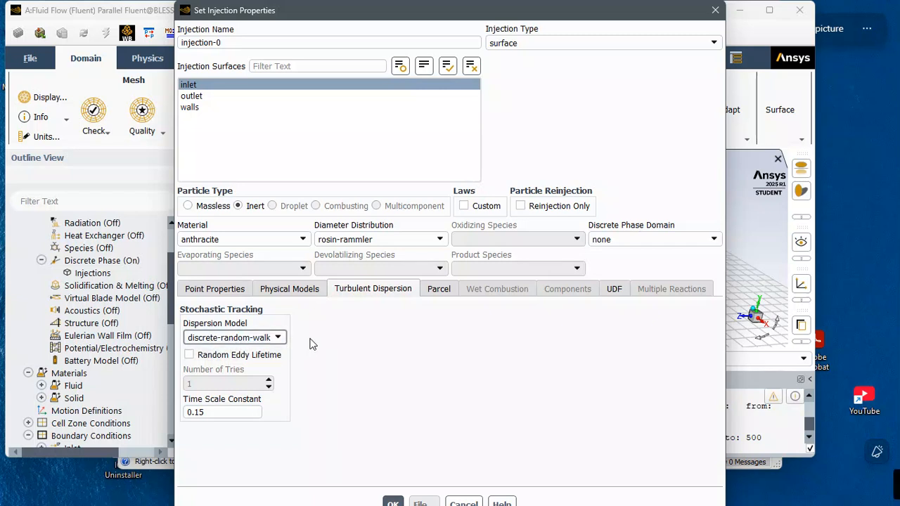
Review the injection's parcel and UDF settings, accept the injection, and confirm the discrete phase model settings
{"action": "left_click", "coordinate": [439, 293]}
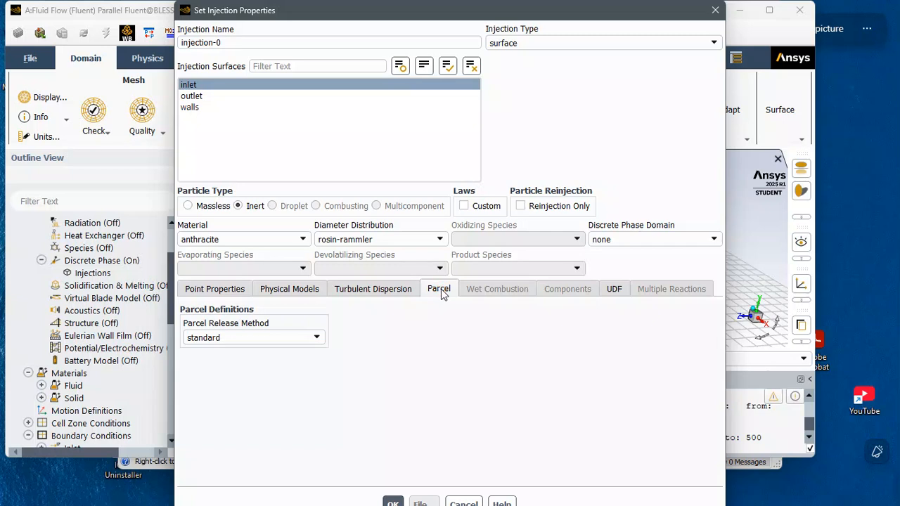
{"action": "left_click", "coordinate": [614, 294]}
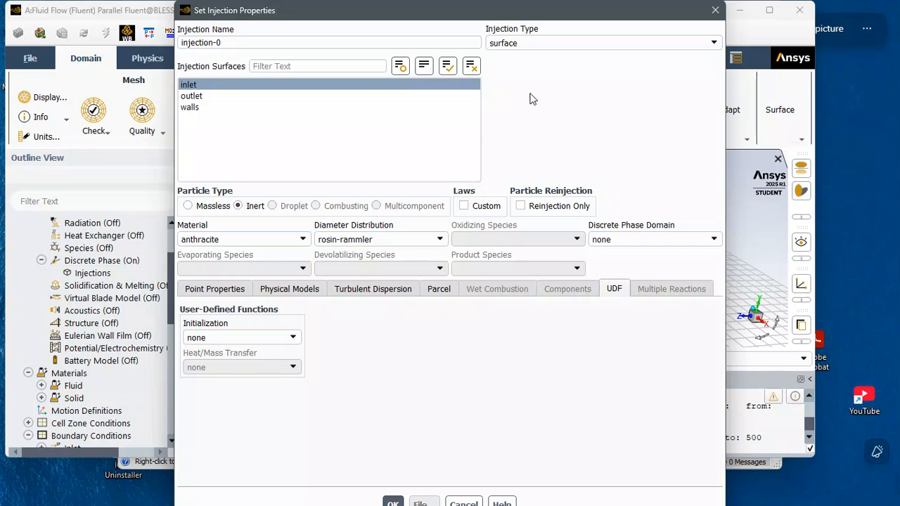
{"action": "left_click", "coordinate": [392, 504]}
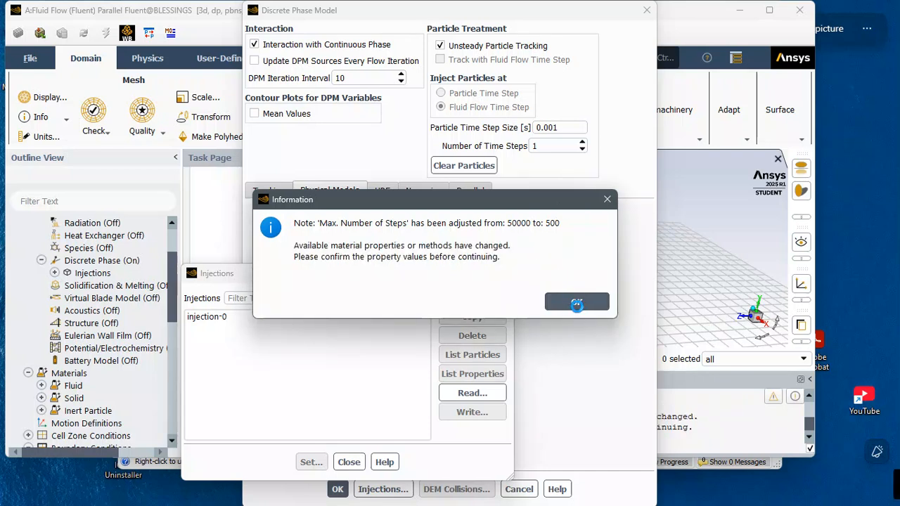
{"action": "left_click", "coordinate": [576, 307]}
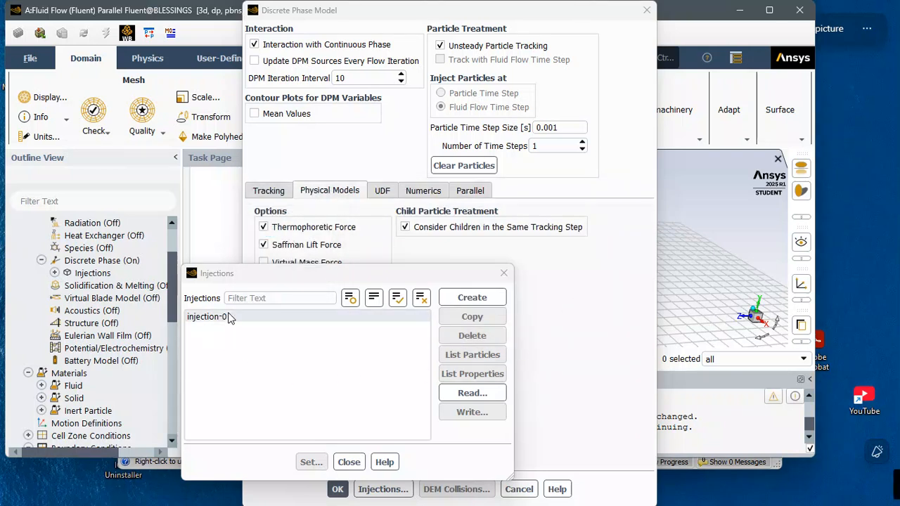
{"action": "left_click", "coordinate": [504, 274]}
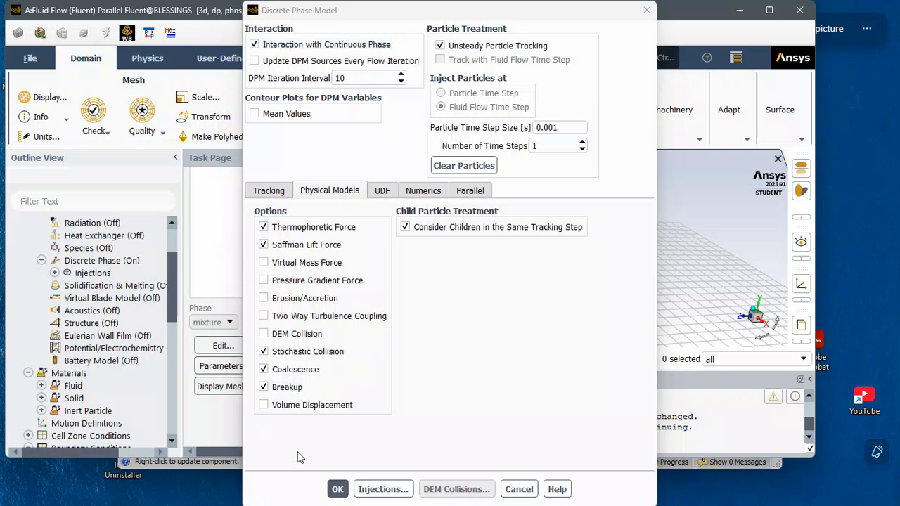
{"action": "left_click", "coordinate": [336, 490]}
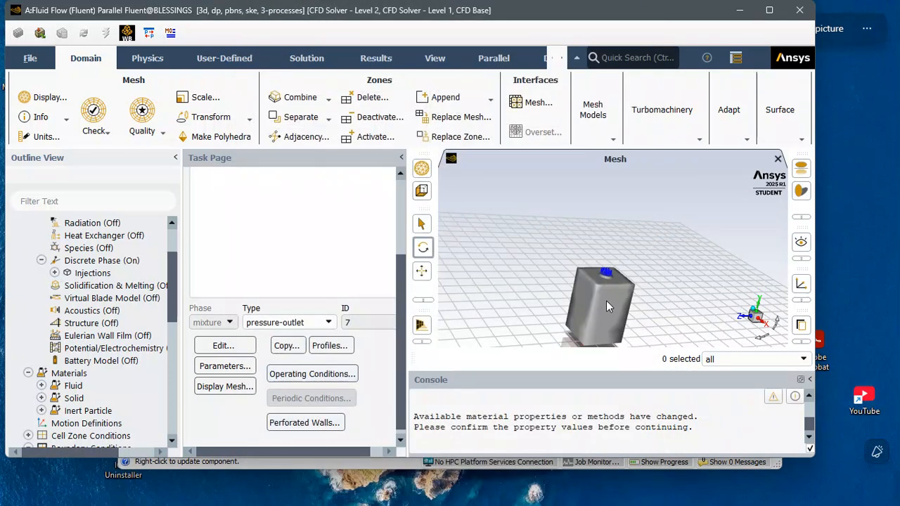
Examine the inlet opening on top of the tank from close up and from another angle
{"action": "scroll", "coordinate": [606, 295], "scroll_direction": "up", "scroll_amount": 3}
{"action": "scroll", "coordinate": [601, 274], "scroll_direction": "up", "scroll_amount": 4}
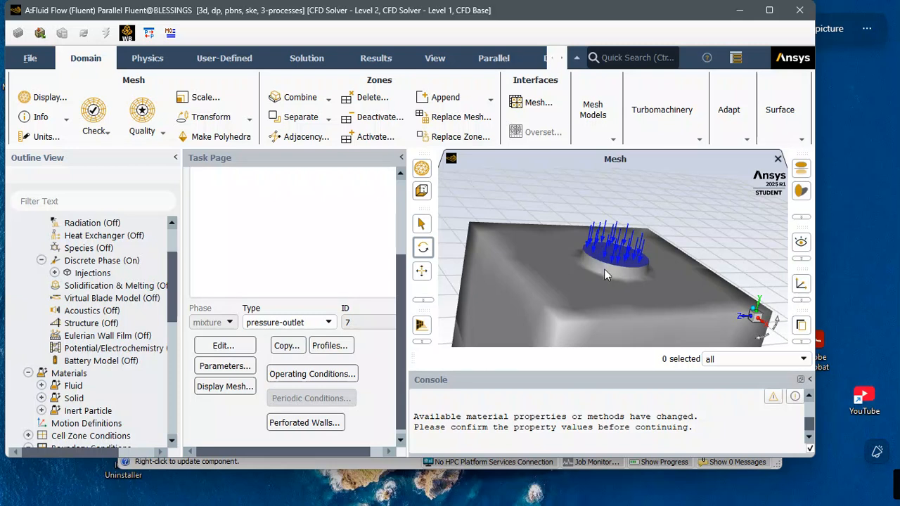
{"action": "scroll", "coordinate": [629, 211], "scroll_direction": "up", "scroll_amount": 2}
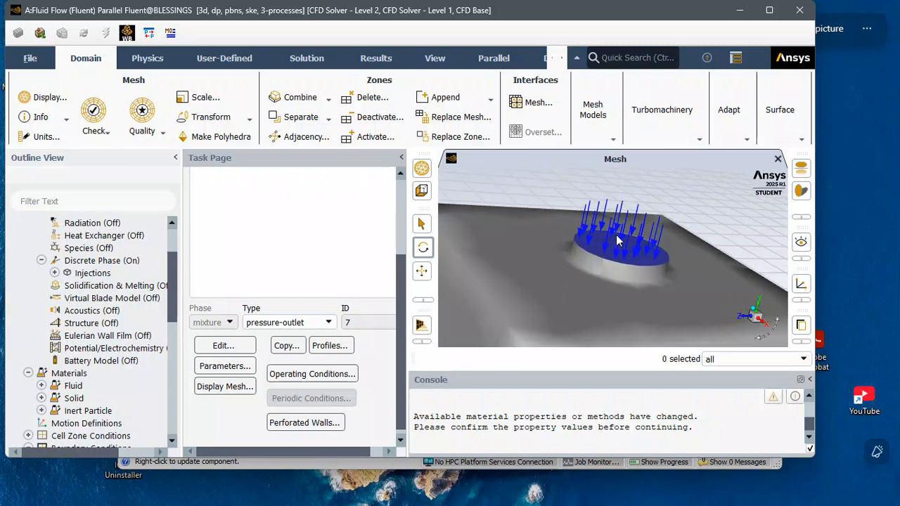
{"action": "scroll", "coordinate": [616, 236], "scroll_direction": "down", "scroll_amount": 5}
{"action": "left_click_drag", "start_coordinate": [616, 240], "coordinate": [549, 217]}
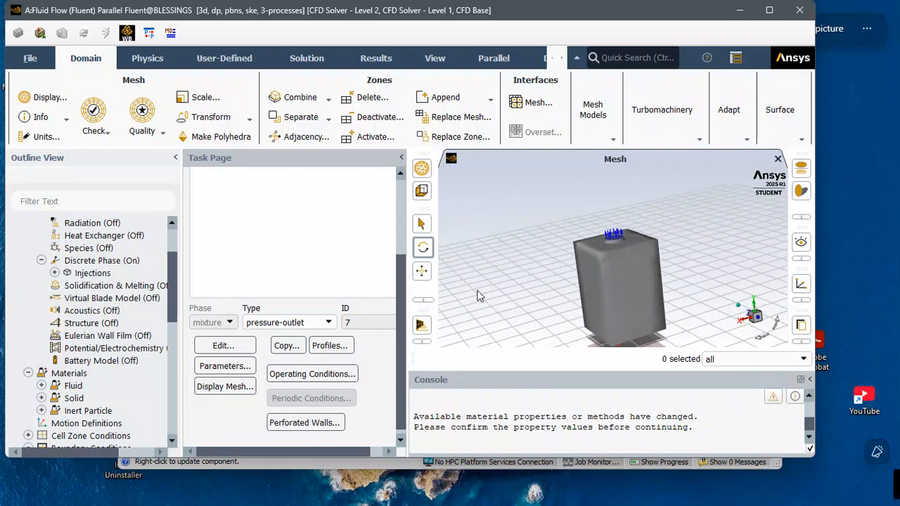
Review the materials defined for the case, checking the water-liquid fluid and the anthracite inert particle
{"action": "scroll", "coordinate": [84, 253], "scroll_direction": "down", "scroll_amount": 5}
{"action": "scroll", "coordinate": [80, 243], "scroll_direction": "up", "scroll_amount": 2}
{"action": "scroll", "coordinate": [79, 243], "scroll_direction": "up", "scroll_amount": 1}
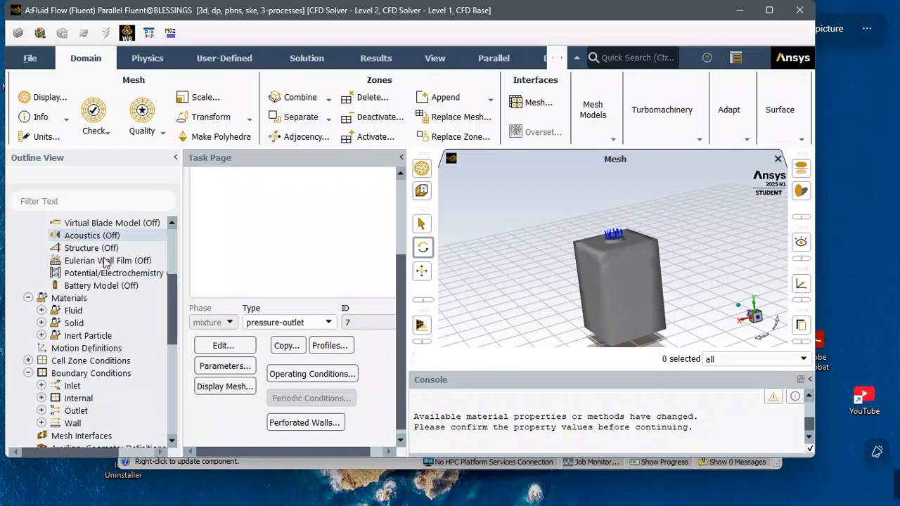
{"action": "double_click", "coordinate": [70, 299]}
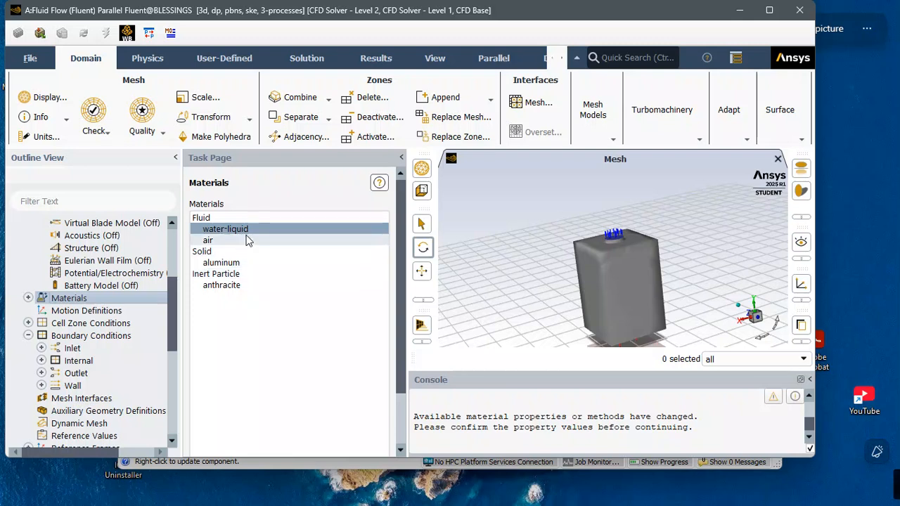
{"action": "left_click", "coordinate": [224, 229]}
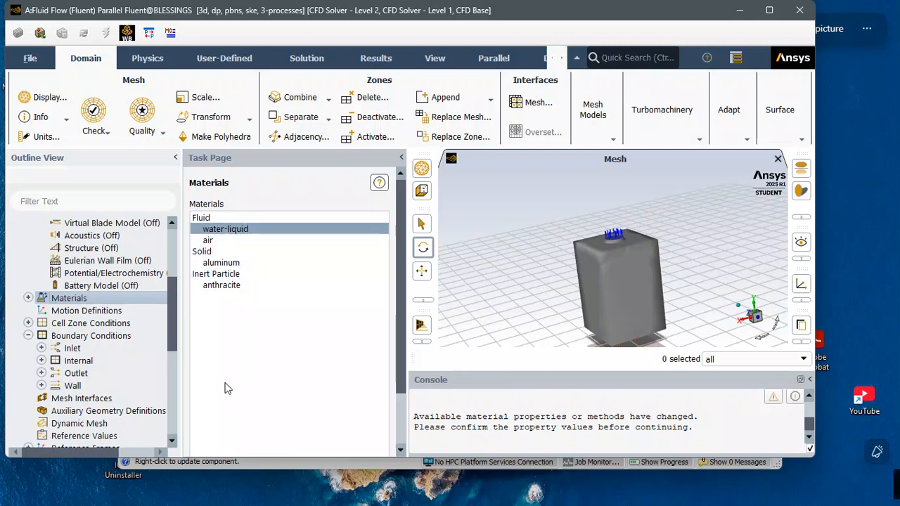
{"action": "left_click", "coordinate": [226, 274]}
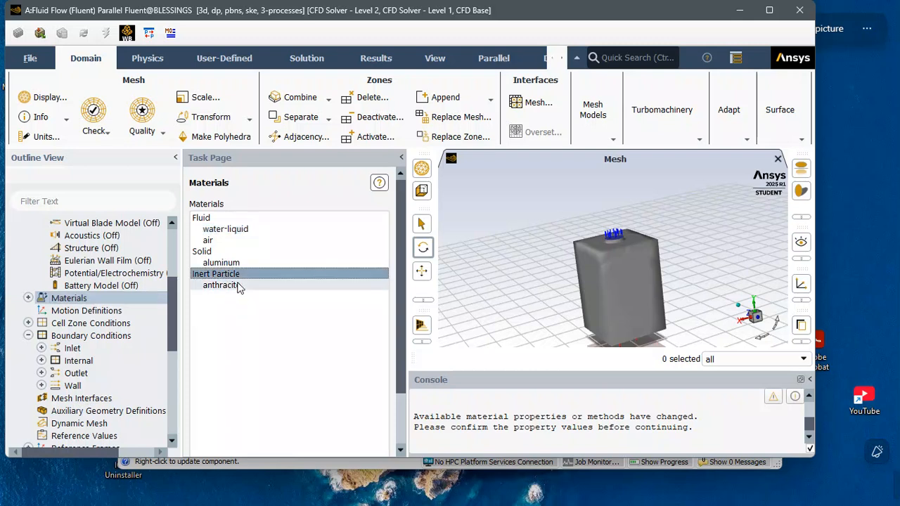
{"action": "left_click", "coordinate": [200, 275]}
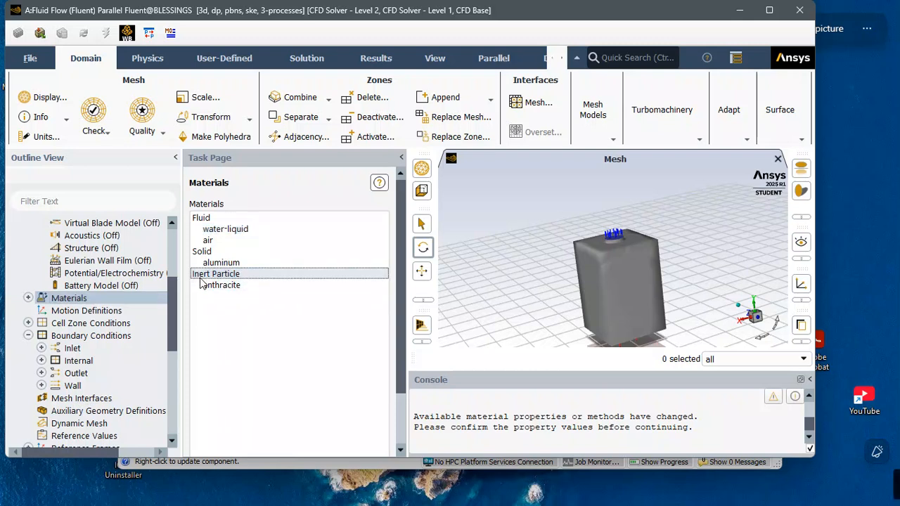
{"action": "left_click", "coordinate": [228, 276]}
{"action": "double_click", "coordinate": [231, 285]}
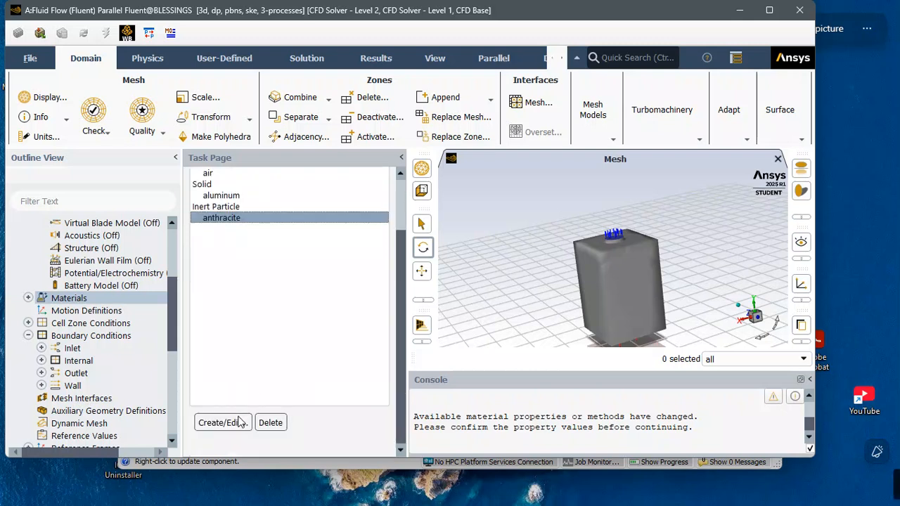
{"action": "scroll", "coordinate": [239, 328], "scroll_direction": "up", "scroll_amount": 3}
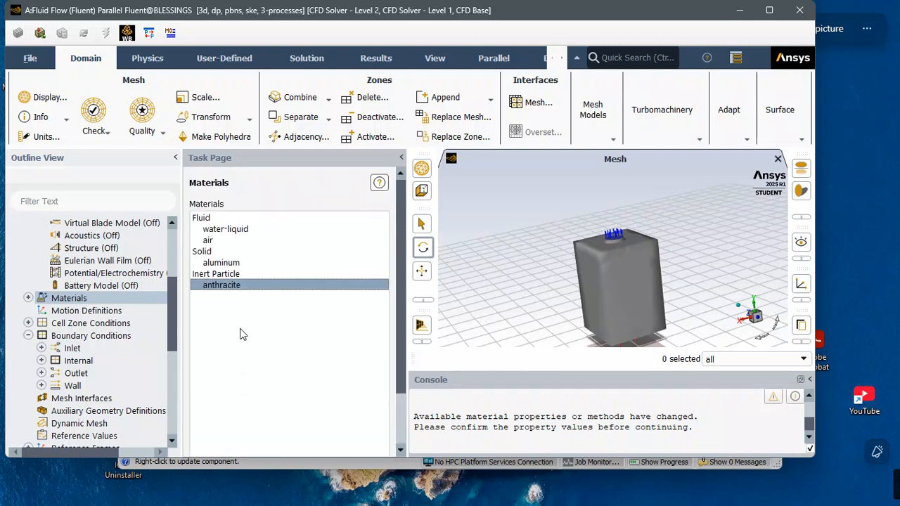
{"action": "left_click", "coordinate": [230, 236]}
{"action": "scroll", "coordinate": [249, 362], "scroll_direction": "up", "scroll_amount": 3}
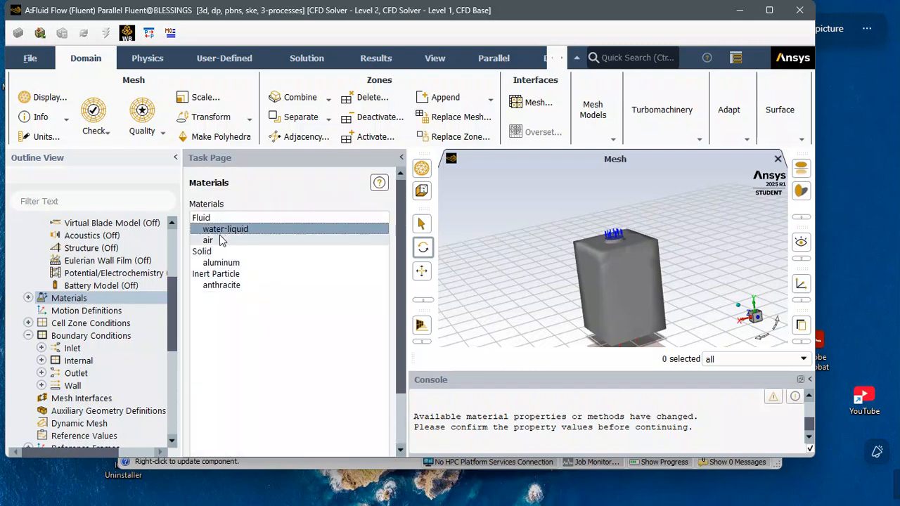
{"action": "scroll", "coordinate": [249, 242], "scroll_direction": "down", "scroll_amount": 3}
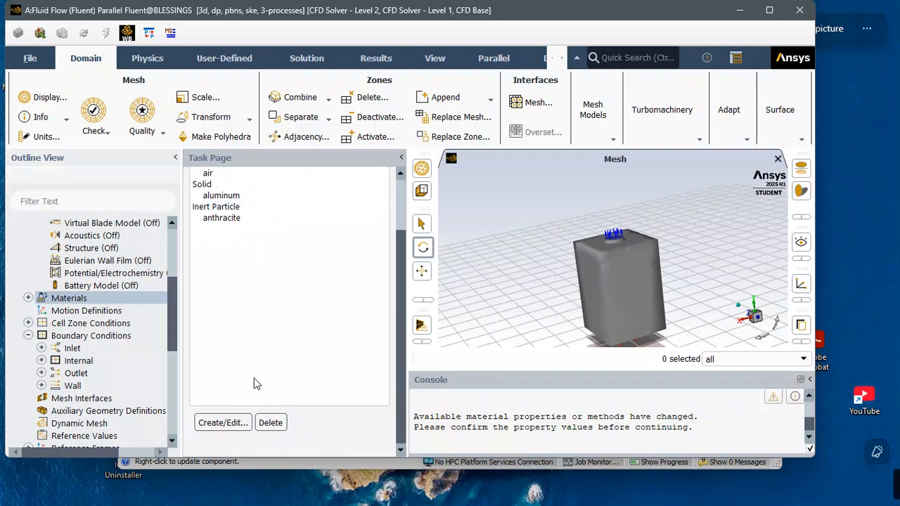
{"action": "scroll", "coordinate": [274, 319], "scroll_direction": "up", "scroll_amount": 3}
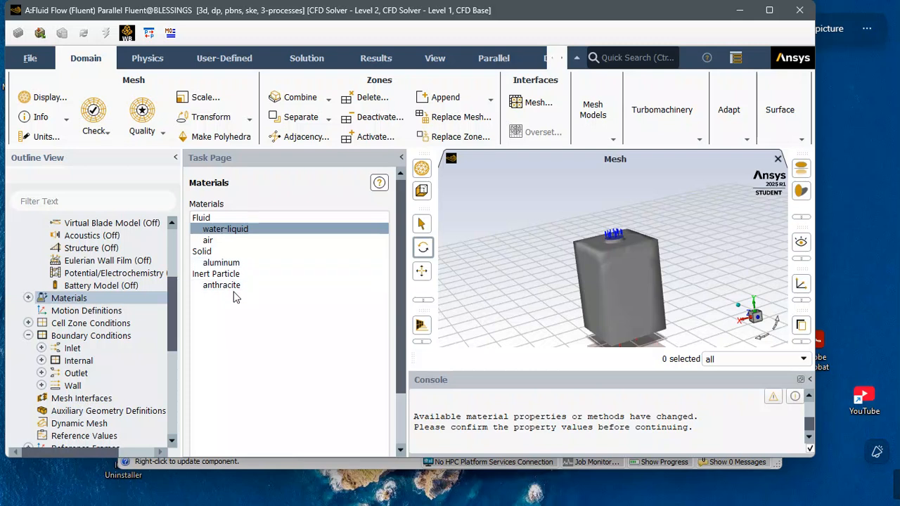
{"action": "left_click", "coordinate": [143, 301]}
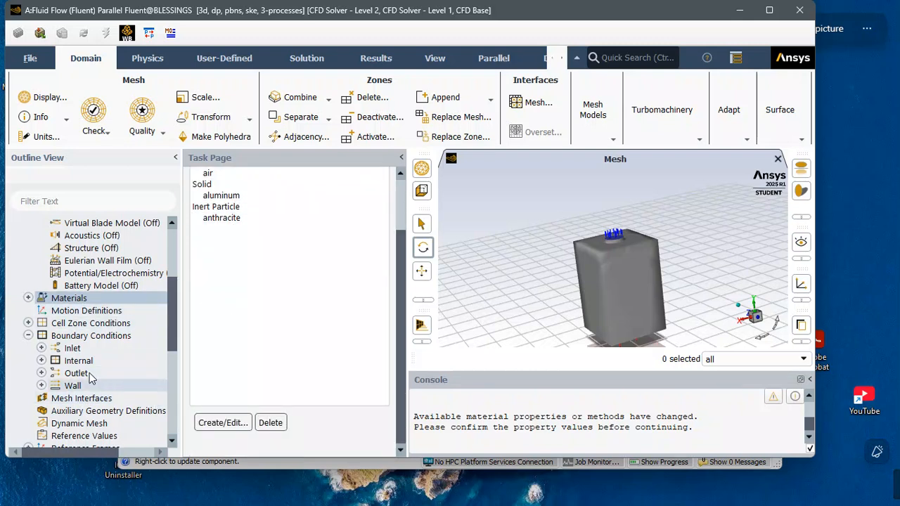
Choose velocity-inlet as the boundary type of the inlet zone and open its boundary condition settings
{"action": "double_click", "coordinate": [88, 337]}
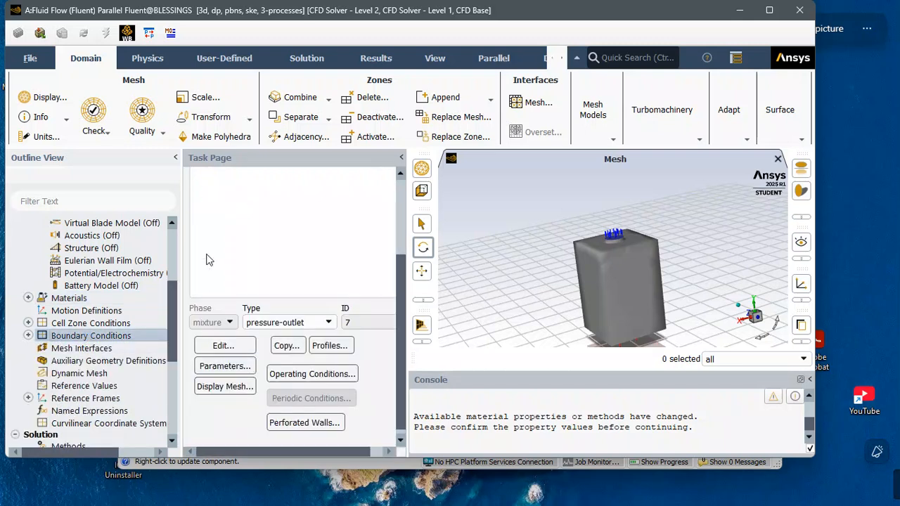
{"action": "scroll", "coordinate": [311, 274], "scroll_direction": "up", "scroll_amount": 3}
{"action": "left_click", "coordinate": [226, 239]}
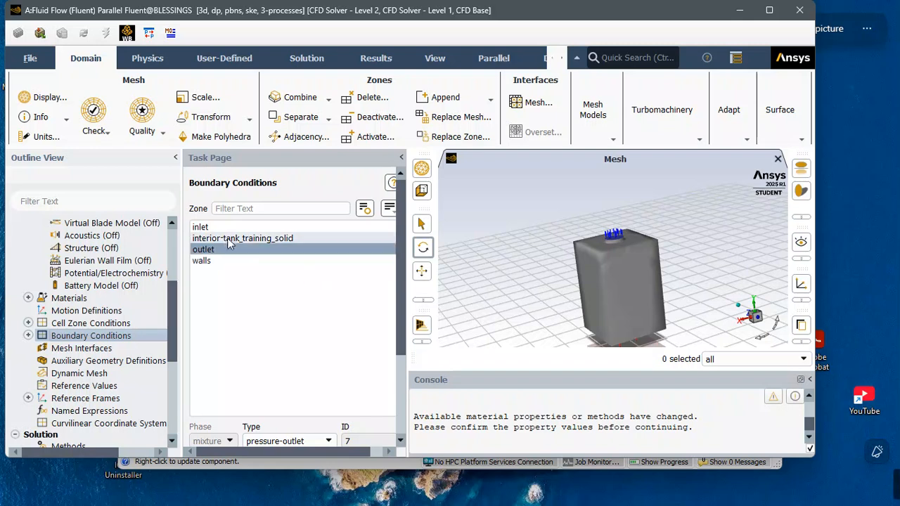
{"action": "left_click", "coordinate": [220, 226]}
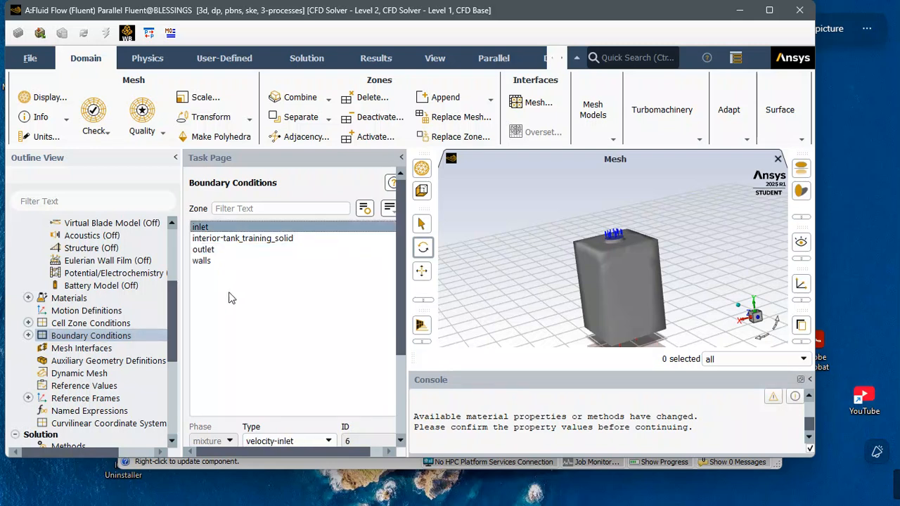
{"action": "scroll", "coordinate": [246, 315], "scroll_direction": "down", "scroll_amount": 3}
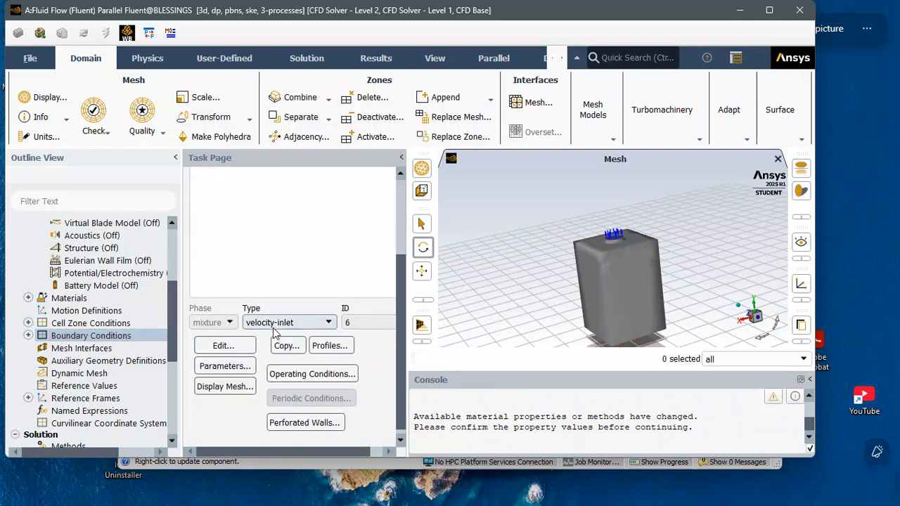
{"action": "left_click", "coordinate": [322, 325]}
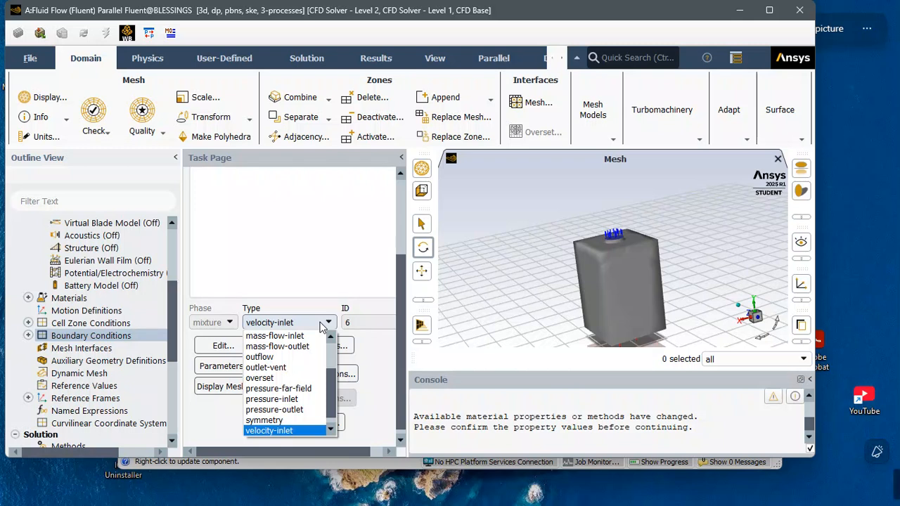
{"action": "scroll", "coordinate": [288, 337], "scroll_direction": "down", "scroll_amount": 1}
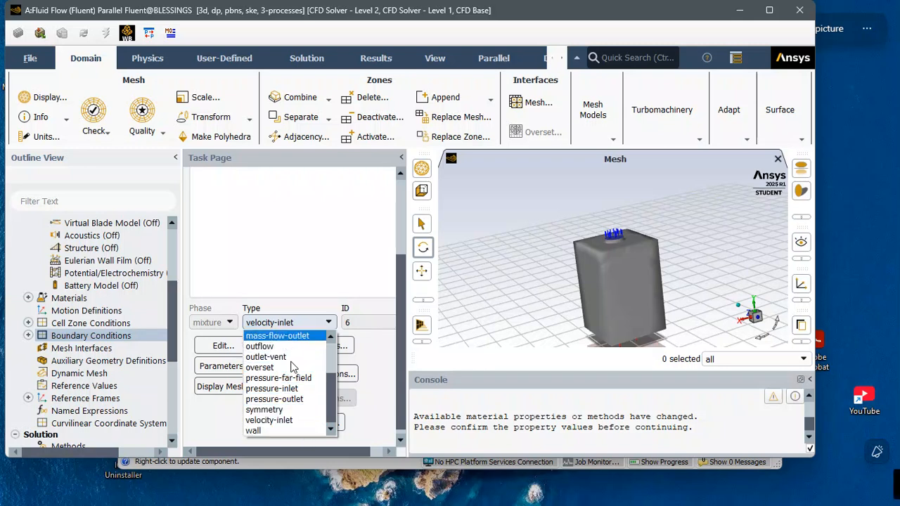
{"action": "left_click", "coordinate": [292, 420]}
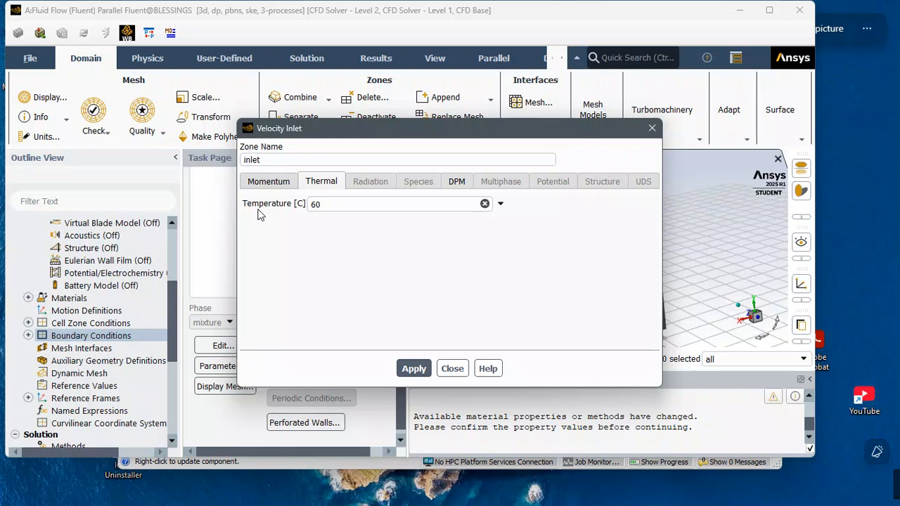
Check the inlet's velocity magnitude and choose Intensity and Viscosity Ratio as its turbulence specification method
{"action": "left_click", "coordinate": [262, 186]}
{"action": "left_click", "coordinate": [524, 242]}
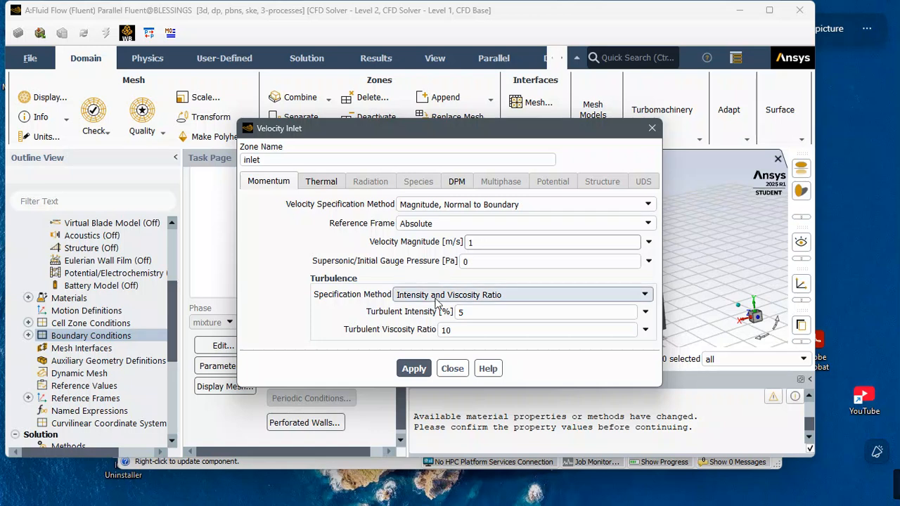
{"action": "left_click", "coordinate": [551, 296]}
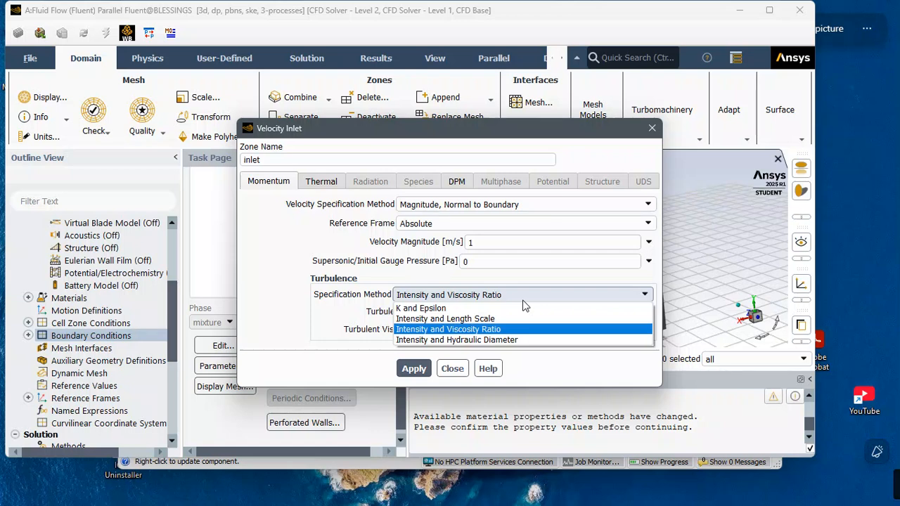
{"action": "left_click", "coordinate": [495, 333]}
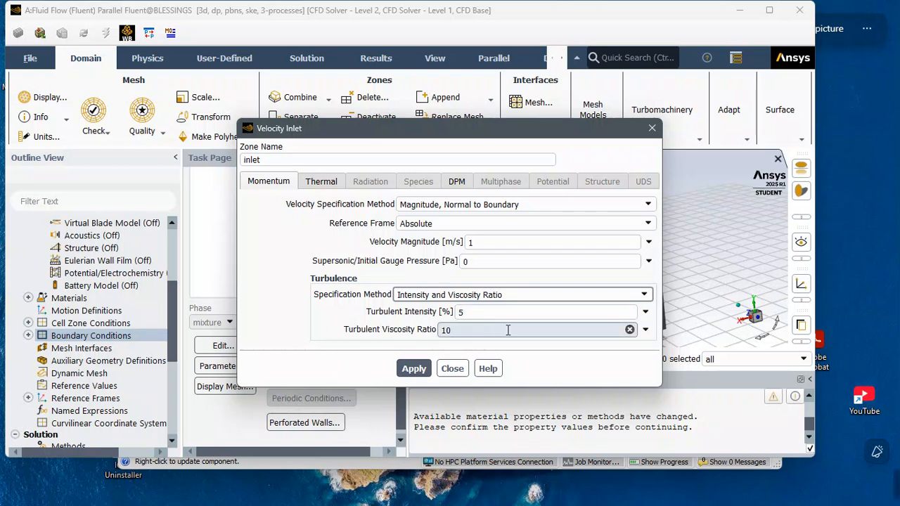
Set the inlet's thermal boundary temperature to 100 °C
{"action": "left_click", "coordinate": [325, 183]}
{"action": "double_click", "coordinate": [395, 203]}
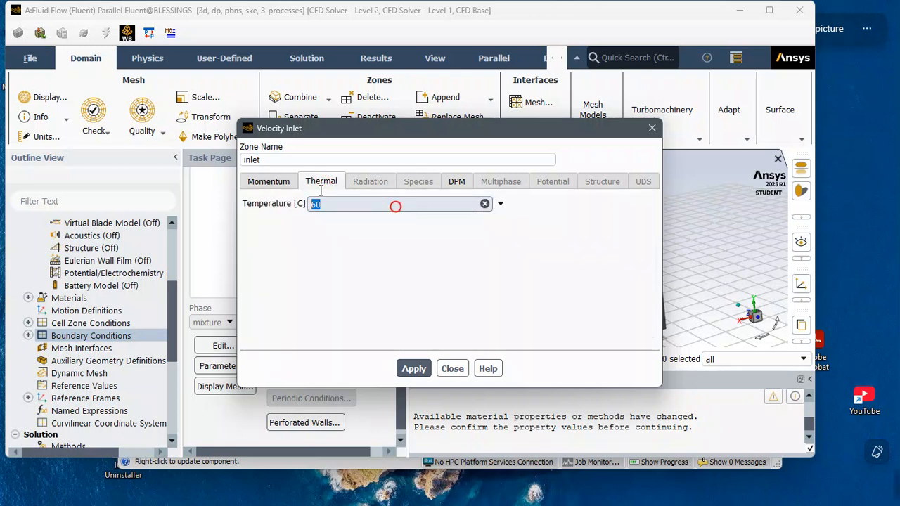
{"action": "type", "text": "100"}
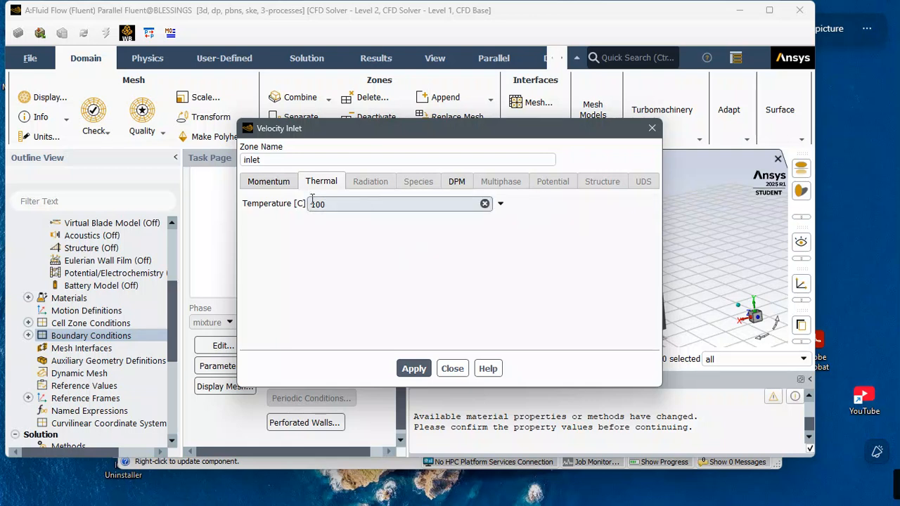
Choose escape as the inlet's discrete phase boundary condition type
{"action": "left_click", "coordinate": [458, 180]}
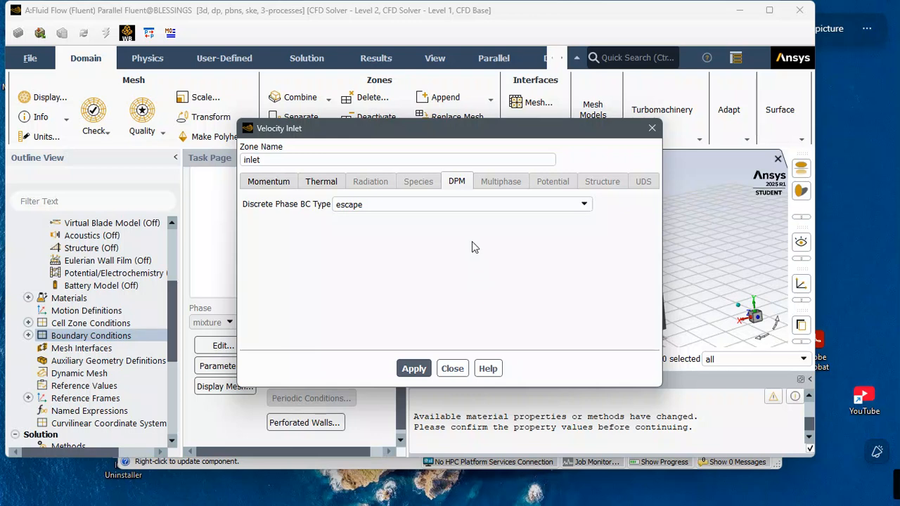
{"action": "left_click", "coordinate": [488, 205]}
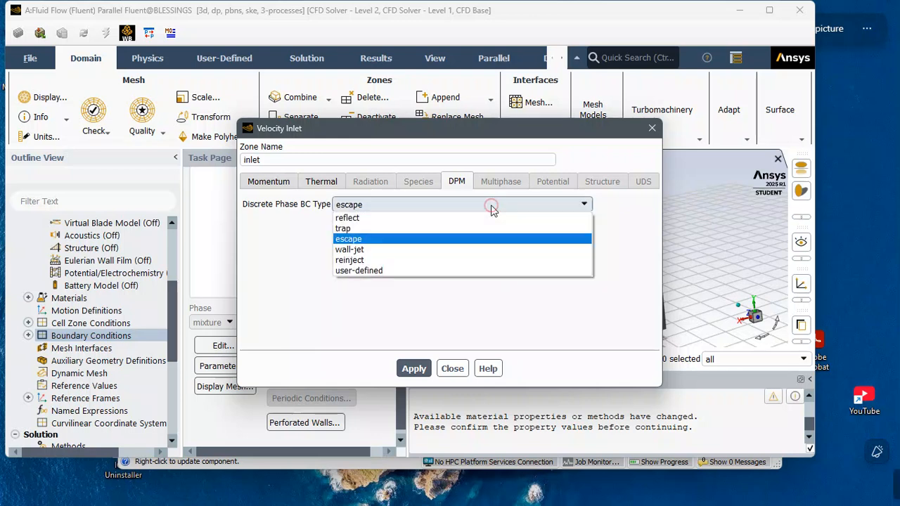
{"action": "left_click", "coordinate": [383, 240]}
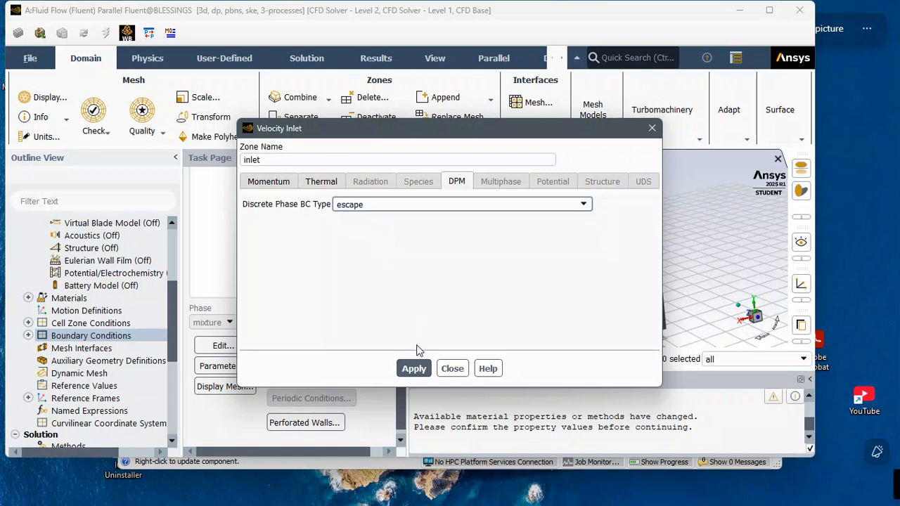
Apply the inlet's velocity boundary settings and open the boundary condition settings of the walls zone
{"action": "left_click", "coordinate": [420, 367]}
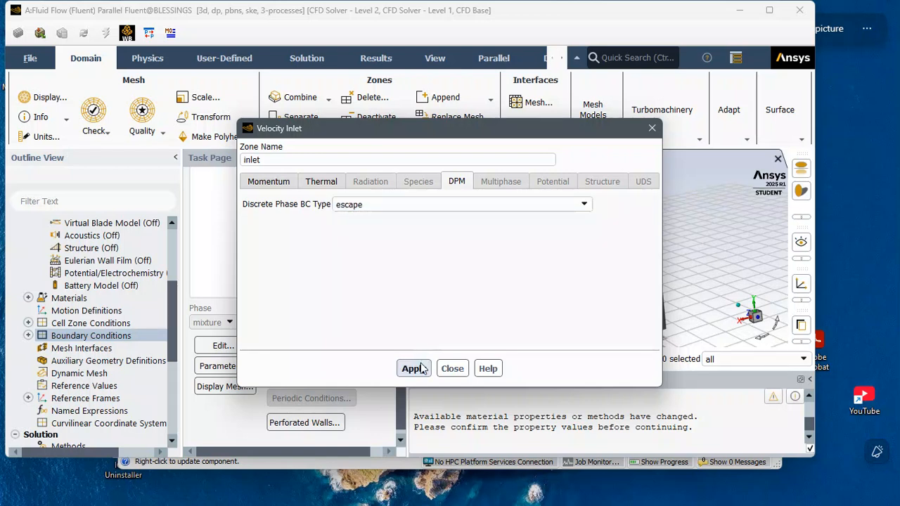
{"action": "left_click", "coordinate": [452, 368]}
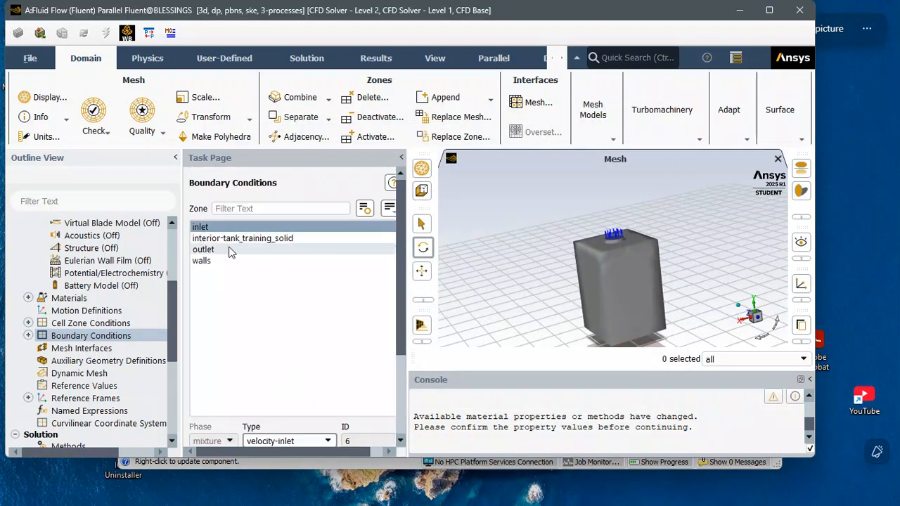
{"action": "left_click", "coordinate": [223, 261]}
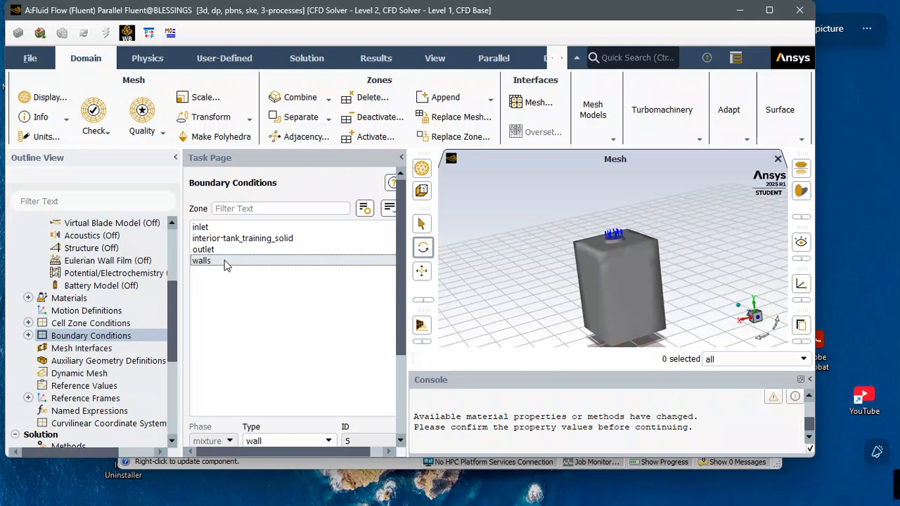
{"action": "scroll", "coordinate": [591, 302], "scroll_direction": "up", "scroll_amount": 2}
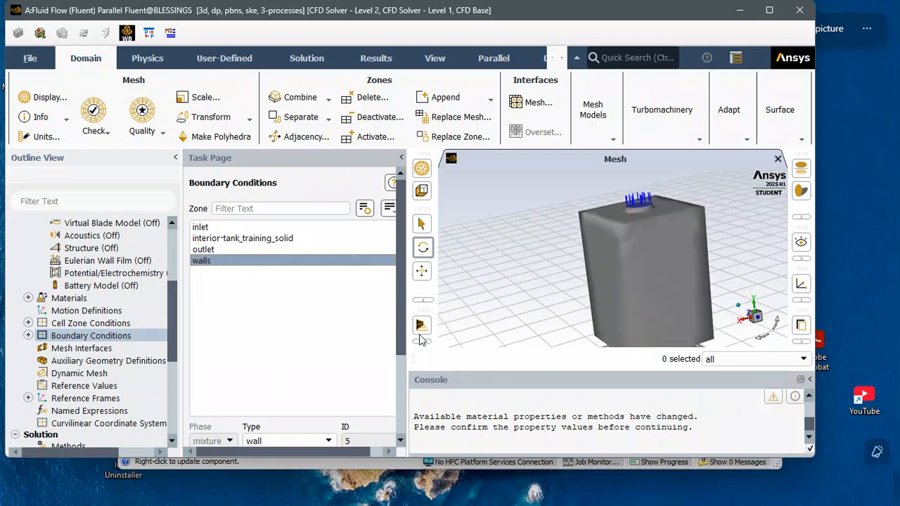
{"action": "scroll", "coordinate": [286, 385], "scroll_direction": "down", "scroll_amount": 3}
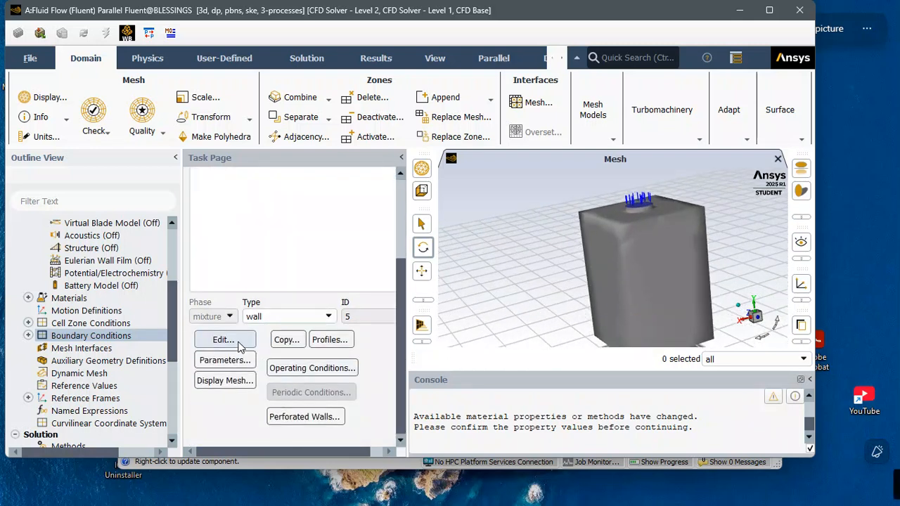
{"action": "left_click", "coordinate": [236, 341]}
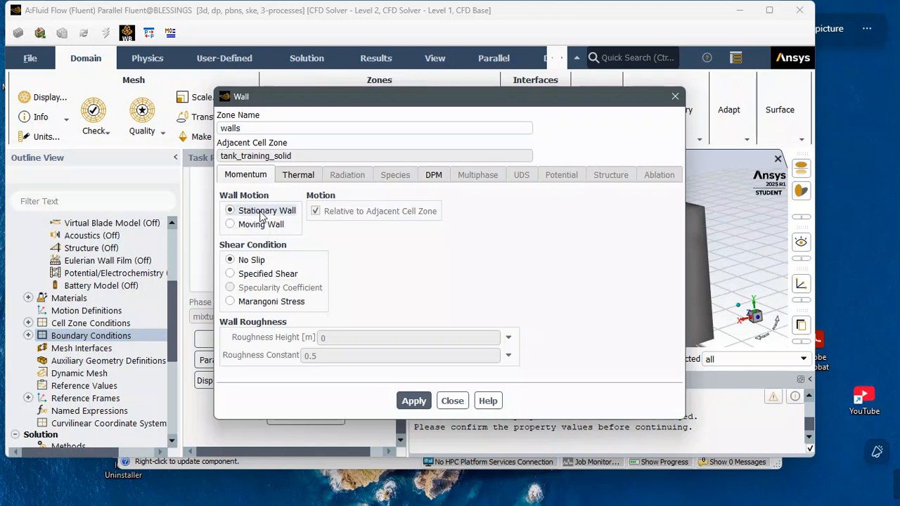
Check the walls' thermal conditions and apply reflect as their discrete phase boundary condition type
{"action": "left_click", "coordinate": [297, 178]}
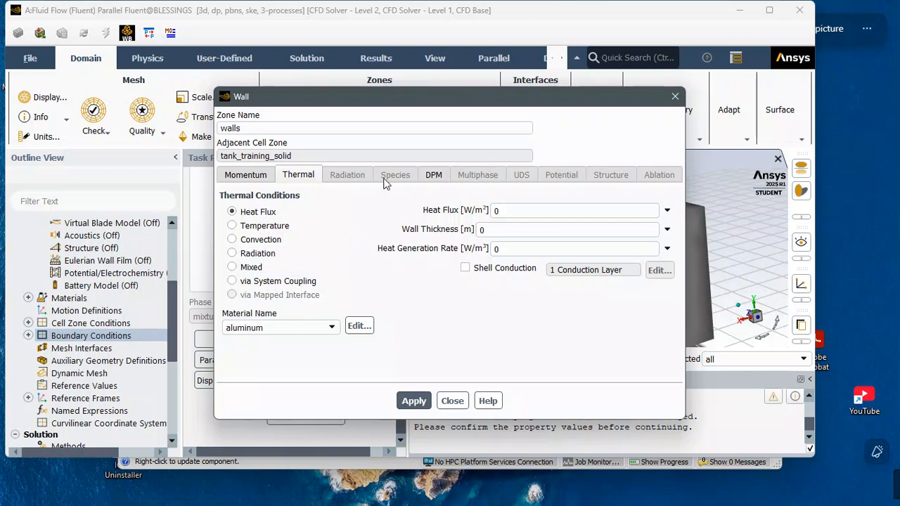
{"action": "left_click", "coordinate": [433, 175]}
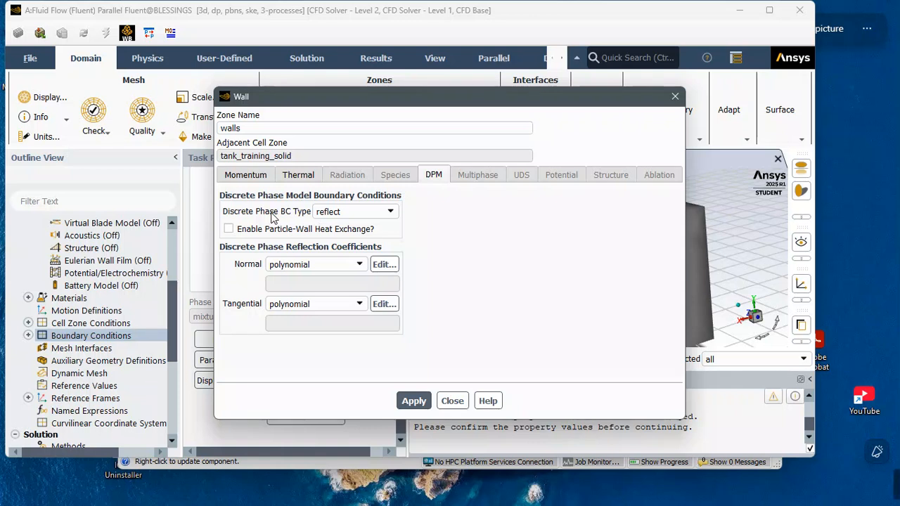
{"action": "left_click", "coordinate": [375, 211]}
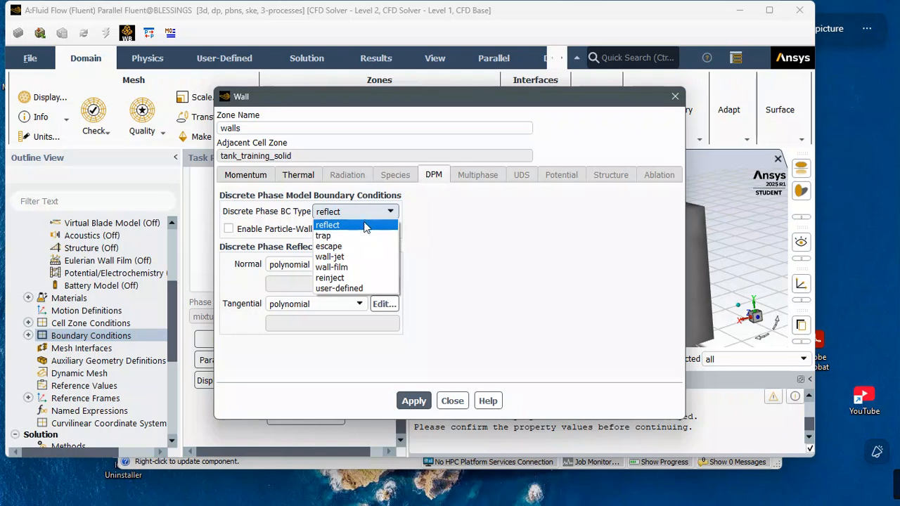
{"action": "left_click", "coordinate": [366, 227]}
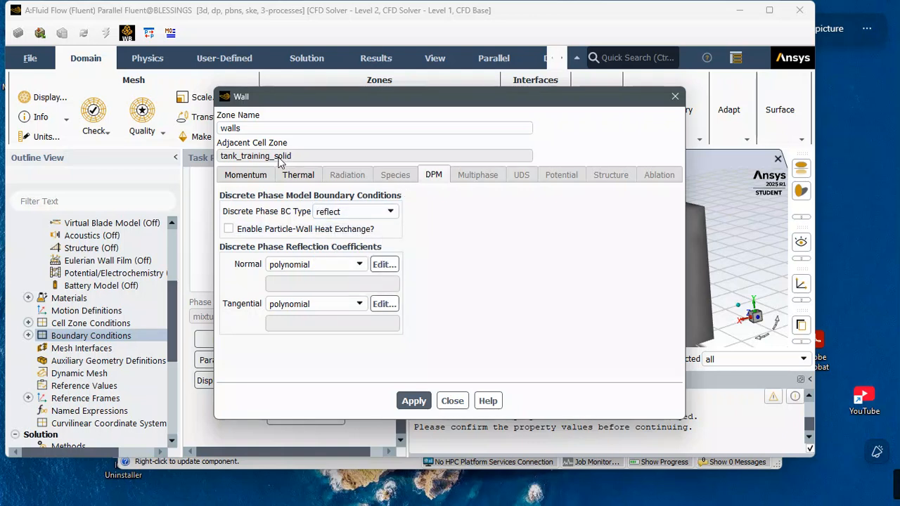
{"action": "left_click", "coordinate": [413, 399]}
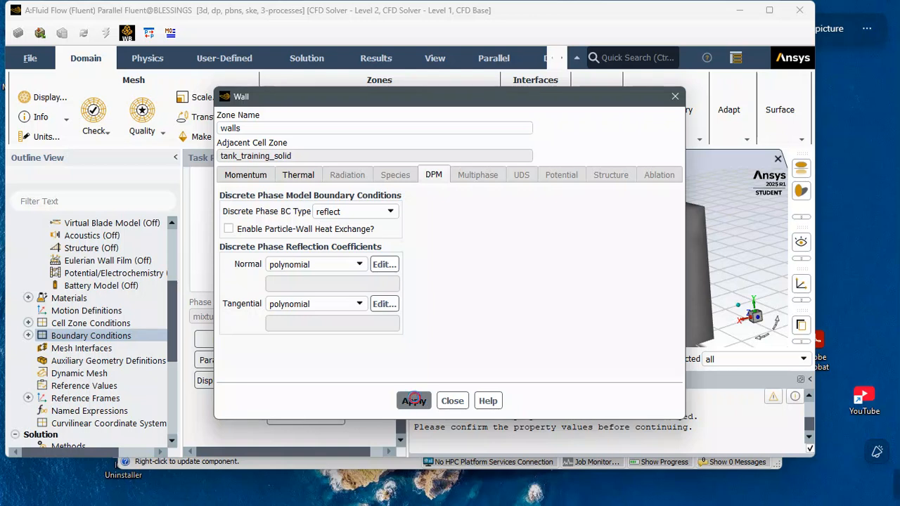
{"action": "left_click", "coordinate": [452, 401]}
Choose pressure-outlet as the boundary type of the outlet zone and open its boundary condition settings
{"action": "scroll", "coordinate": [225, 286], "scroll_direction": "up", "scroll_amount": 3}
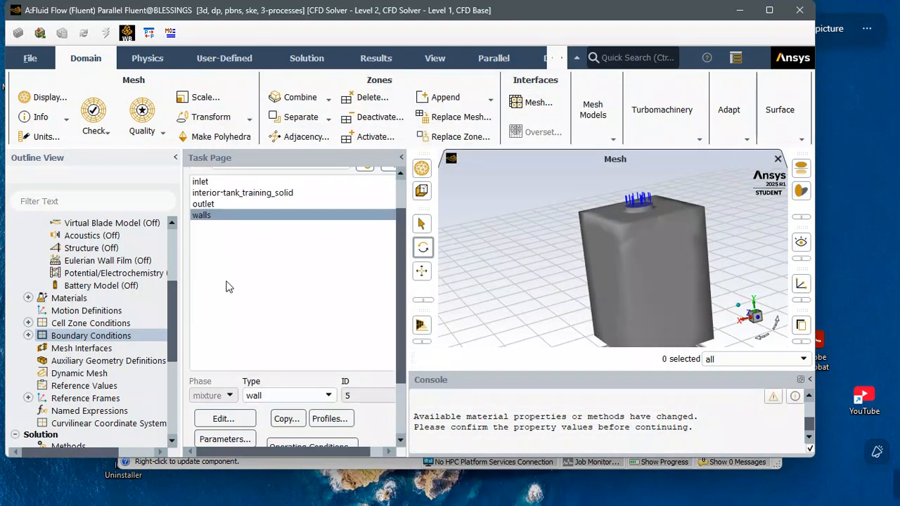
{"action": "left_click", "coordinate": [207, 204]}
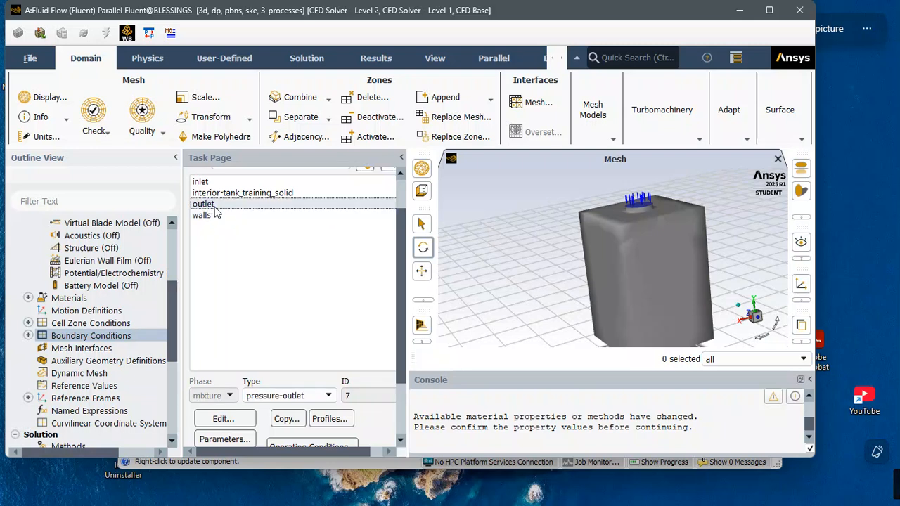
{"action": "left_click", "coordinate": [323, 397]}
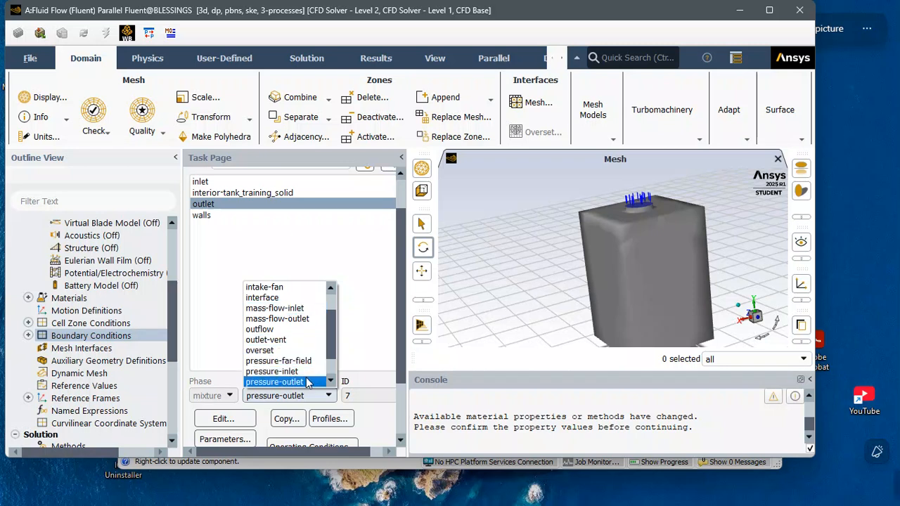
{"action": "left_click", "coordinate": [307, 382]}
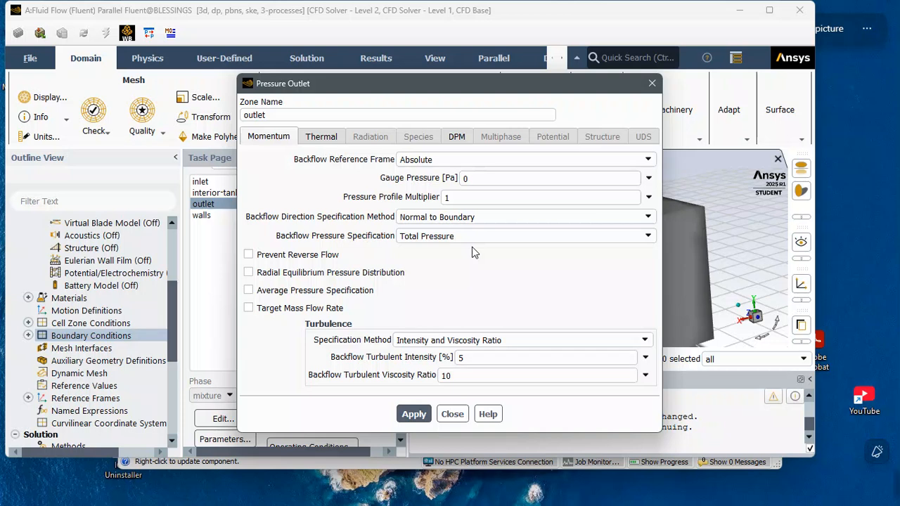
Examine the input options for the outlet's gauge pressure and the units available for the pressure quantity
{"action": "left_click", "coordinate": [648, 179]}
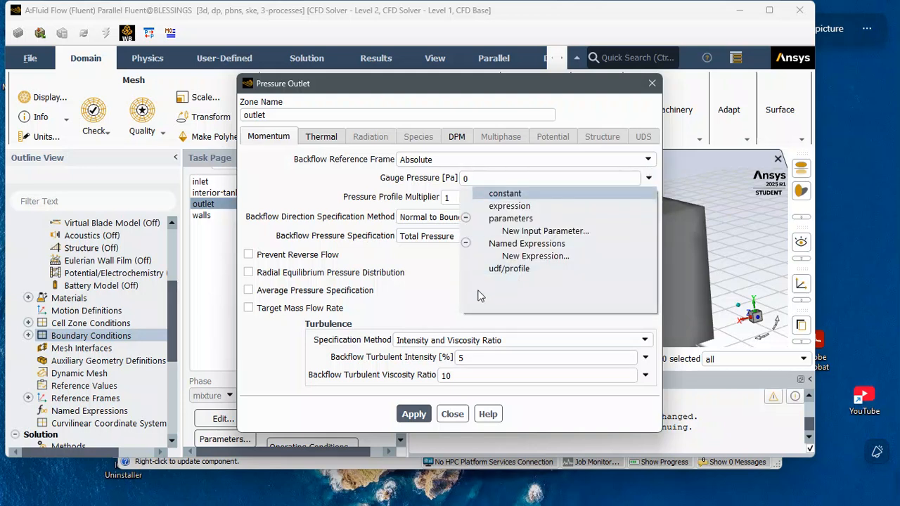
{"action": "left_click", "coordinate": [415, 289]}
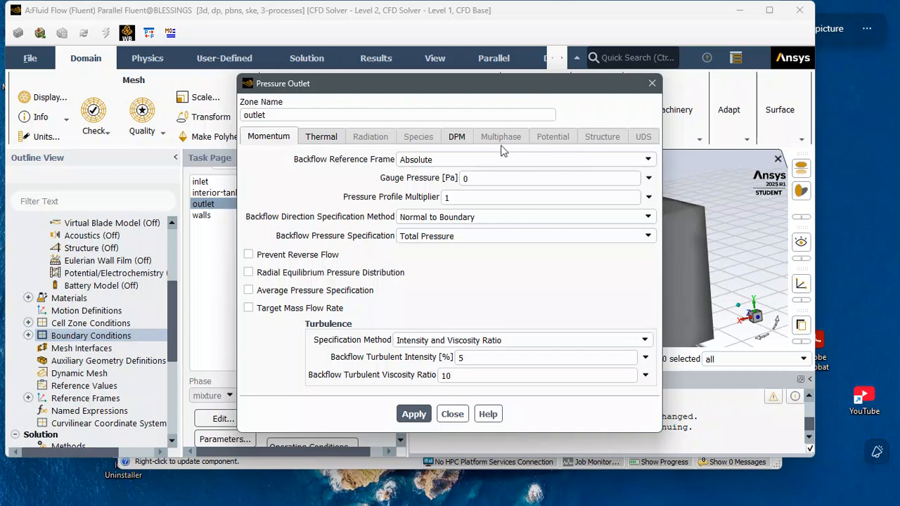
{"action": "left_click", "coordinate": [44, 137]}
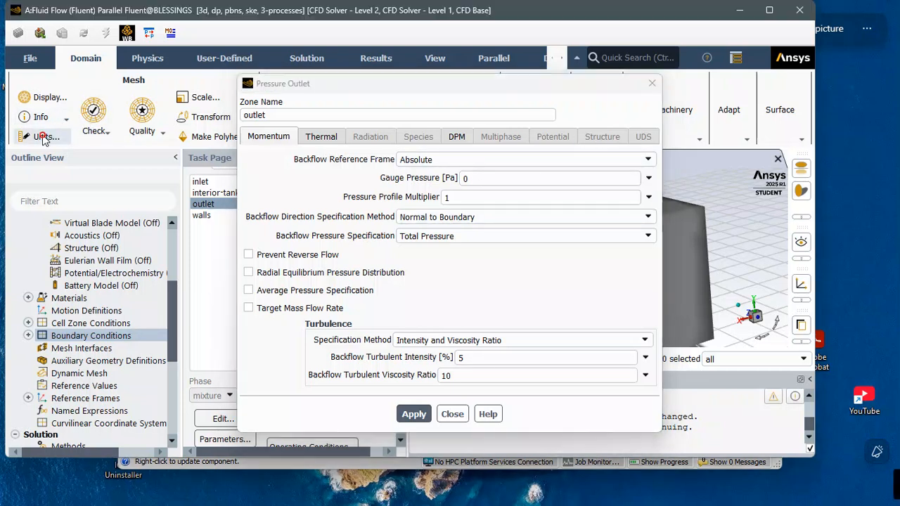
{"action": "scroll", "coordinate": [267, 353], "scroll_direction": "down", "scroll_amount": 3}
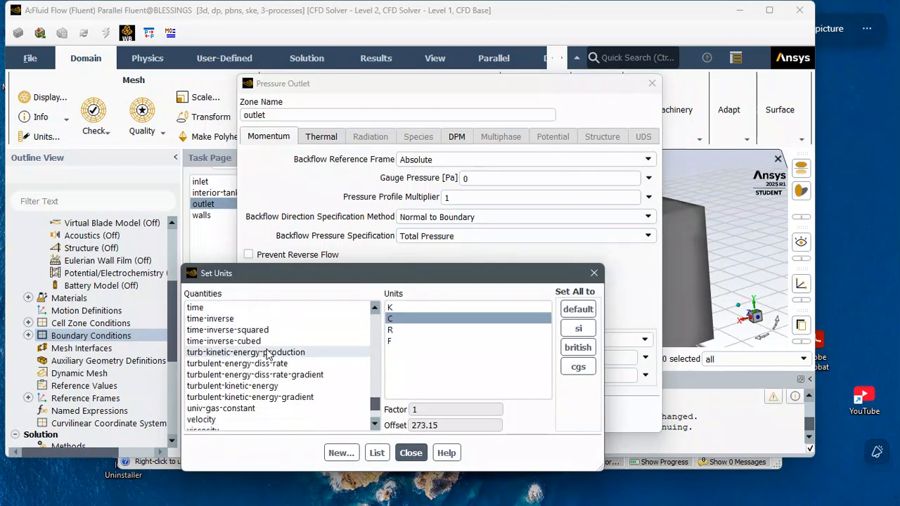
{"action": "scroll", "coordinate": [267, 353], "scroll_direction": "down", "scroll_amount": 3}
{"action": "scroll", "coordinate": [267, 354], "scroll_direction": "up", "scroll_amount": 20}
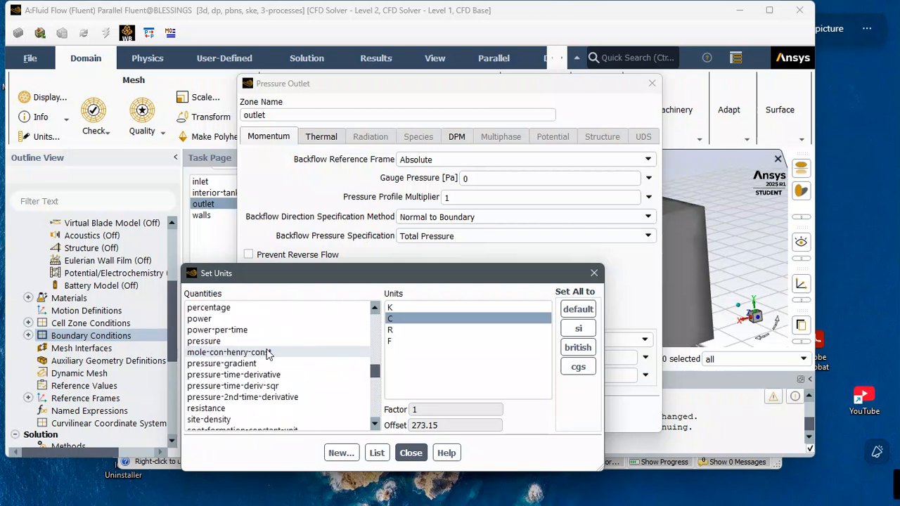
{"action": "scroll", "coordinate": [267, 354], "scroll_direction": "up", "scroll_amount": 6}
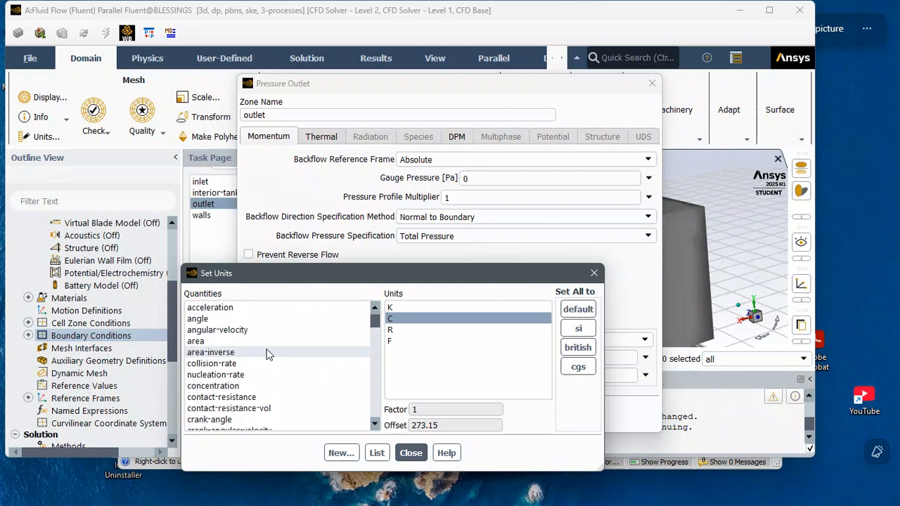
{"action": "scroll", "coordinate": [252, 349], "scroll_direction": "down", "scroll_amount": 7}
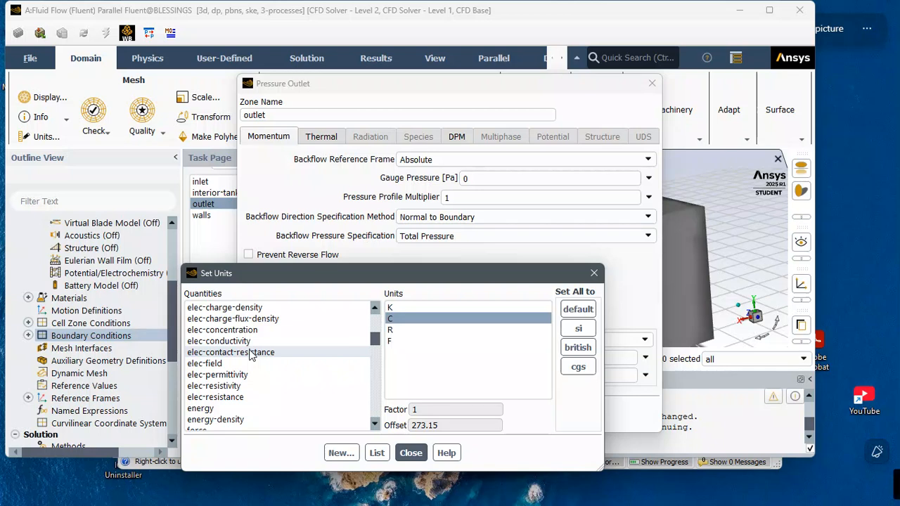
{"action": "scroll", "coordinate": [250, 354], "scroll_direction": "down", "scroll_amount": 15}
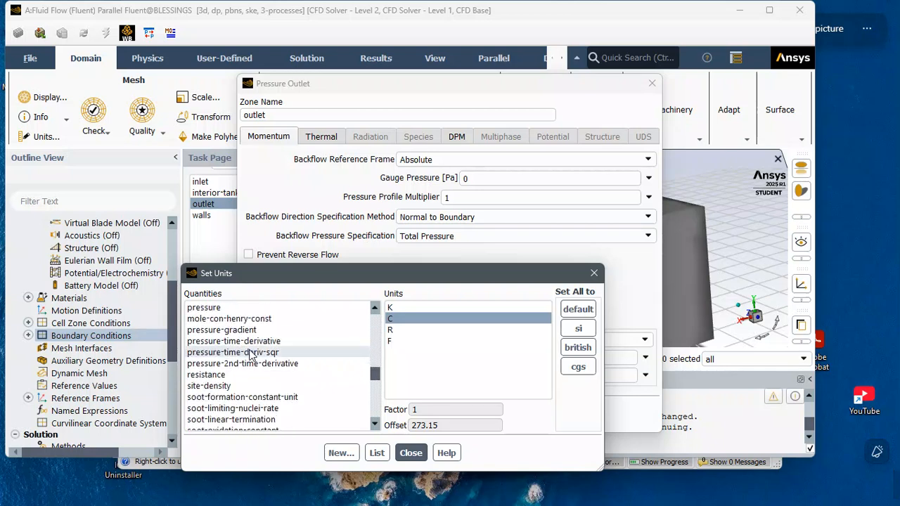
{"action": "scroll", "coordinate": [250, 353], "scroll_direction": "up", "scroll_amount": 3}
{"action": "left_click", "coordinate": [234, 342]}
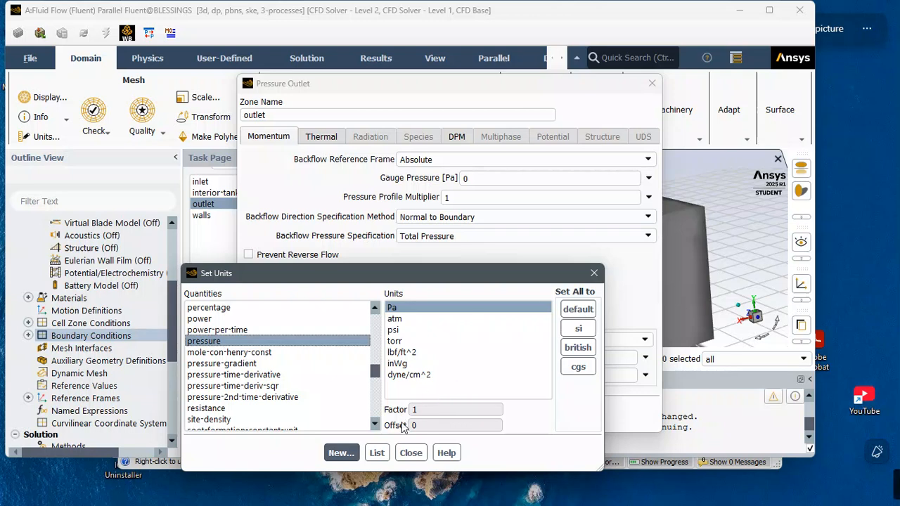
{"action": "left_click", "coordinate": [410, 453]}
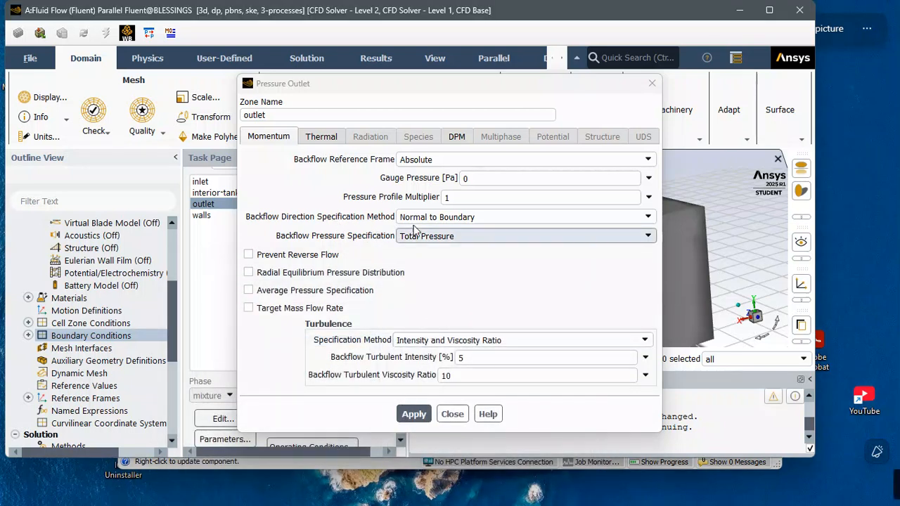
Check the outlet's backflow total temperature and discrete phase boundary condition type, and apply the pressure outlet settings
{"action": "left_click", "coordinate": [321, 136]}
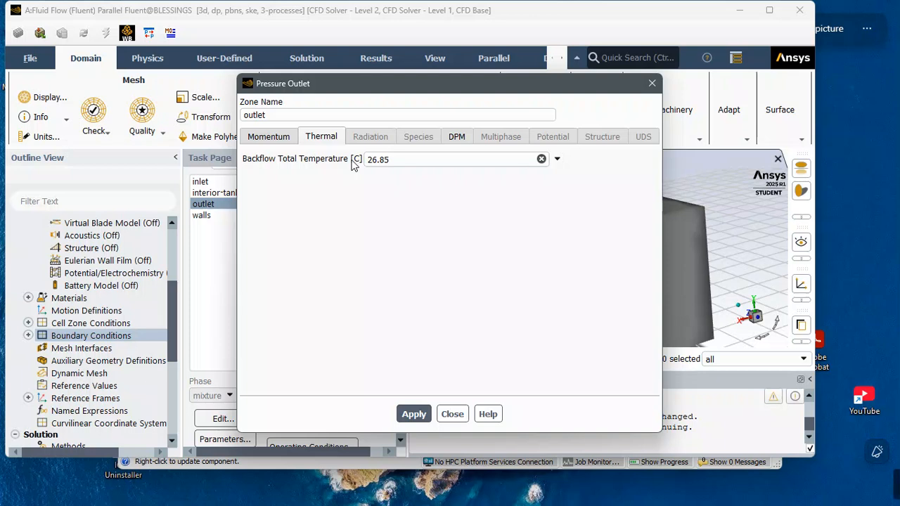
{"action": "left_click", "coordinate": [459, 137]}
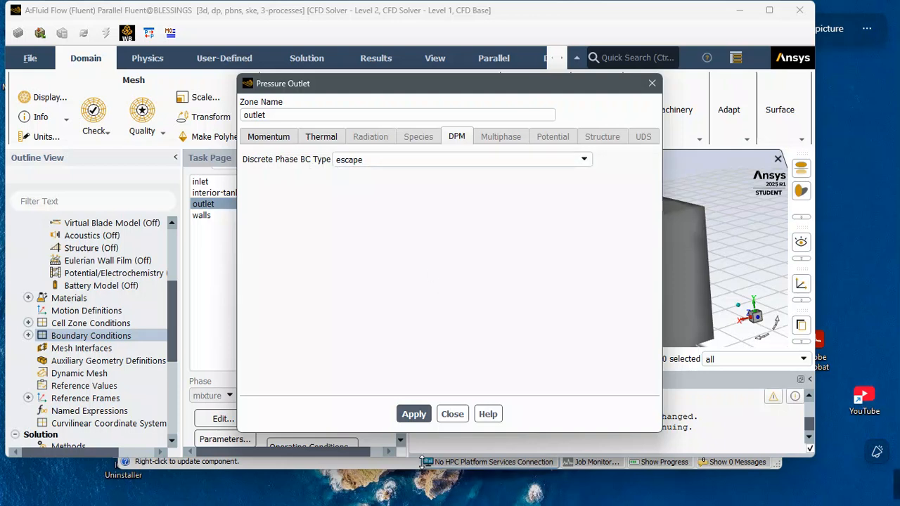
{"action": "left_click", "coordinate": [415, 414]}
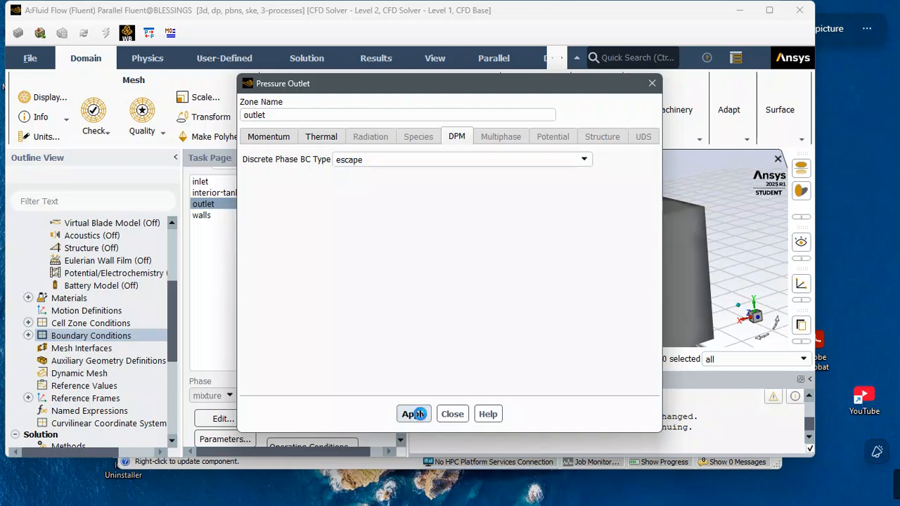
{"action": "left_click", "coordinate": [458, 416]}
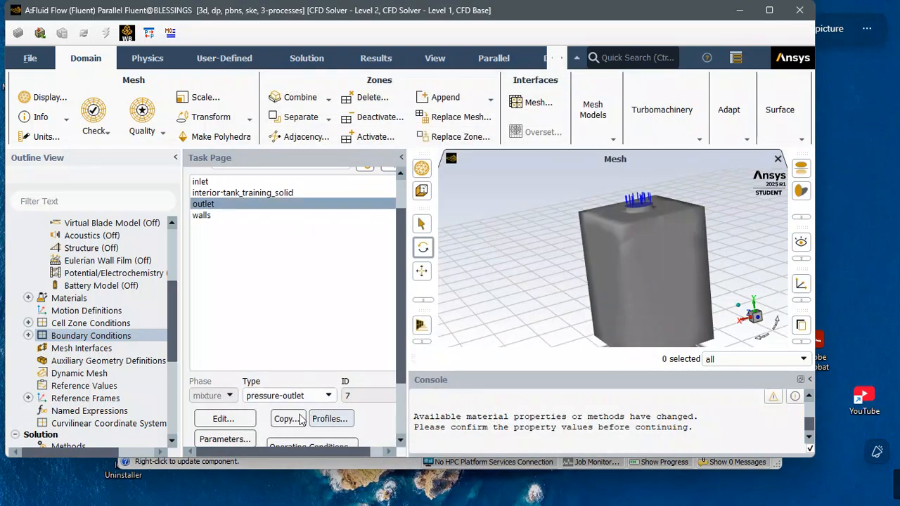
Review the configured boundary zones and models, and check the energy equation setting of the Energy model
{"action": "scroll", "coordinate": [282, 399], "scroll_direction": "down", "scroll_amount": 2}
{"action": "scroll", "coordinate": [279, 381], "scroll_direction": "up", "scroll_amount": 3}
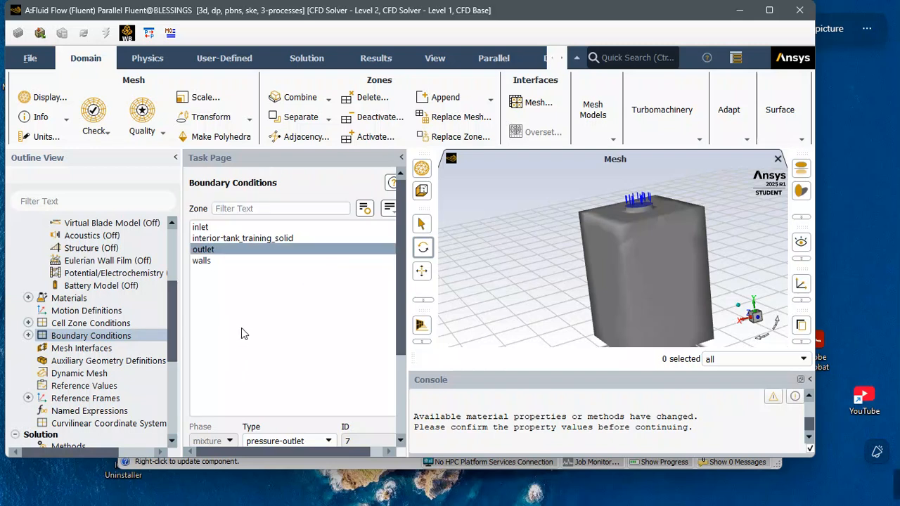
{"action": "scroll", "coordinate": [74, 361], "scroll_direction": "down", "scroll_amount": 1}
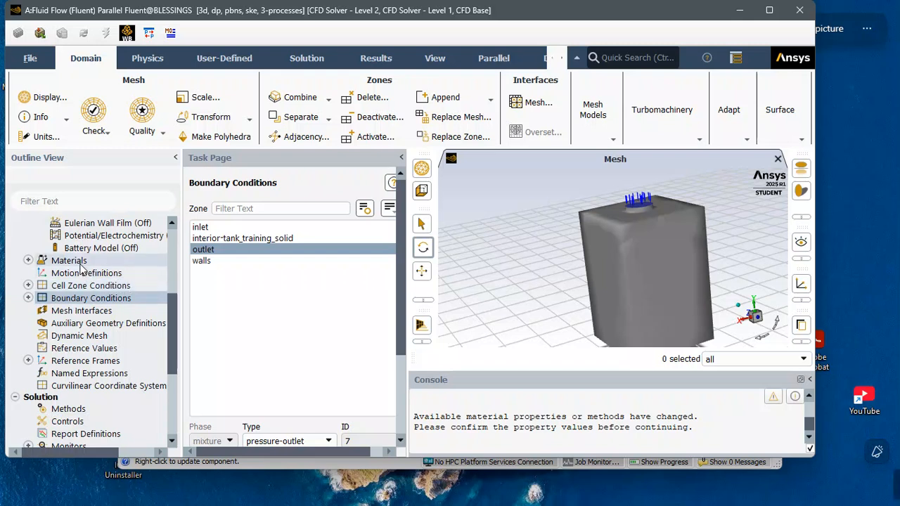
{"action": "scroll", "coordinate": [106, 302], "scroll_direction": "up", "scroll_amount": 4}
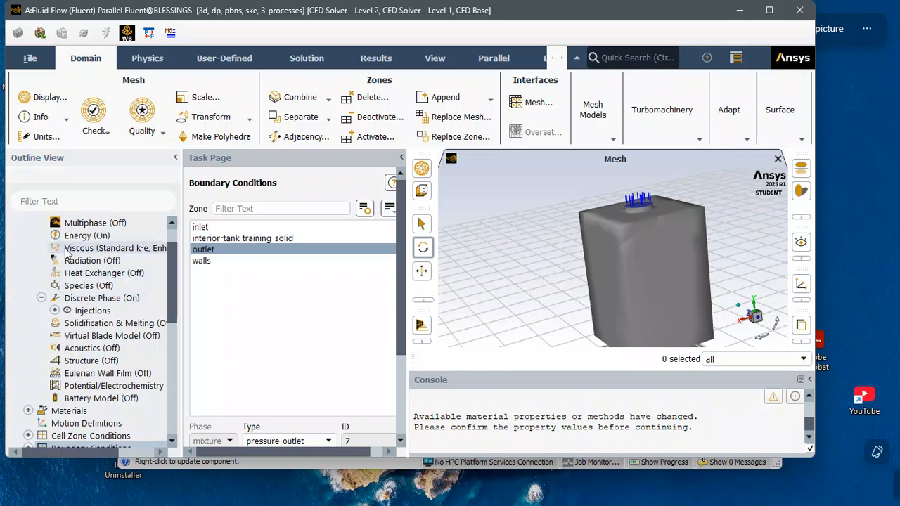
{"action": "scroll", "coordinate": [102, 316], "scroll_direction": "up", "scroll_amount": 2}
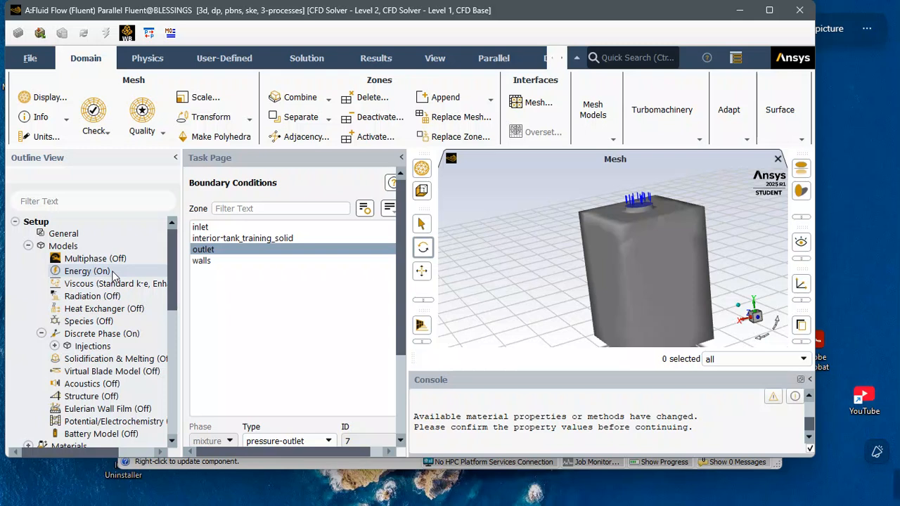
{"action": "double_click", "coordinate": [85, 271]}
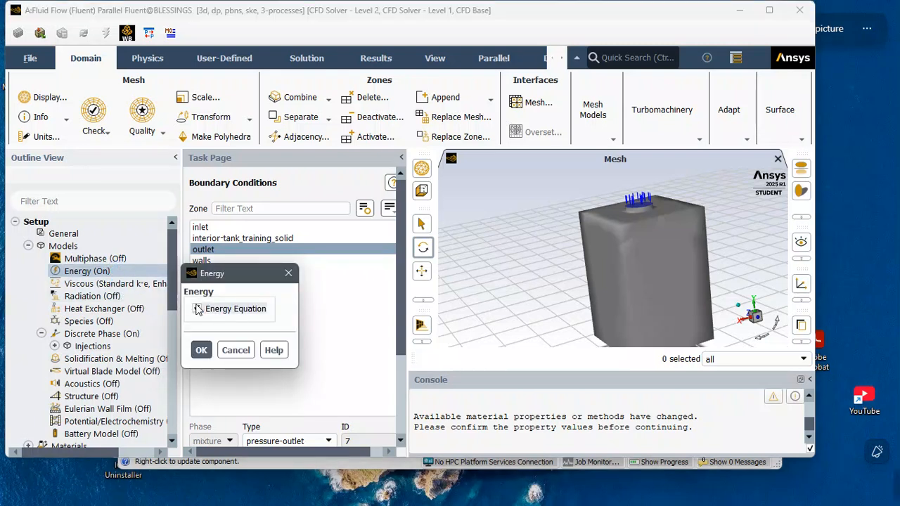
{"action": "left_click", "coordinate": [201, 350]}
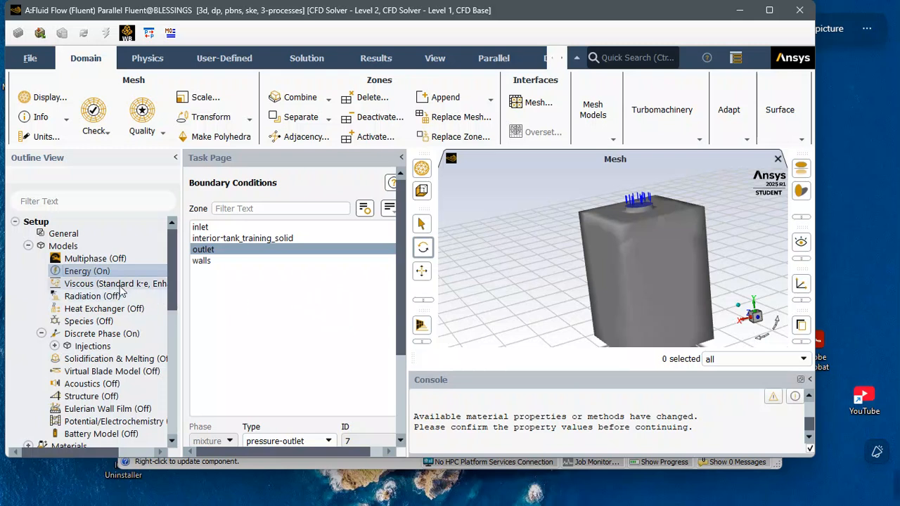
Review the Viscous Model settings, including the turbulence model, near-wall treatment, model constants and additional options, and close them
{"action": "scroll", "coordinate": [107, 288], "scroll_direction": "down", "scroll_amount": 1}
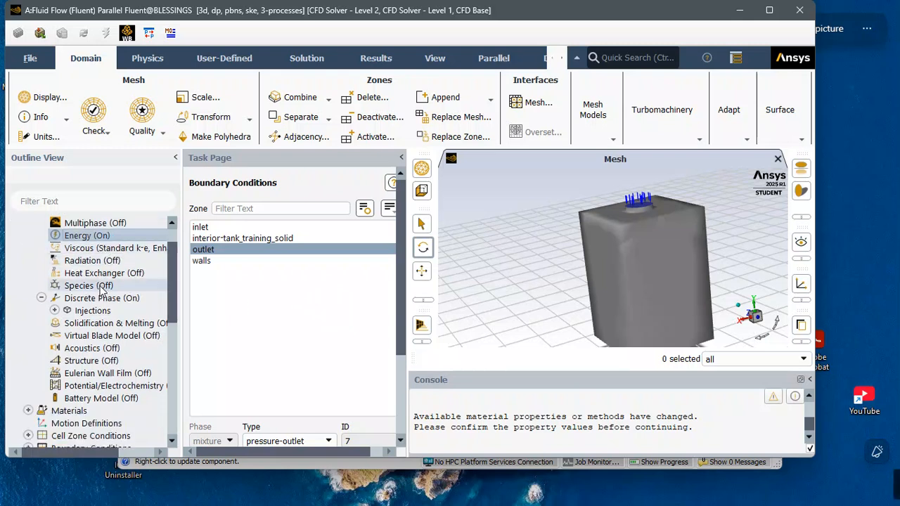
{"action": "double_click", "coordinate": [88, 251]}
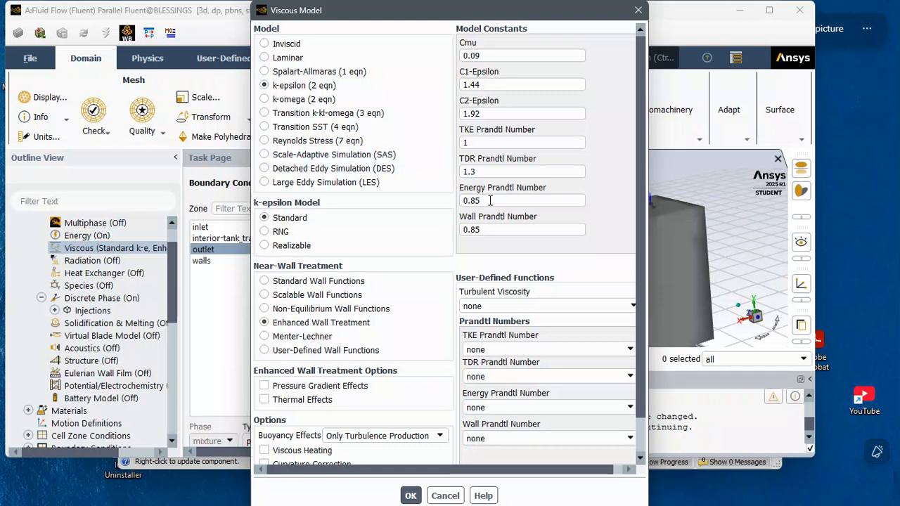
{"action": "scroll", "coordinate": [385, 229], "scroll_direction": "down", "scroll_amount": 2}
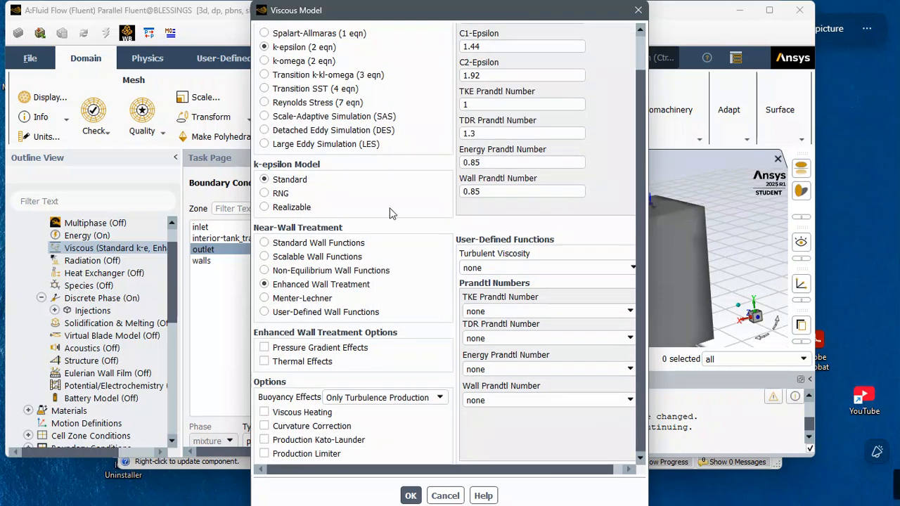
{"action": "scroll", "coordinate": [355, 211], "scroll_direction": "up", "scroll_amount": 2}
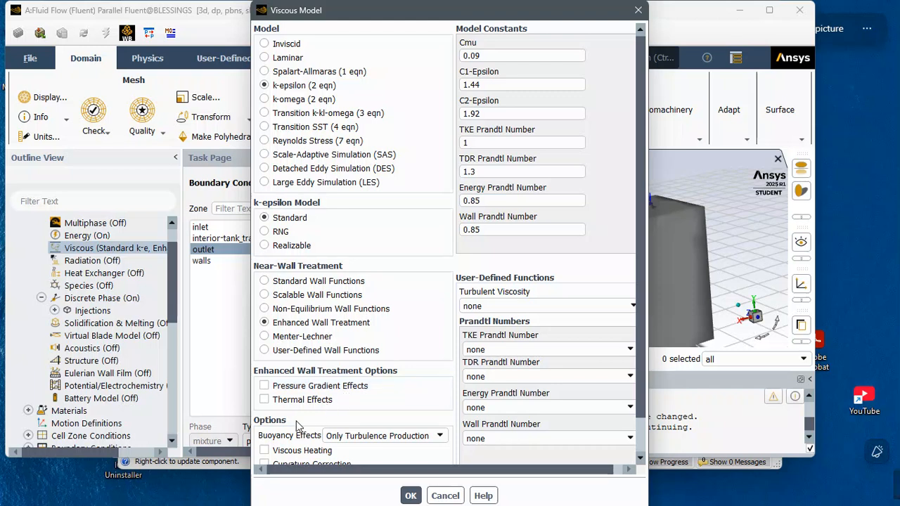
{"action": "scroll", "coordinate": [297, 426], "scroll_direction": "down", "scroll_amount": 1}
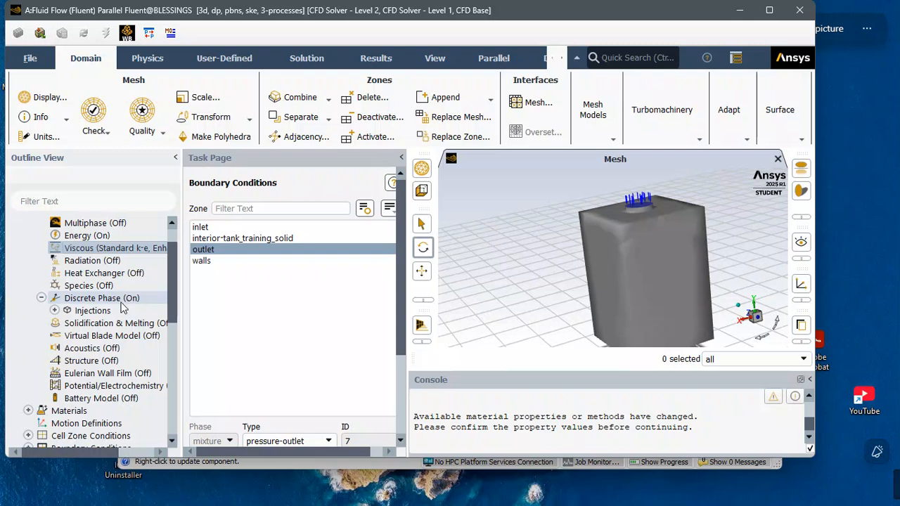
Review the fluid, solid and inert particle materials defined for the case
{"action": "scroll", "coordinate": [106, 302], "scroll_direction": "down", "scroll_amount": 3}
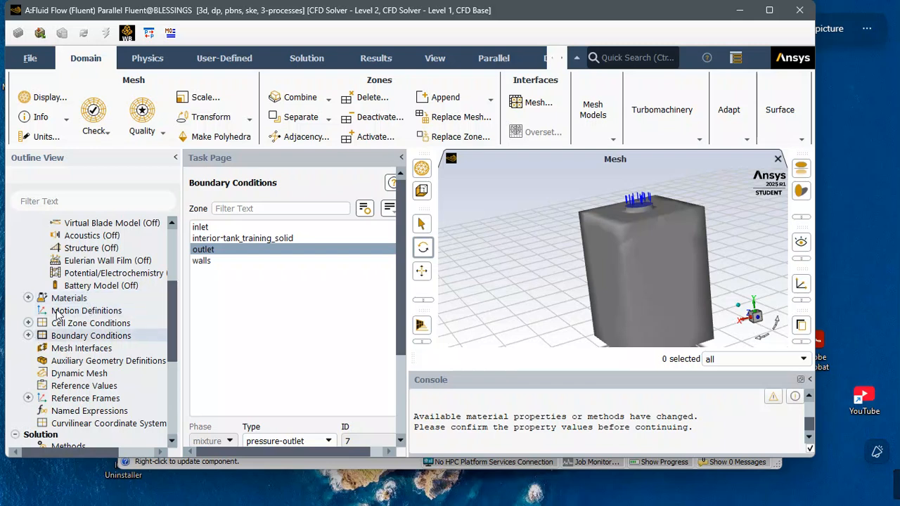
{"action": "double_click", "coordinate": [64, 301]}
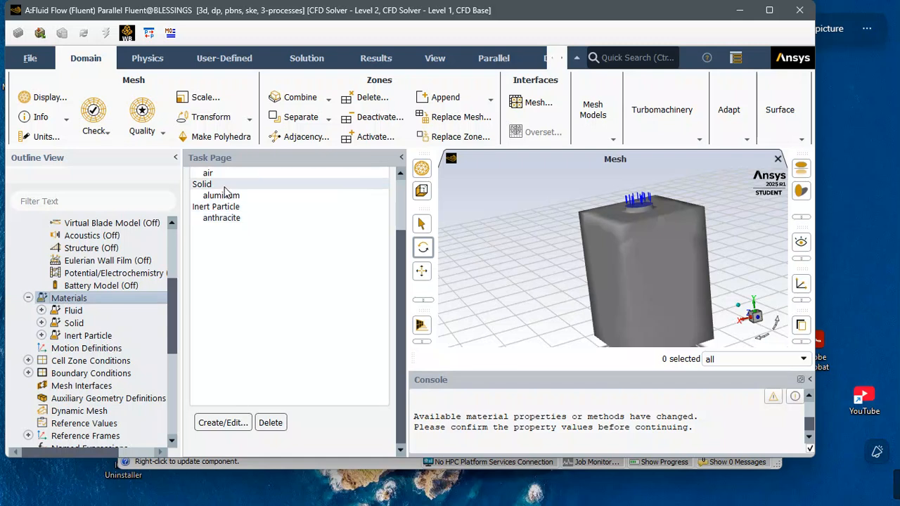
{"action": "scroll", "coordinate": [226, 191], "scroll_direction": "up", "scroll_amount": 2}
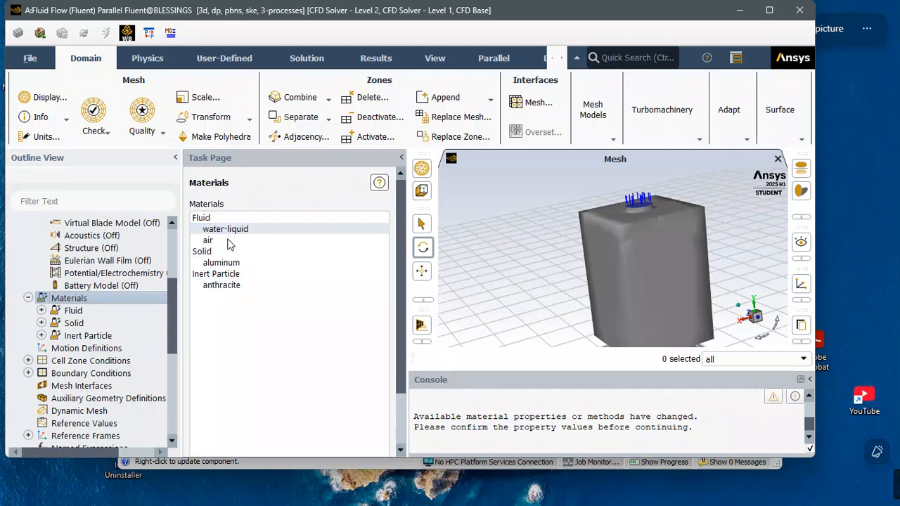
{"action": "scroll", "coordinate": [215, 237], "scroll_direction": "down", "scroll_amount": 2}
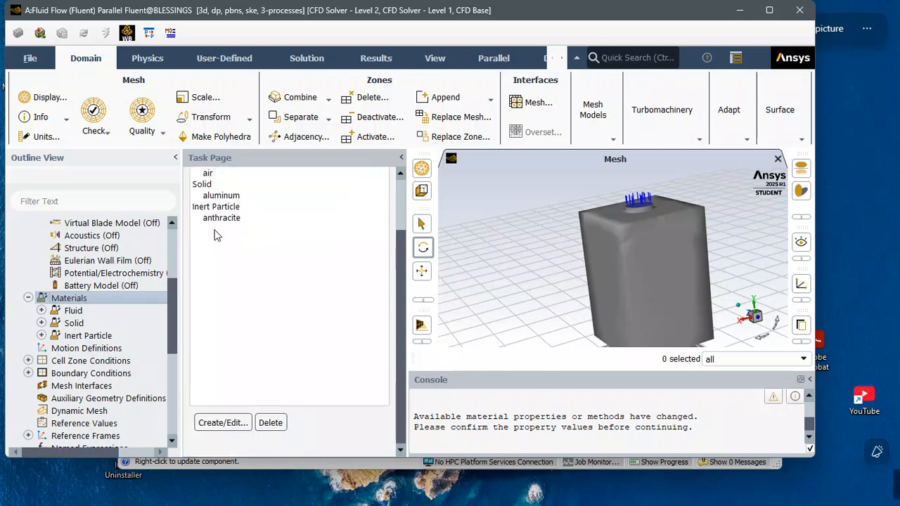
{"action": "scroll", "coordinate": [216, 227], "scroll_direction": "up", "scroll_amount": 2}
Open the water-liquid material for editing and check its properties and the available material types, keeping it as fluid
{"action": "left_click", "coordinate": [236, 231]}
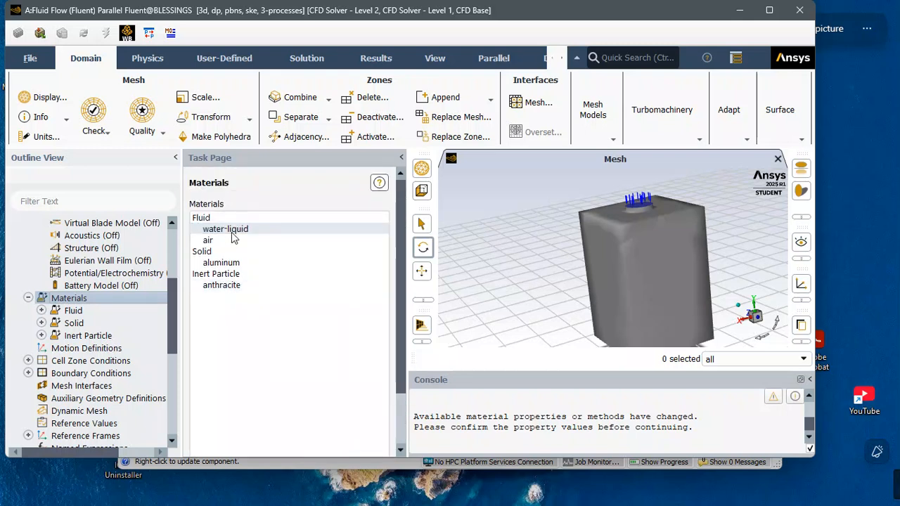
{"action": "scroll", "coordinate": [236, 231], "scroll_direction": "down", "scroll_amount": 2}
{"action": "left_click", "coordinate": [233, 190]}
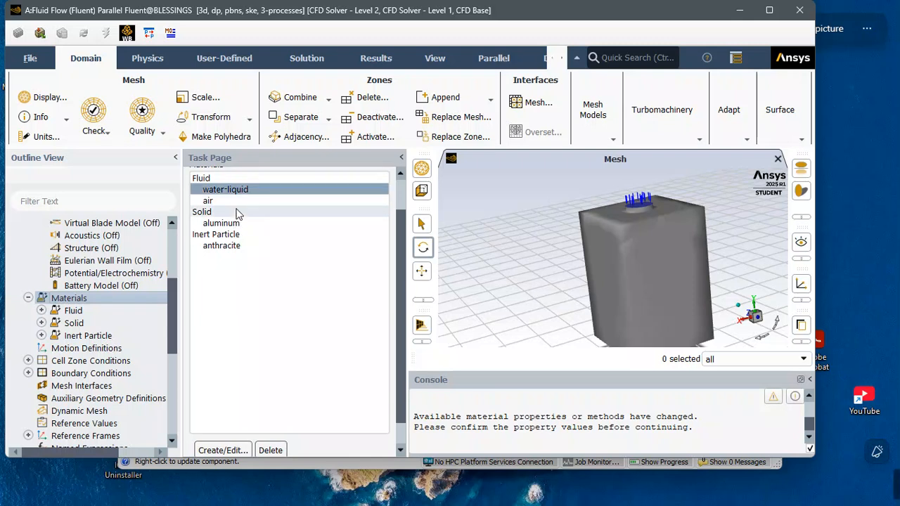
{"action": "scroll", "coordinate": [232, 208], "scroll_direction": "up", "scroll_amount": 2}
{"action": "scroll", "coordinate": [251, 285], "scroll_direction": "down", "scroll_amount": 3}
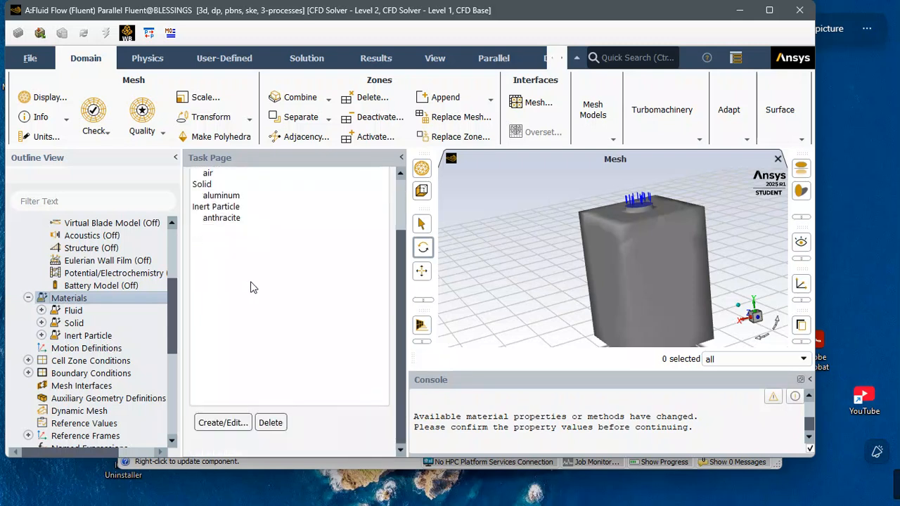
{"action": "left_click", "coordinate": [222, 422]}
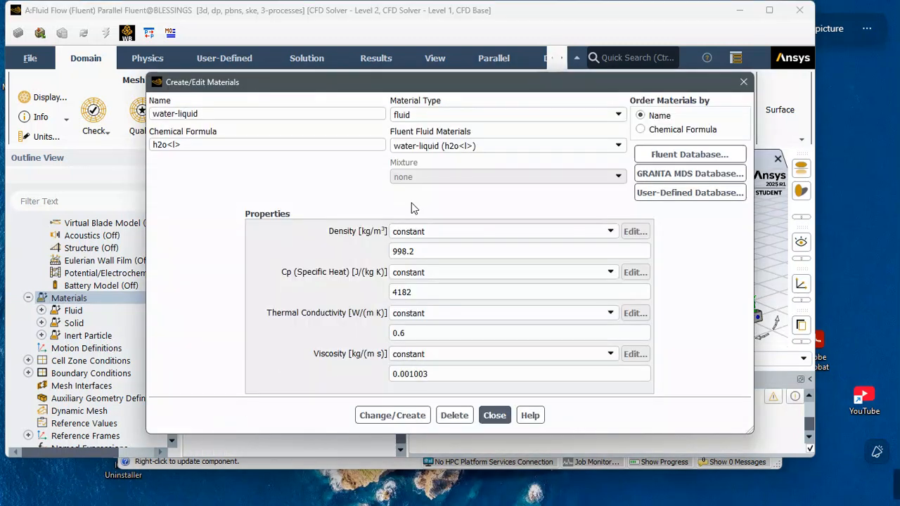
{"action": "left_click", "coordinate": [432, 118]}
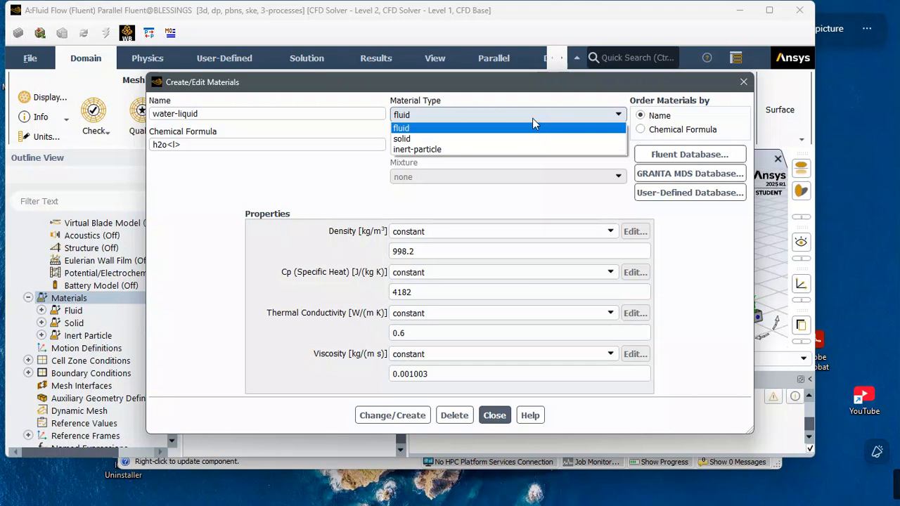
{"action": "left_click", "coordinate": [466, 130]}
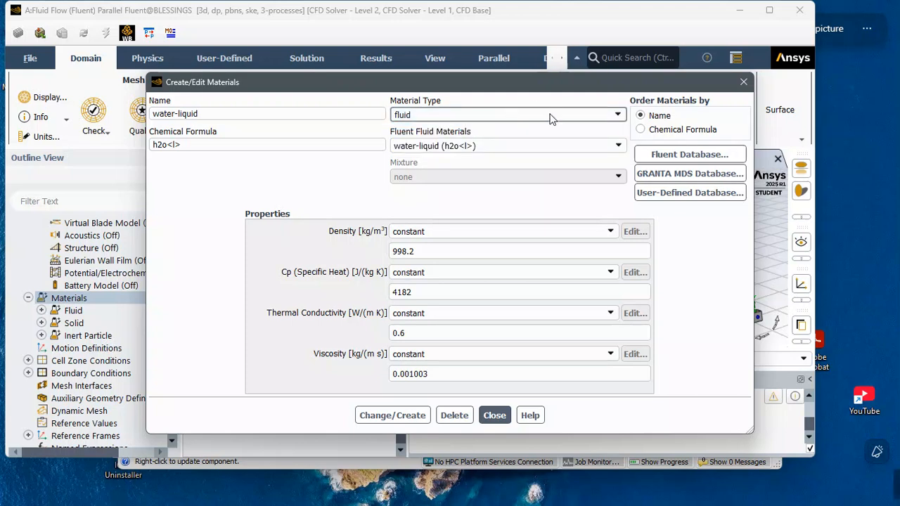
Browse the fluid materials in the Fluent database, and close the database and the material editor without copying anything
{"action": "left_click", "coordinate": [667, 155]}
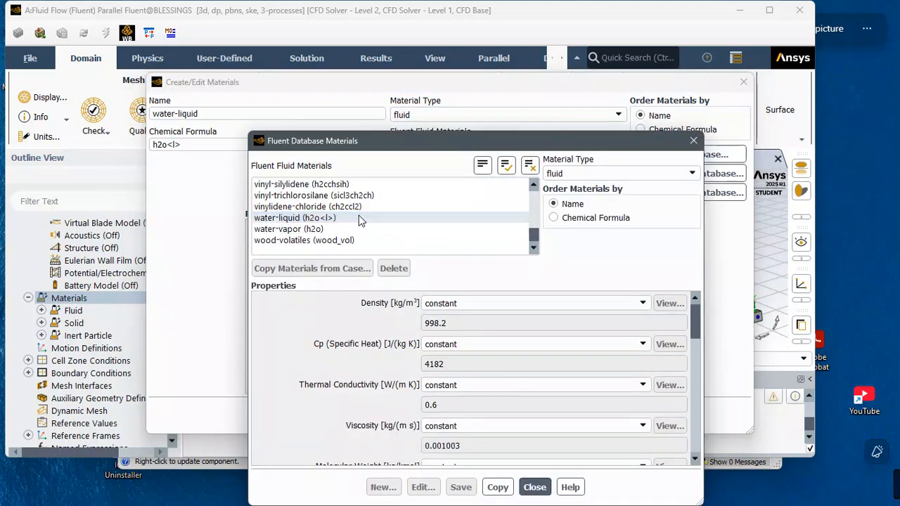
{"action": "scroll", "coordinate": [360, 218], "scroll_direction": "up", "scroll_amount": 8}
{"action": "scroll", "coordinate": [358, 216], "scroll_direction": "up", "scroll_amount": 20}
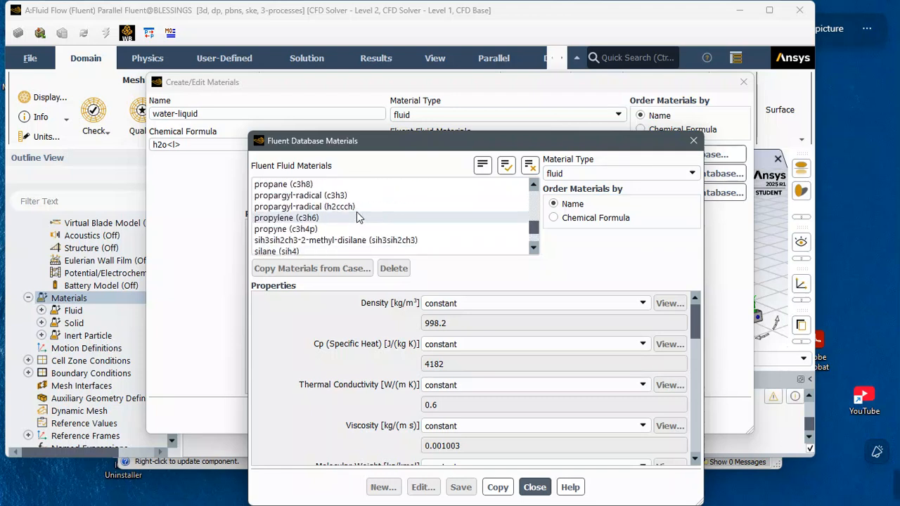
{"action": "scroll", "coordinate": [355, 211], "scroll_direction": "up", "scroll_amount": 20}
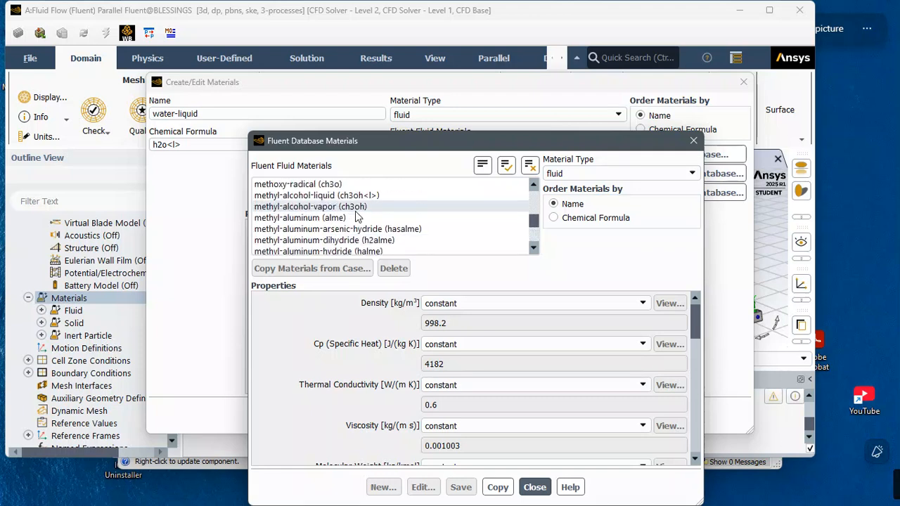
{"action": "scroll", "coordinate": [354, 215], "scroll_direction": "up", "scroll_amount": 20}
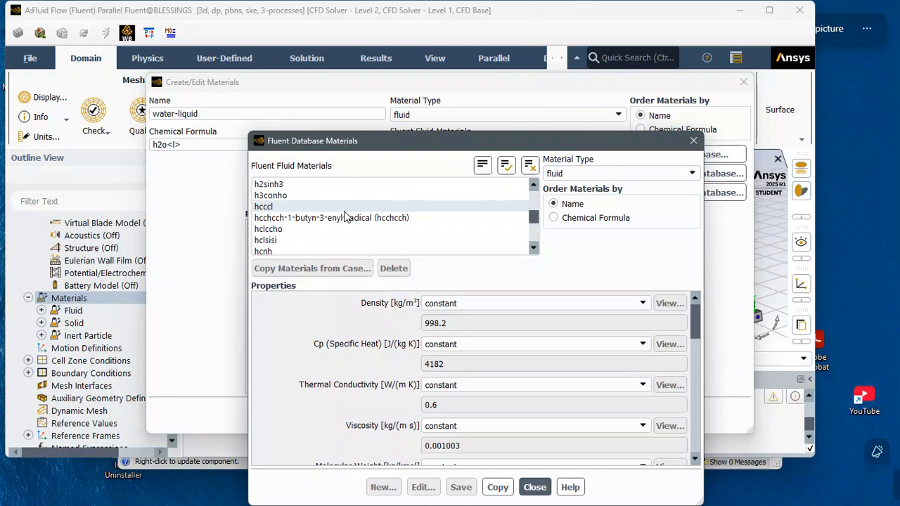
{"action": "scroll", "coordinate": [326, 208], "scroll_direction": "up", "scroll_amount": 10}
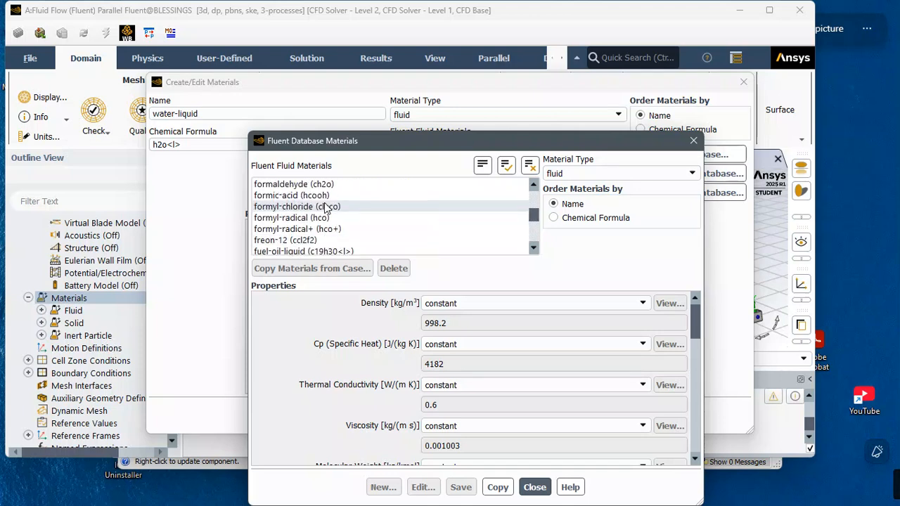
{"action": "scroll", "coordinate": [326, 208], "scroll_direction": "up", "scroll_amount": 2}
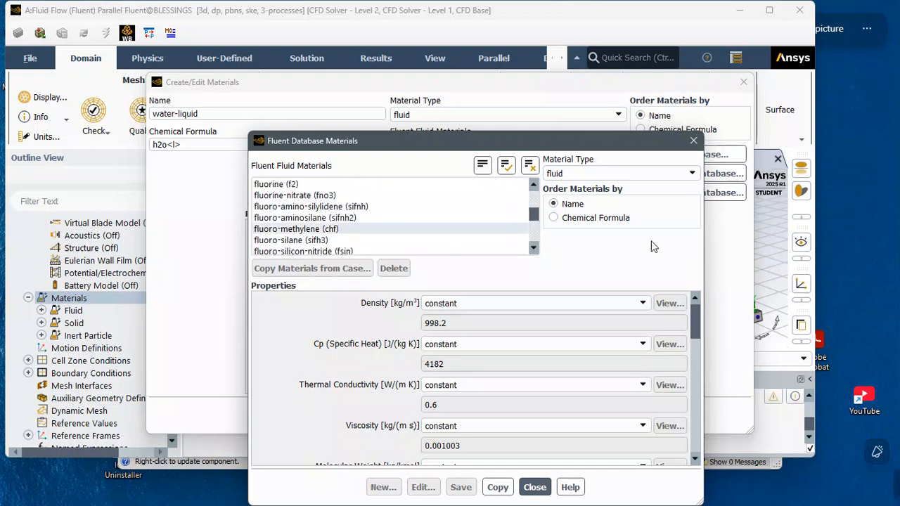
{"action": "scroll", "coordinate": [341, 221], "scroll_direction": "down", "scroll_amount": 10}
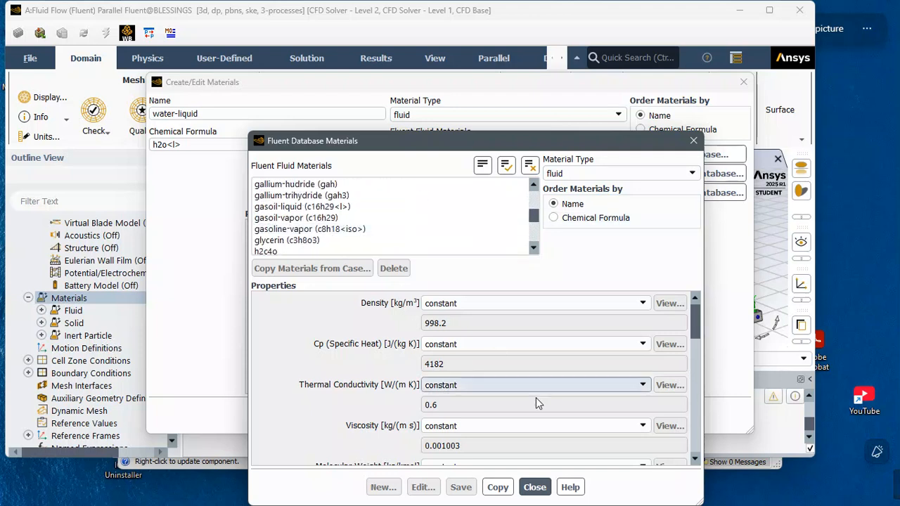
{"action": "left_click", "coordinate": [534, 487]}
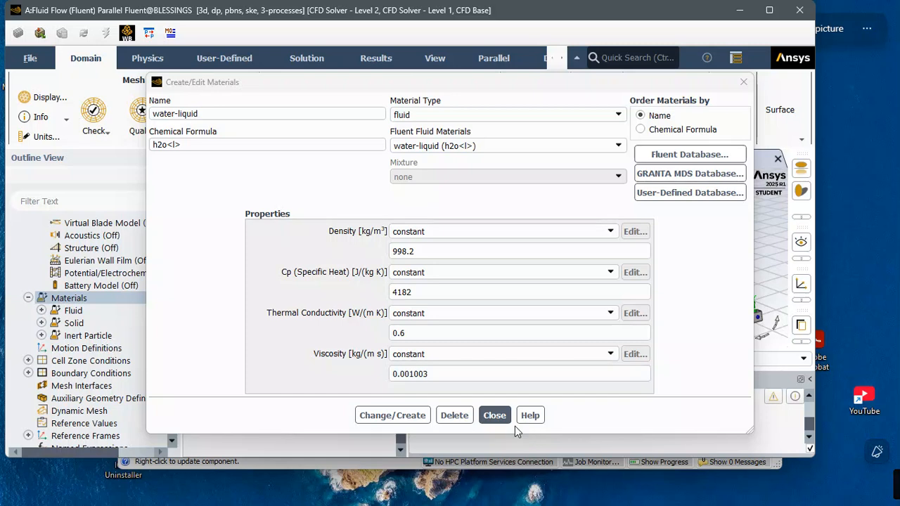
{"action": "left_click", "coordinate": [494, 415]}
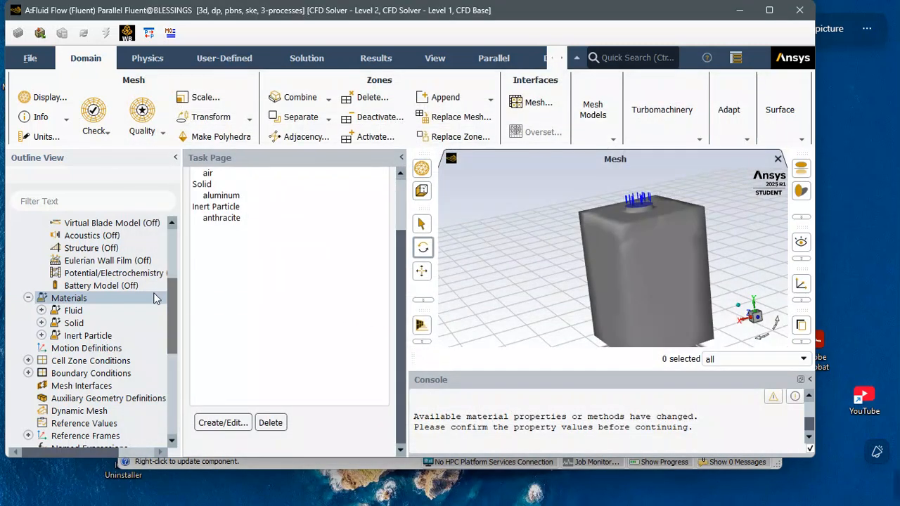
Look over the remaining setup, solution and results entries in the simulation outline
{"action": "scroll", "coordinate": [83, 324], "scroll_direction": "down", "scroll_amount": 1}
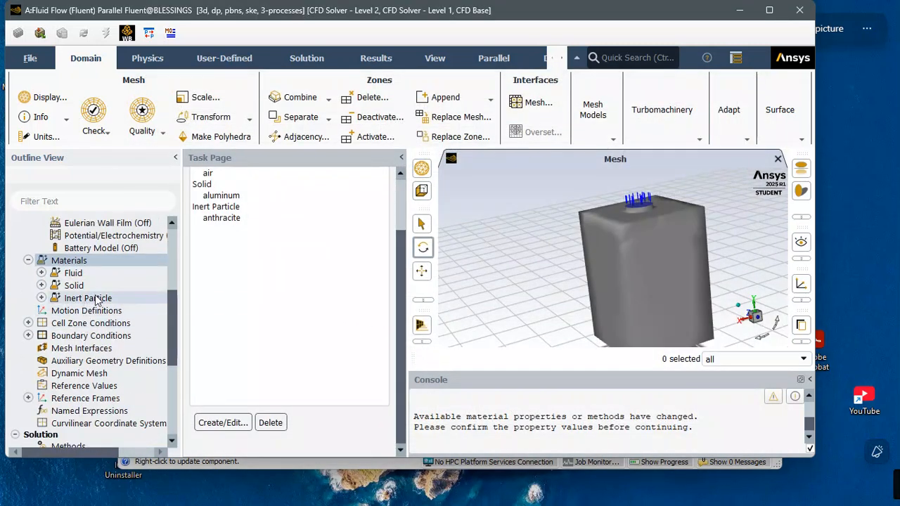
{"action": "scroll", "coordinate": [91, 302], "scroll_direction": "down", "scroll_amount": 4}
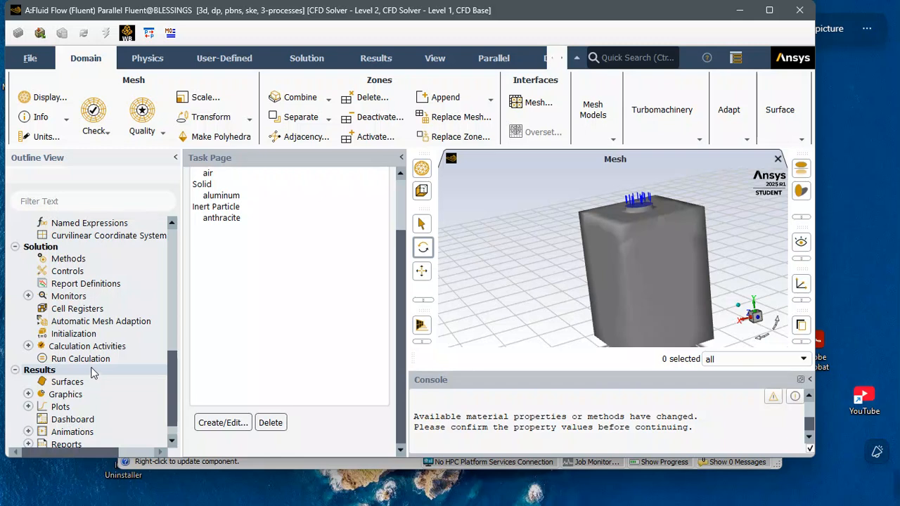
{"action": "scroll", "coordinate": [91, 367], "scroll_direction": "down", "scroll_amount": 1}
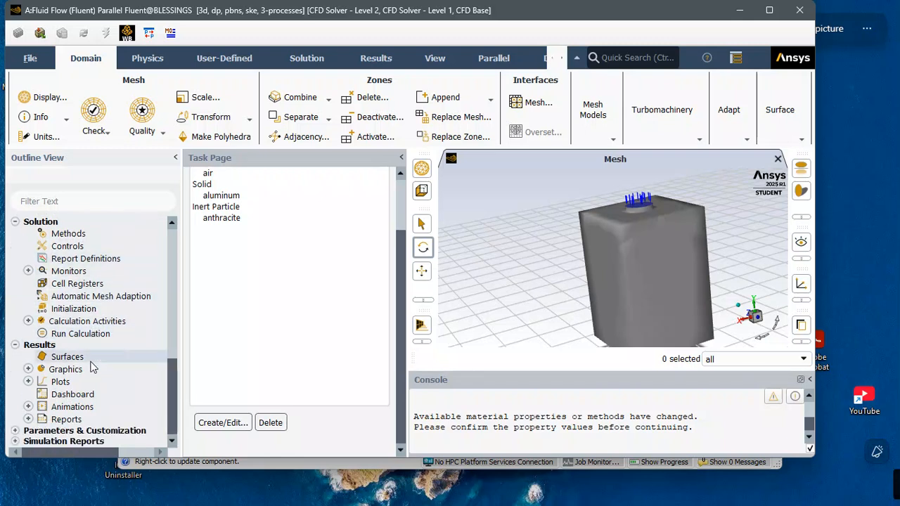
{"action": "scroll", "coordinate": [99, 338], "scroll_direction": "up", "scroll_amount": 2}
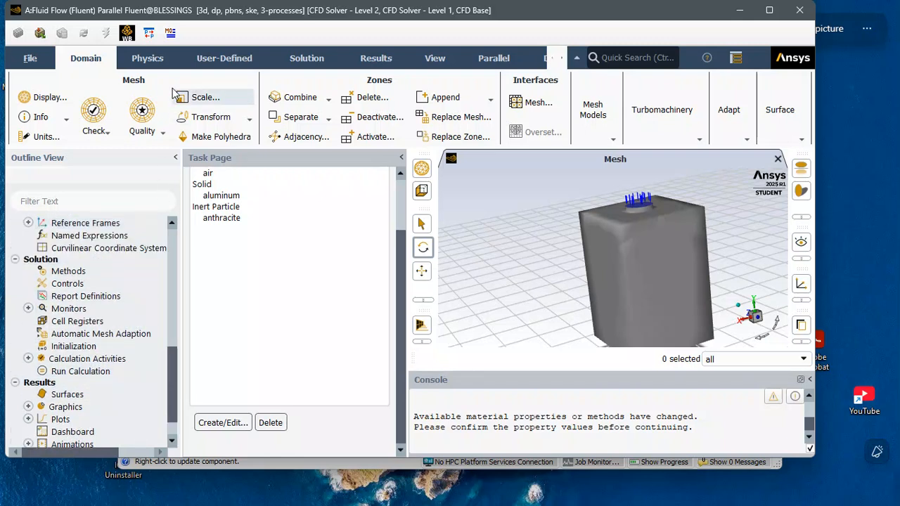
Examine the available domain, physics, user-defined and solution commands, and look over the configured models again
{"action": "left_click", "coordinate": [149, 62]}
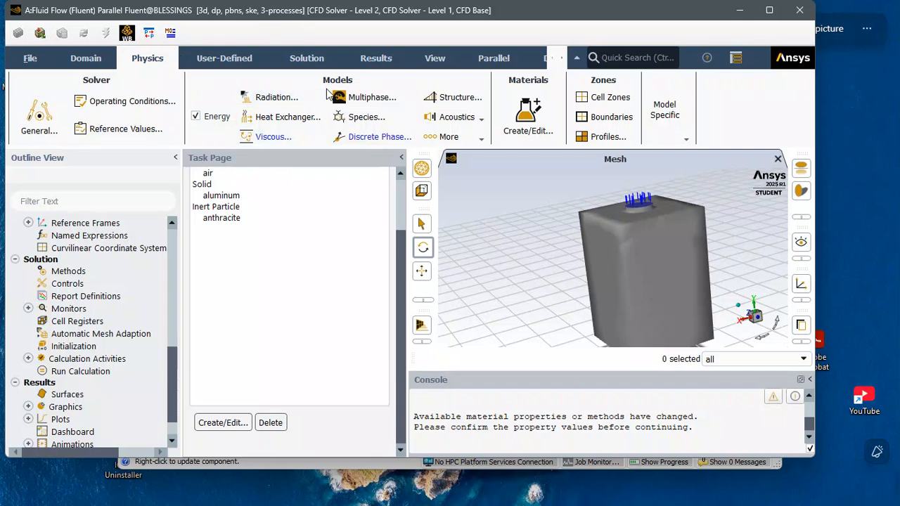
{"action": "left_click", "coordinate": [229, 60]}
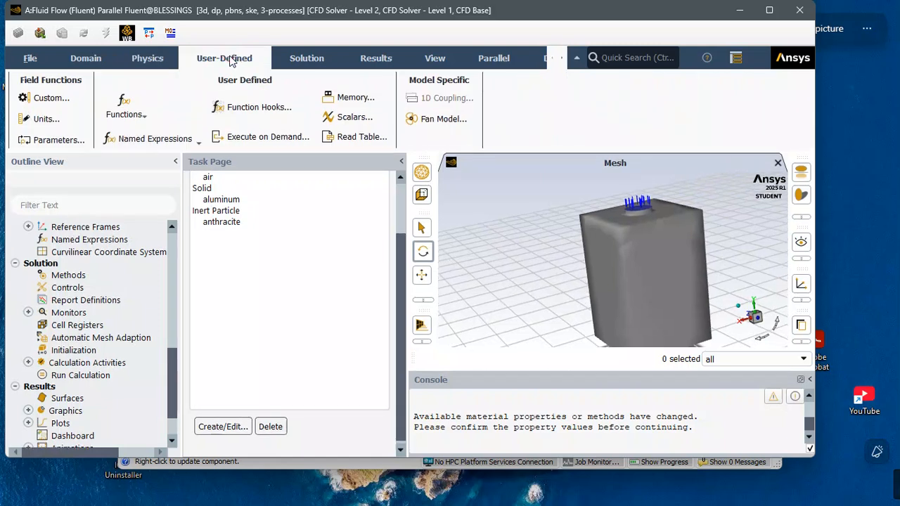
{"action": "left_click", "coordinate": [297, 61]}
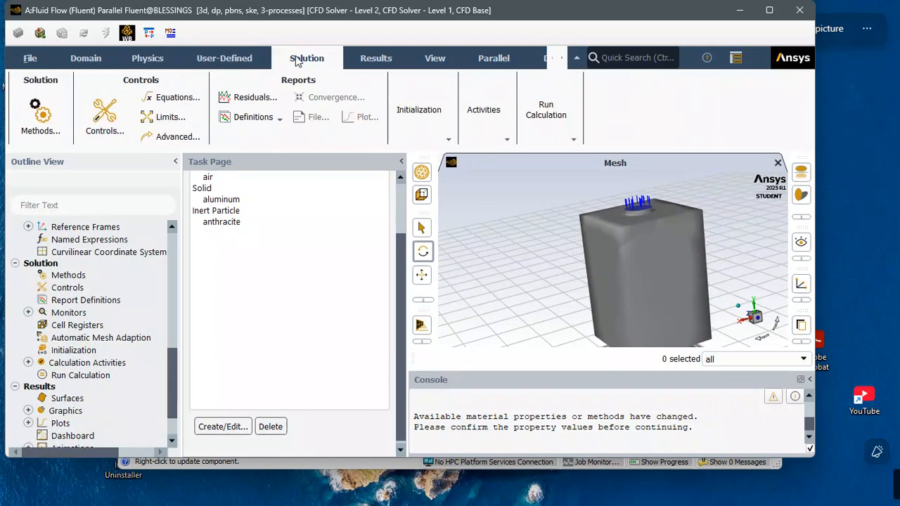
{"action": "left_click", "coordinate": [89, 61]}
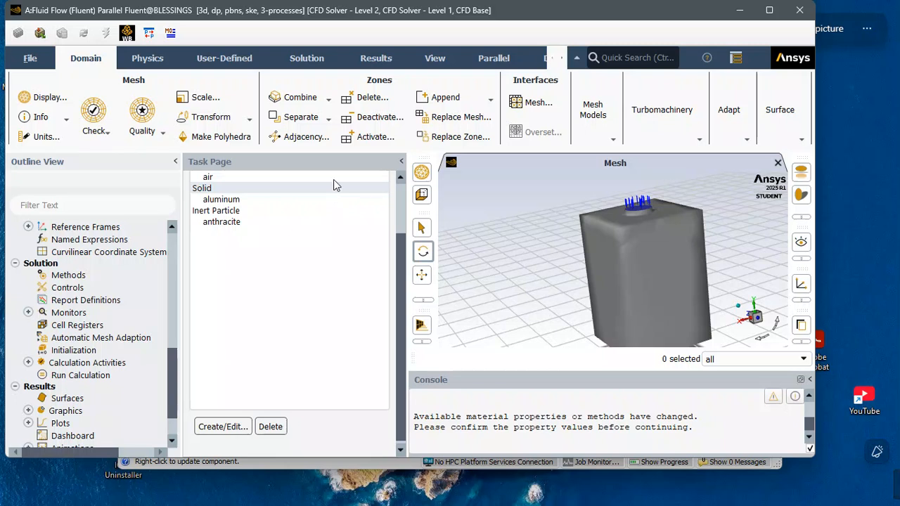
{"action": "left_click", "coordinate": [152, 59]}
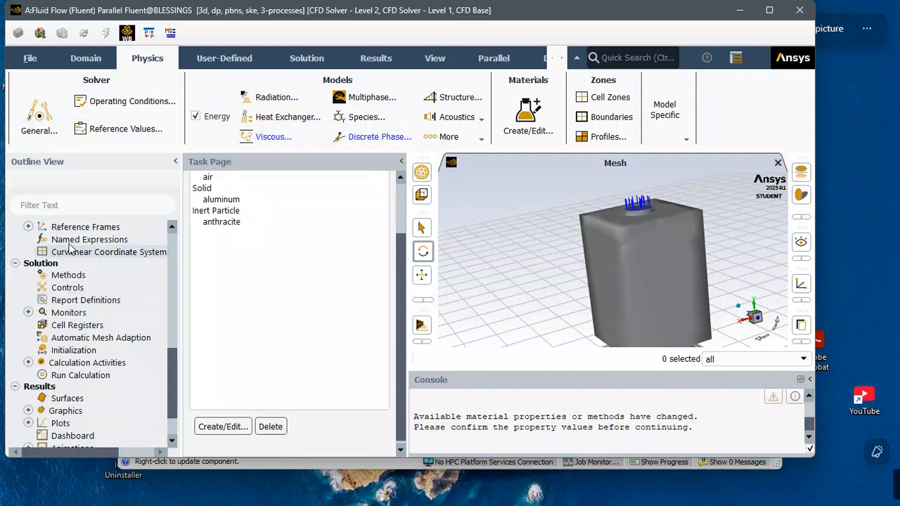
{"action": "scroll", "coordinate": [70, 246], "scroll_direction": "up", "scroll_amount": 10}
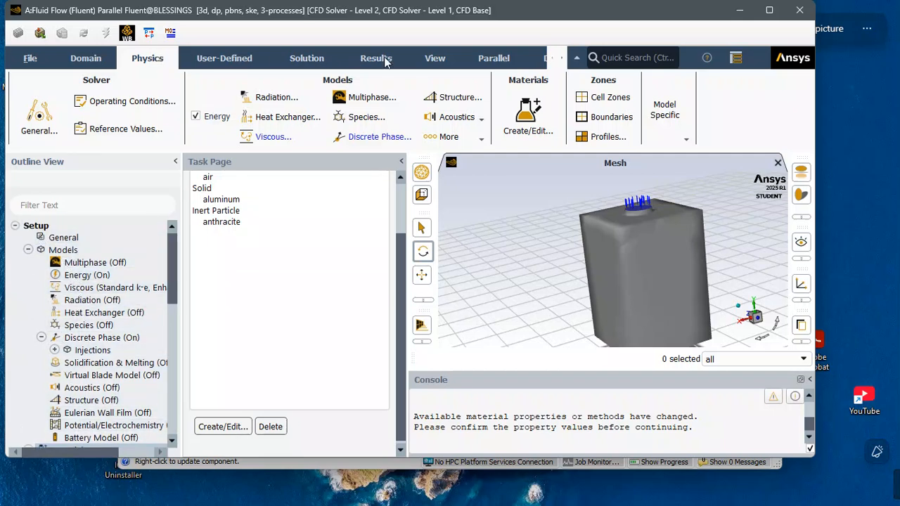
{"action": "left_click", "coordinate": [236, 60]}
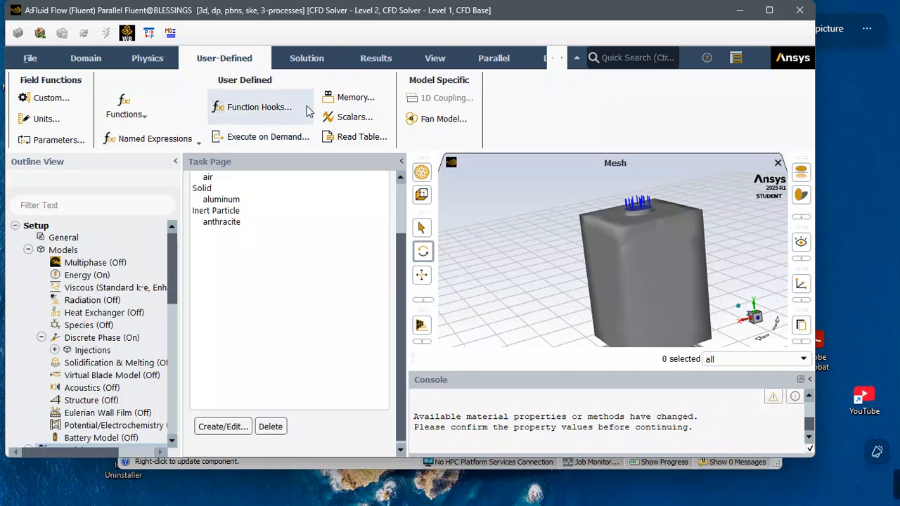
Set the hybrid initialization to 20 iterations and initialize the solution
{"action": "left_click", "coordinate": [320, 59]}
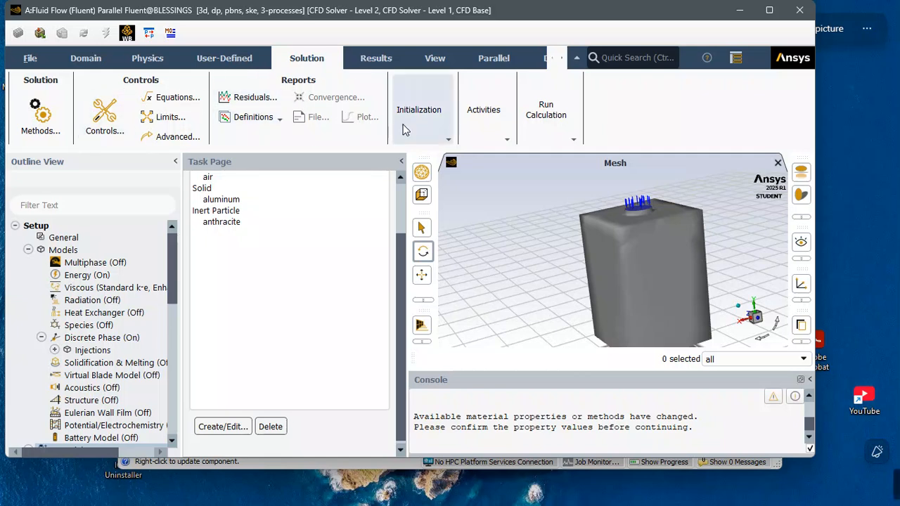
{"action": "left_click", "coordinate": [445, 141]}
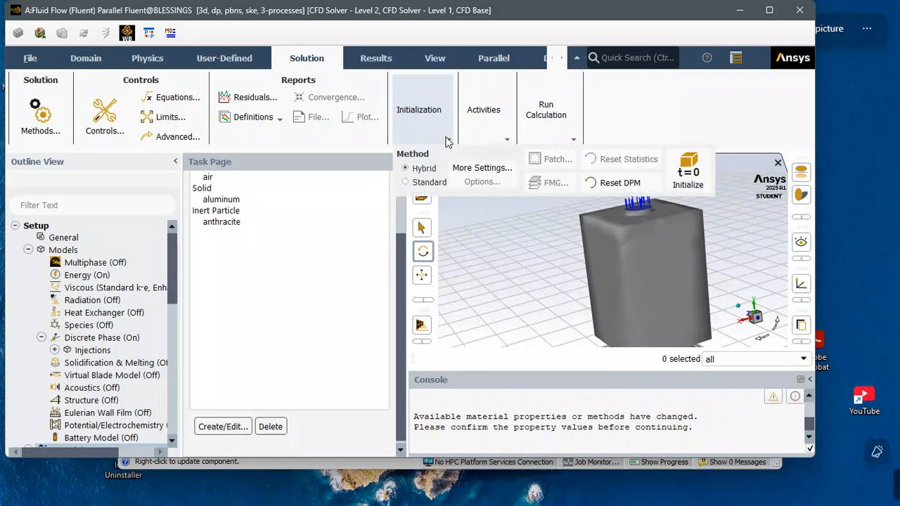
{"action": "left_click", "coordinate": [451, 168]}
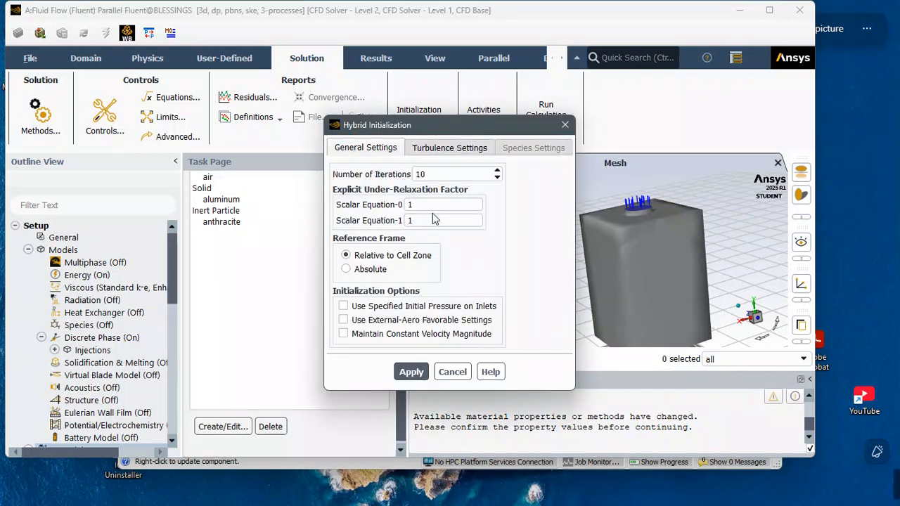
{"action": "double_click", "coordinate": [419, 175]}
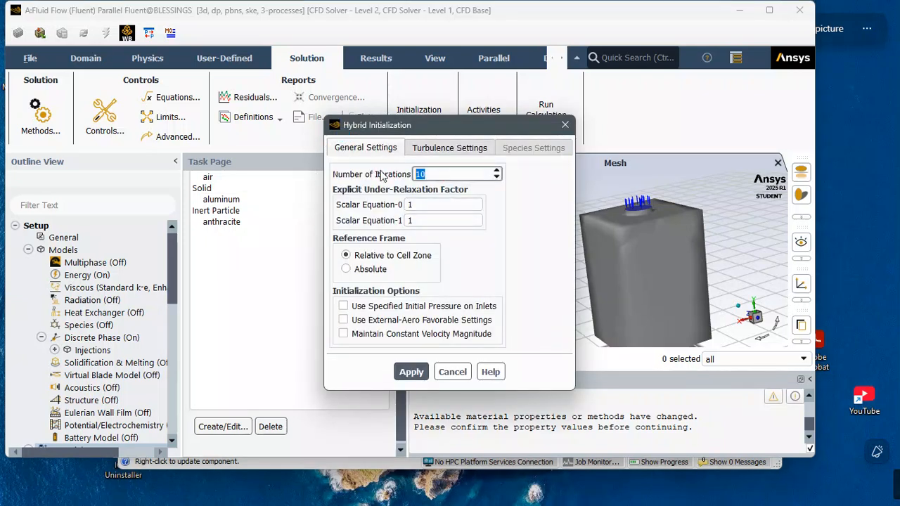
{"action": "type", "text": "20"}
{"action": "left_click", "coordinate": [412, 372]}
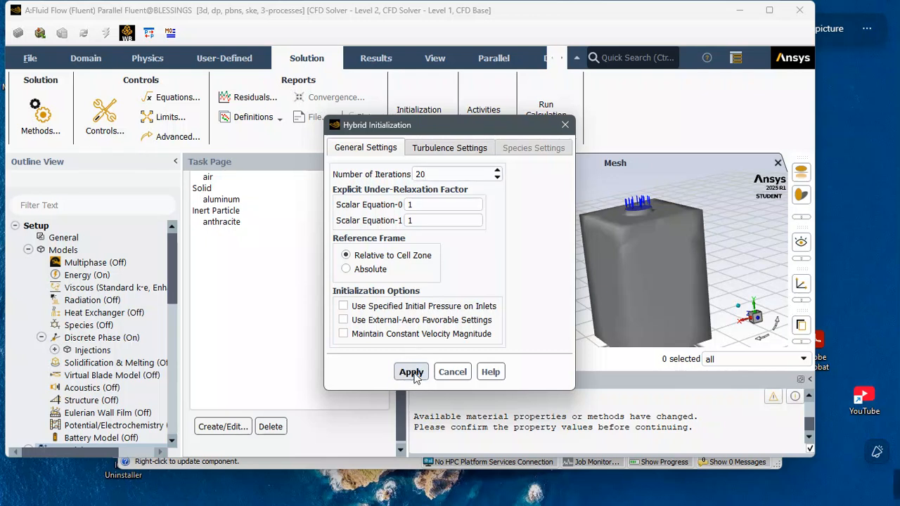
{"action": "left_click", "coordinate": [452, 370]}
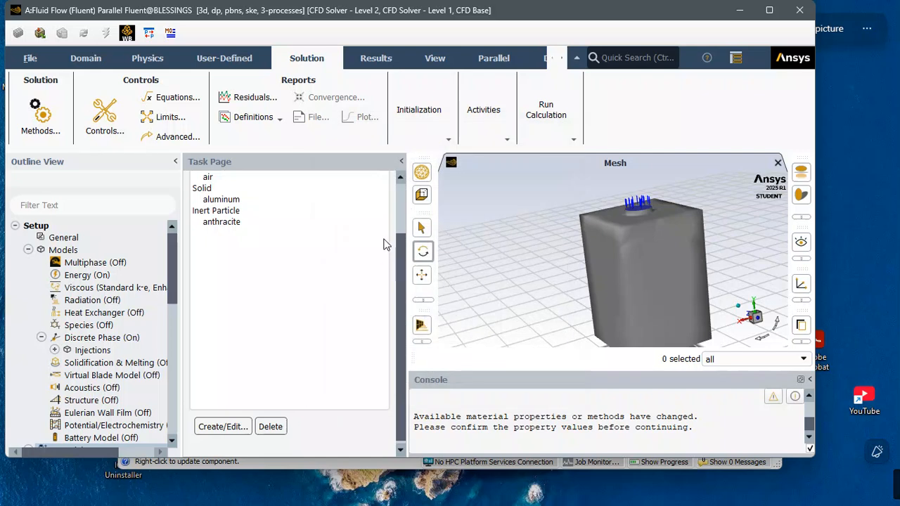
{"action": "left_click", "coordinate": [446, 139]}
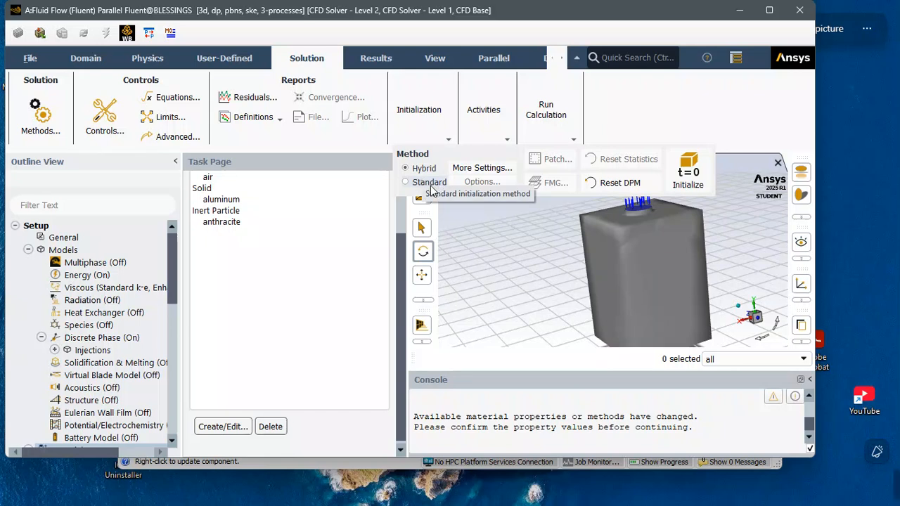
{"action": "left_click", "coordinate": [688, 174]}
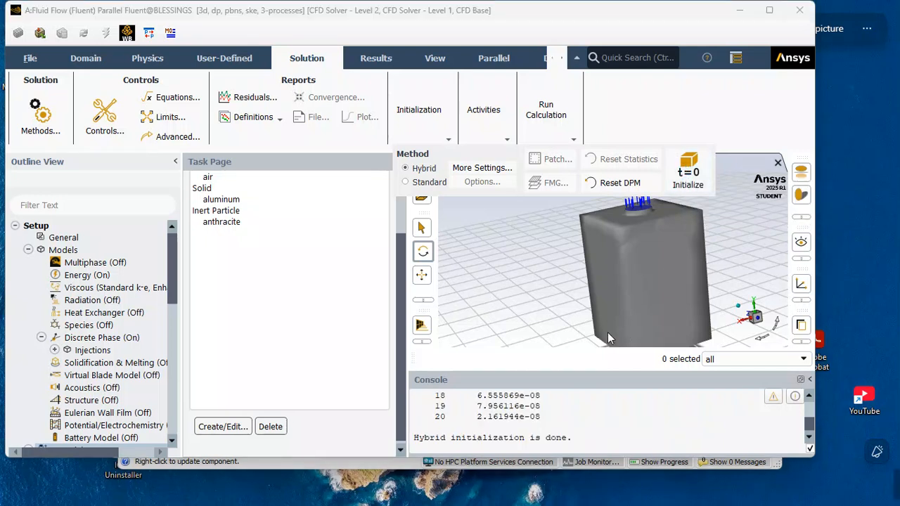
Maximize the window and read through the console output of the hybrid initialization and the earlier mesh and setup messages
{"action": "scroll", "coordinate": [554, 400], "scroll_direction": "up", "scroll_amount": 10}
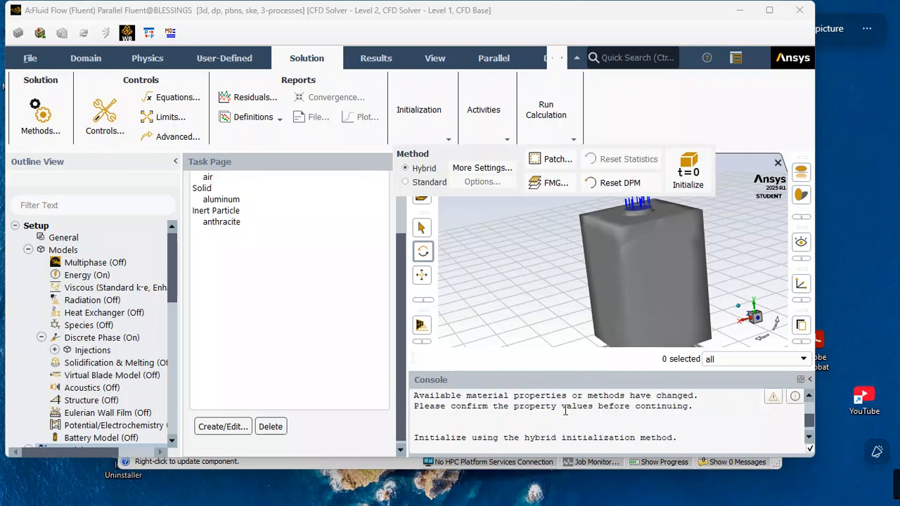
{"action": "left_click", "coordinate": [769, 10]}
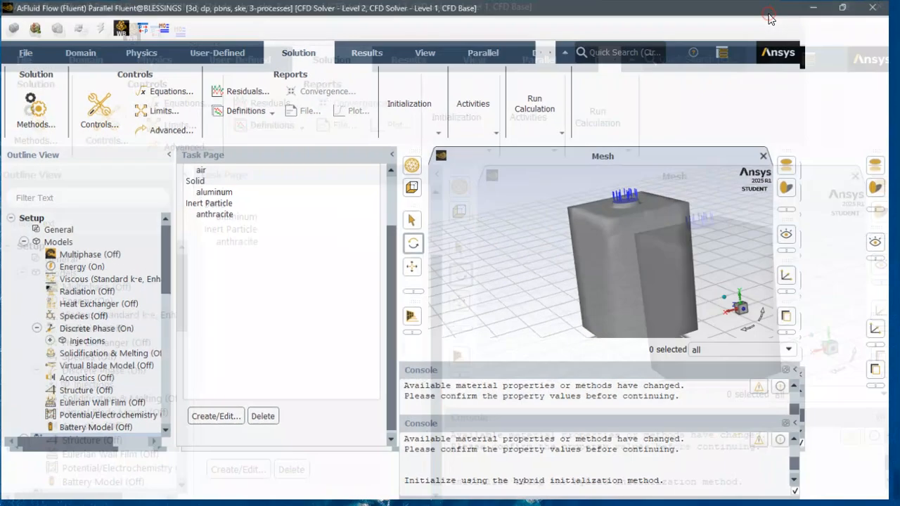
{"action": "scroll", "coordinate": [495, 456], "scroll_direction": "down", "scroll_amount": 6}
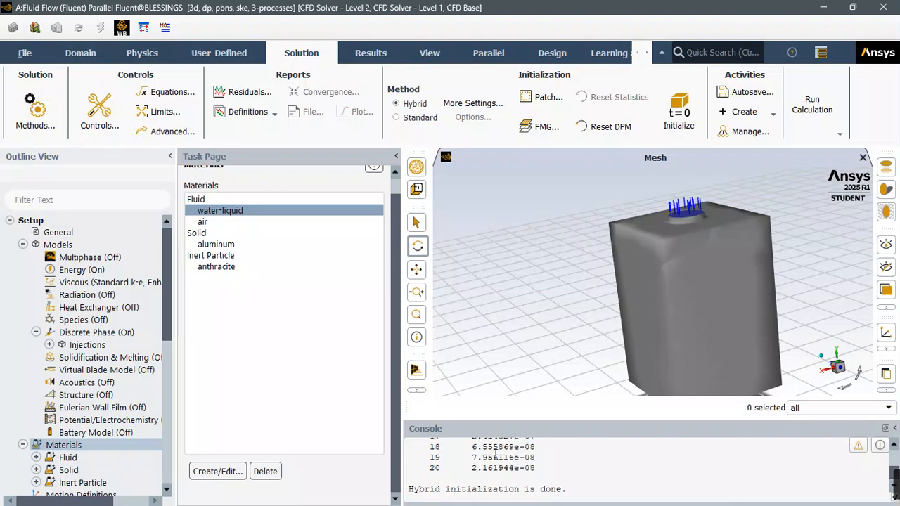
{"action": "scroll", "coordinate": [446, 473], "scroll_direction": "up", "scroll_amount": 7}
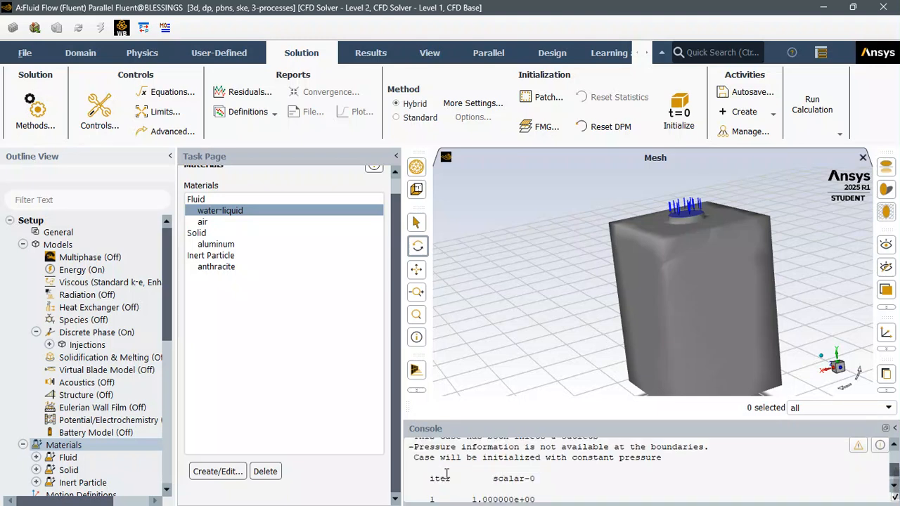
{"action": "scroll", "coordinate": [446, 476], "scroll_direction": "down", "scroll_amount": 1}
{"action": "scroll", "coordinate": [446, 478], "scroll_direction": "down", "scroll_amount": 15}
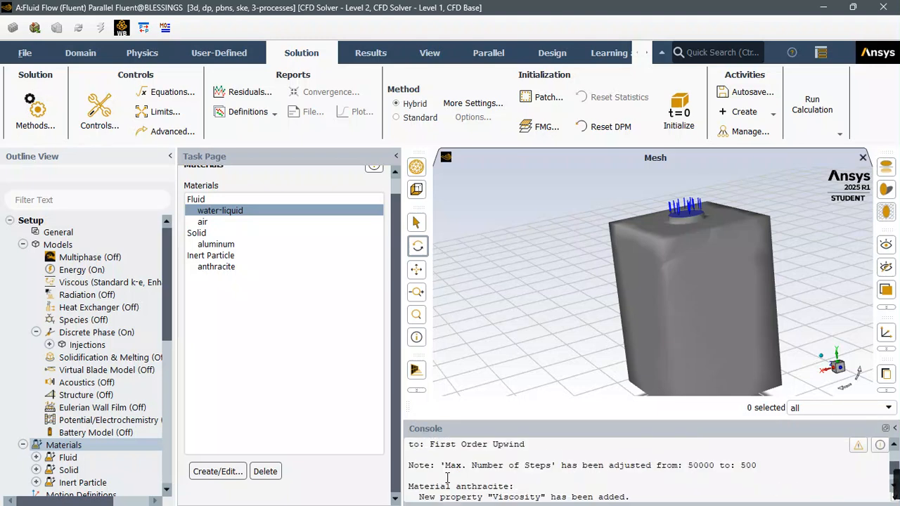
{"action": "scroll", "coordinate": [446, 478], "scroll_direction": "up", "scroll_amount": 2}
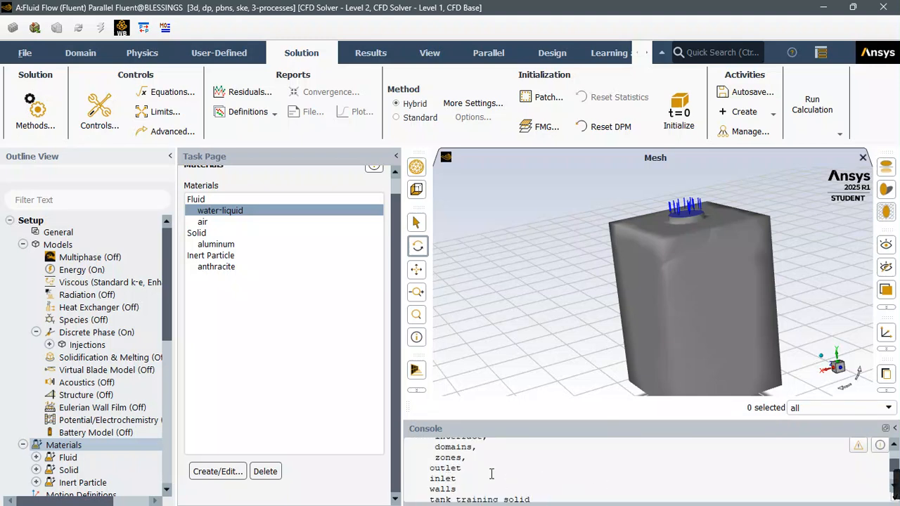
{"action": "scroll", "coordinate": [491, 475], "scroll_direction": "up", "scroll_amount": 5}
{"action": "scroll", "coordinate": [497, 478], "scroll_direction": "up", "scroll_amount": 4}
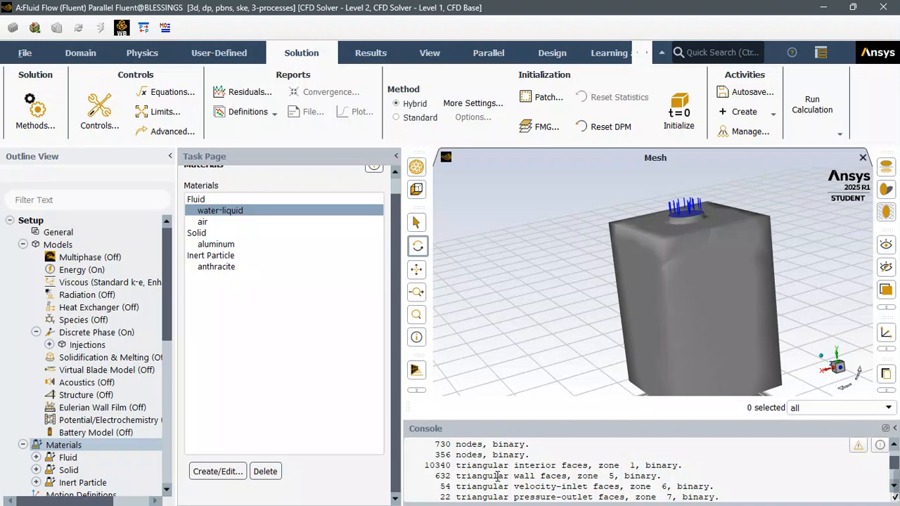
{"action": "scroll", "coordinate": [498, 476], "scroll_direction": "down", "scroll_amount": 15}
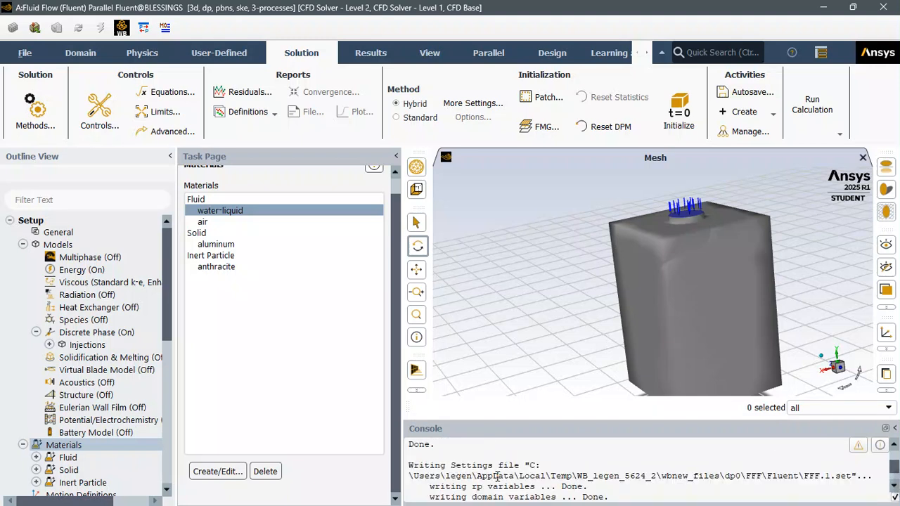
{"action": "scroll", "coordinate": [497, 475], "scroll_direction": "down", "scroll_amount": 6}
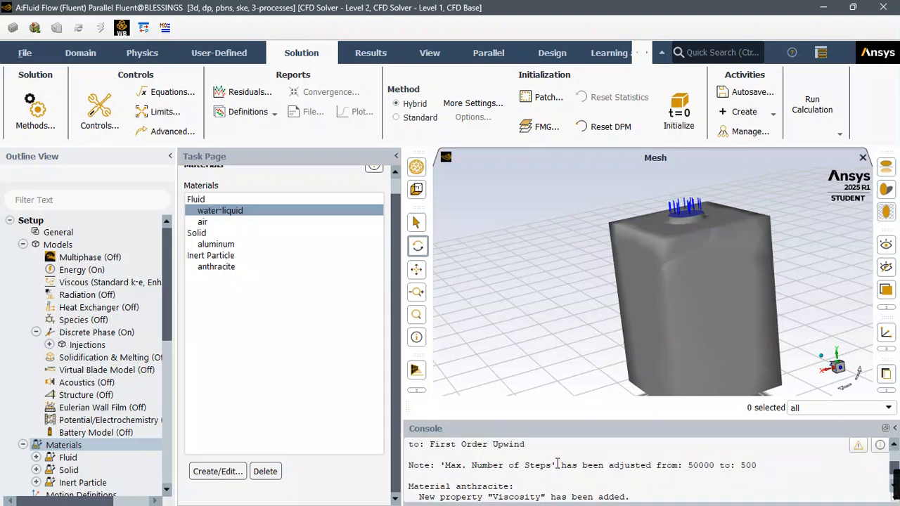
{"action": "scroll", "coordinate": [557, 464], "scroll_direction": "down", "scroll_amount": 12}
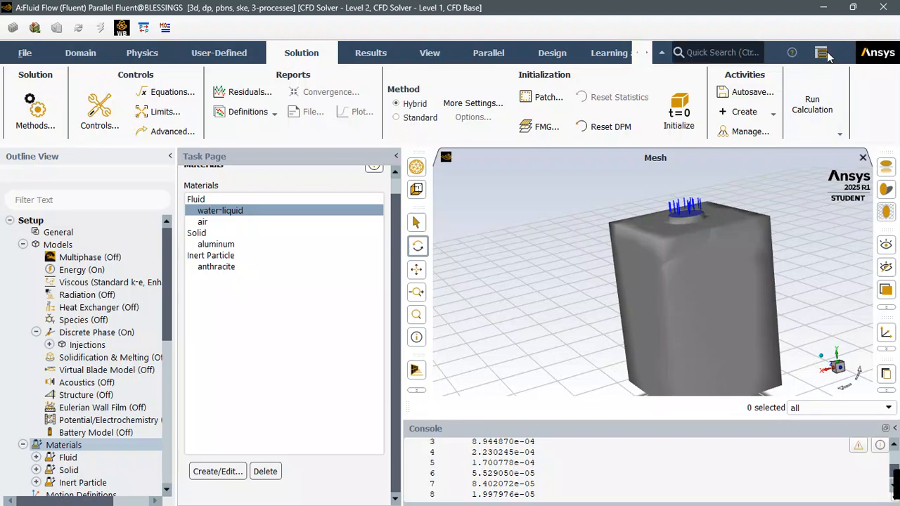
Collapse the task page, try to run the calculation with 600 iterations, and dismiss the resulting notices
{"action": "left_click", "coordinate": [397, 156]}
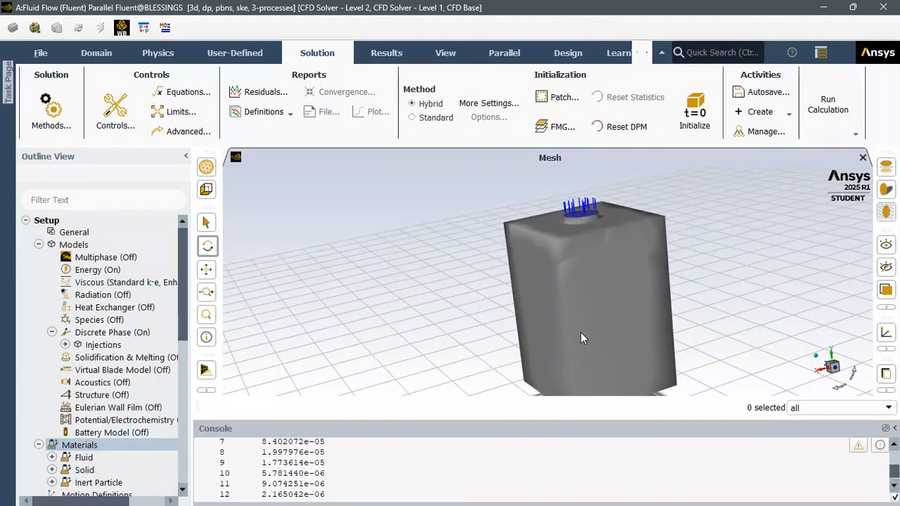
{"action": "scroll", "coordinate": [130, 309], "scroll_direction": "down", "scroll_amount": 8}
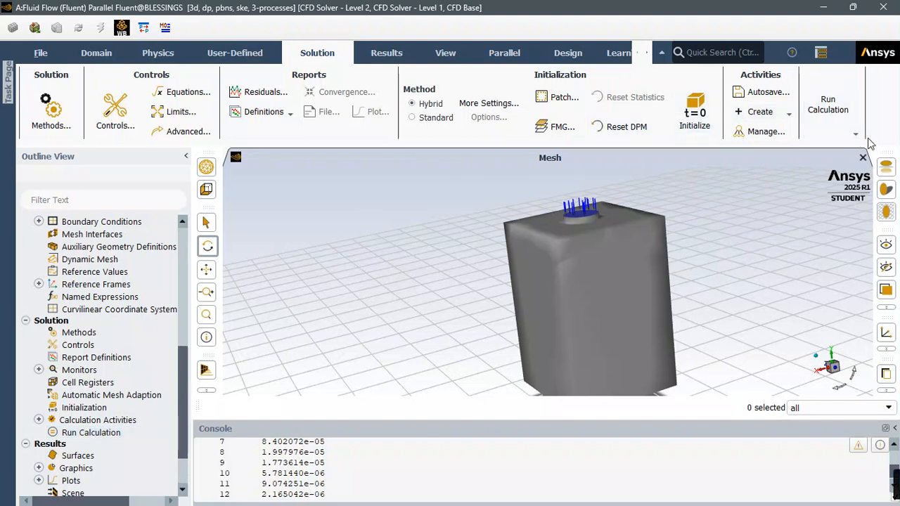
{"action": "left_click", "coordinate": [849, 131]}
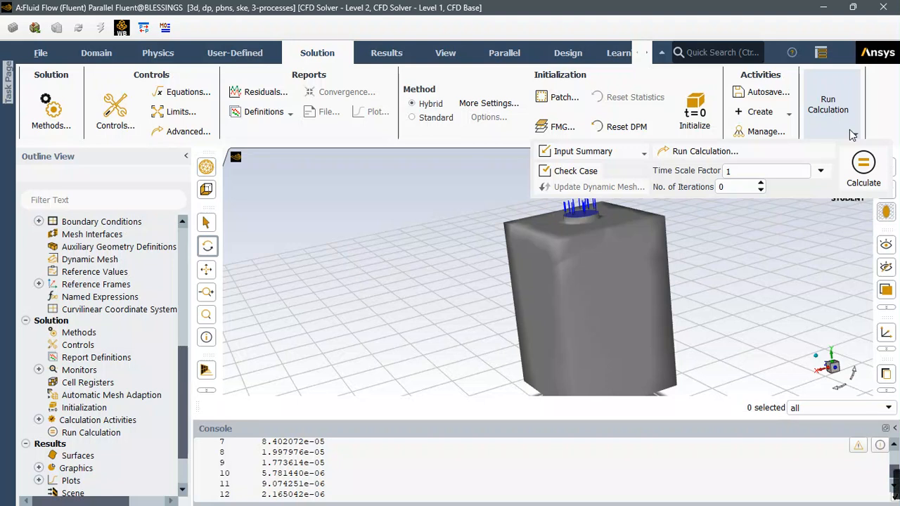
{"action": "left_click", "coordinate": [730, 188]}
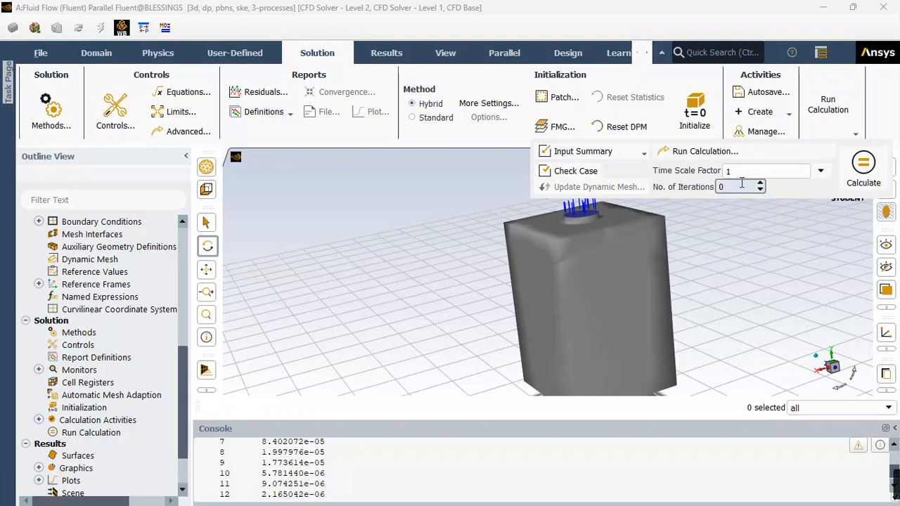
{"action": "key", "text": "BackSpace"}
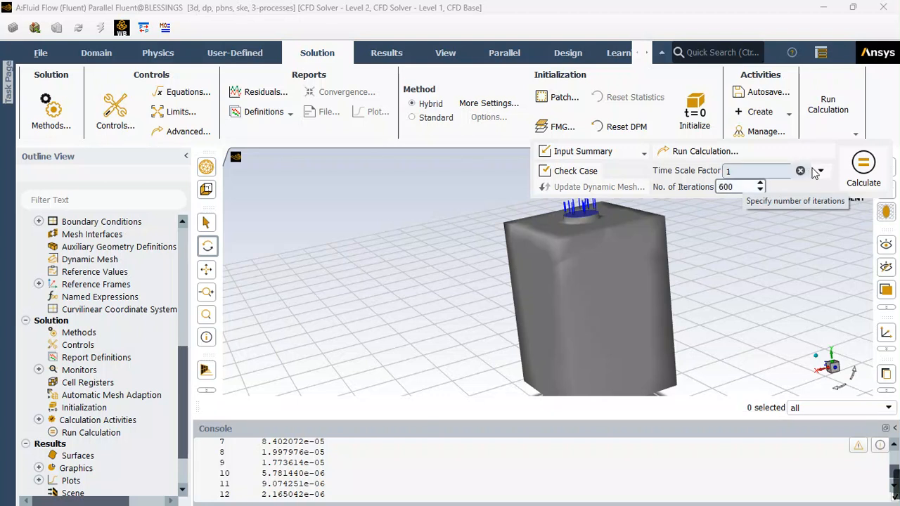
{"action": "left_click", "coordinate": [869, 164]}
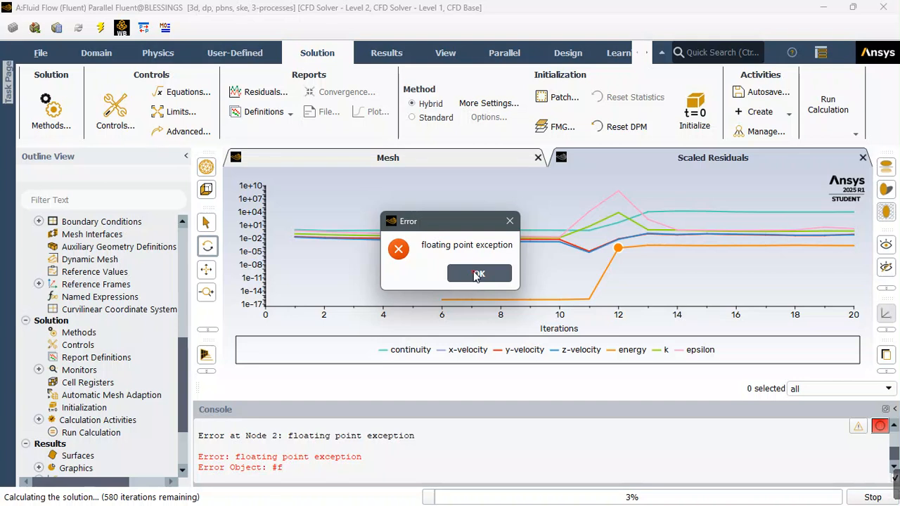
{"action": "left_click", "coordinate": [509, 221]}
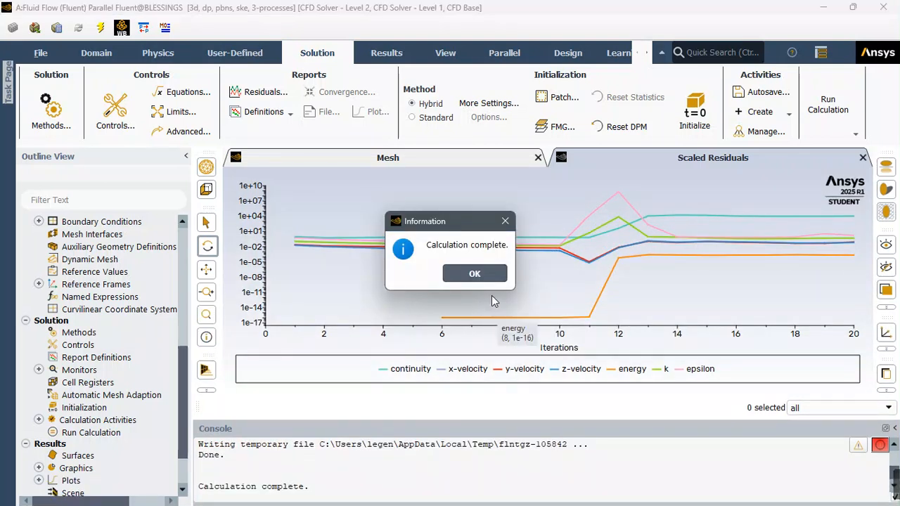
{"action": "left_click", "coordinate": [474, 274]}
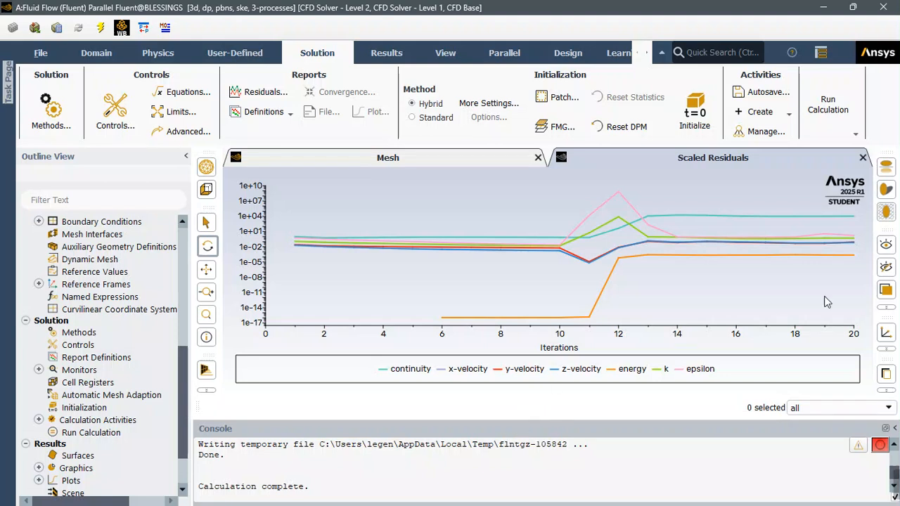
Try the calculation again with 100 iterations, using the settings changes for the current calculation only, and dismiss the notices
{"action": "left_click", "coordinate": [856, 136]}
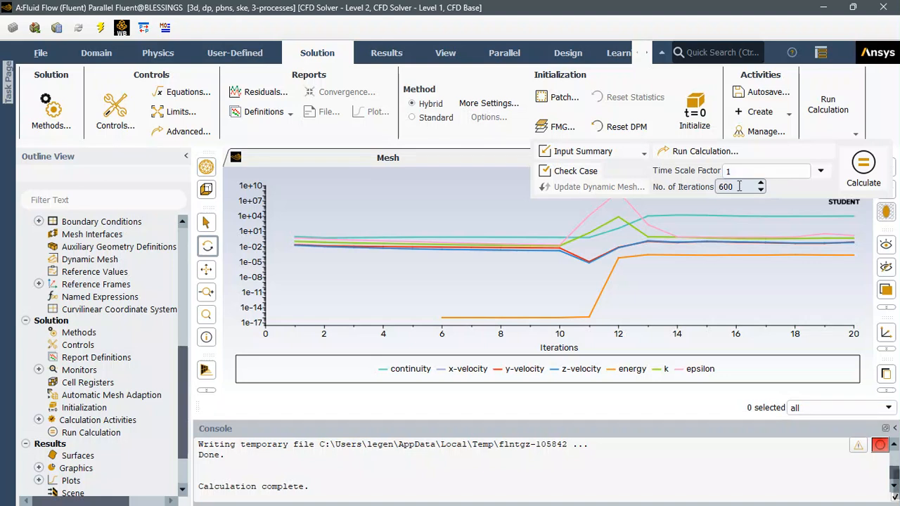
{"action": "left_click_drag", "start_coordinate": [739, 187], "coordinate": [713, 193]}
{"action": "type", "text": "100"}
{"action": "left_click", "coordinate": [863, 165]}
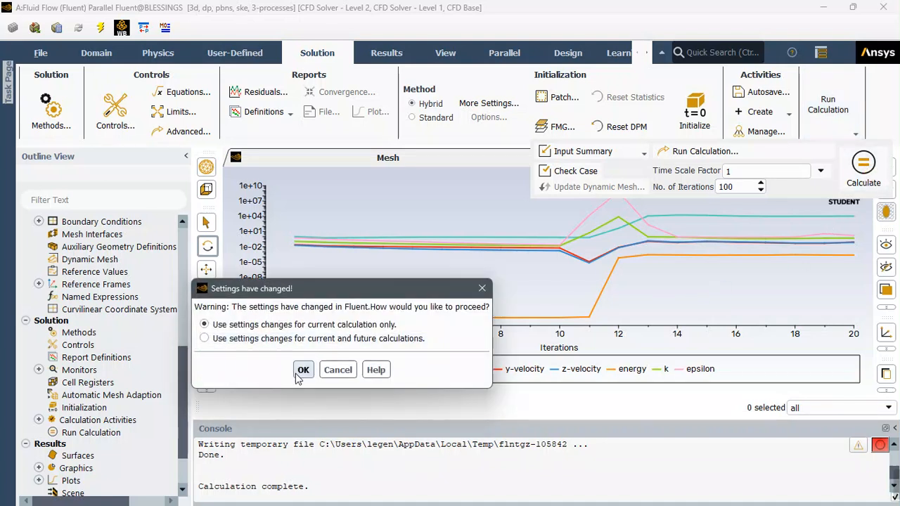
{"action": "left_click", "coordinate": [298, 374]}
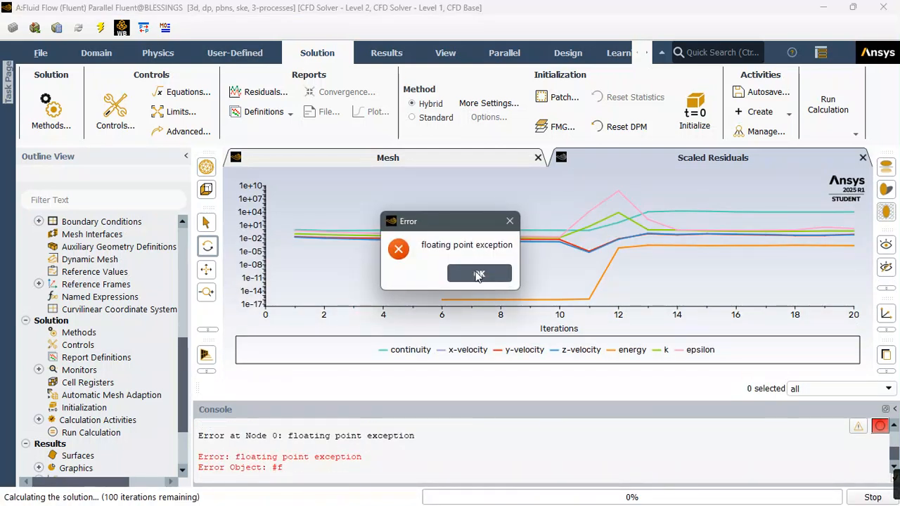
{"action": "left_click", "coordinate": [513, 221]}
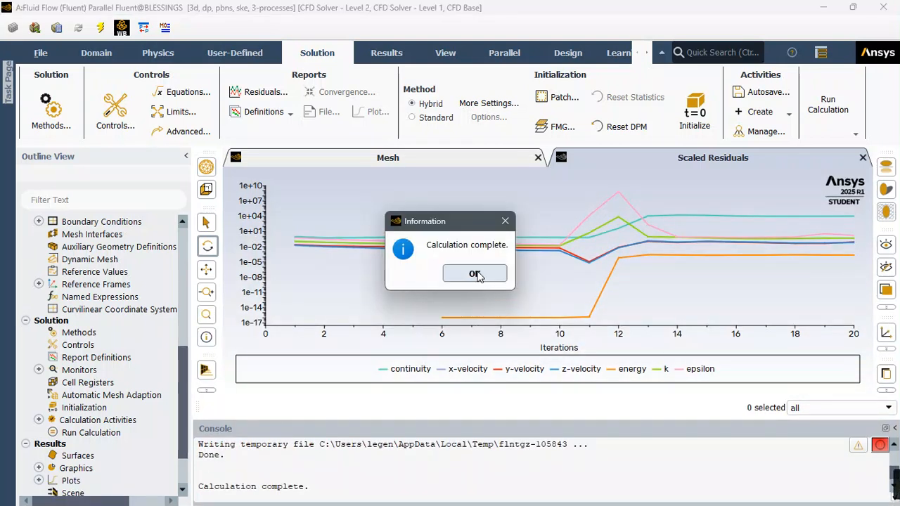
{"action": "left_click", "coordinate": [475, 275]}
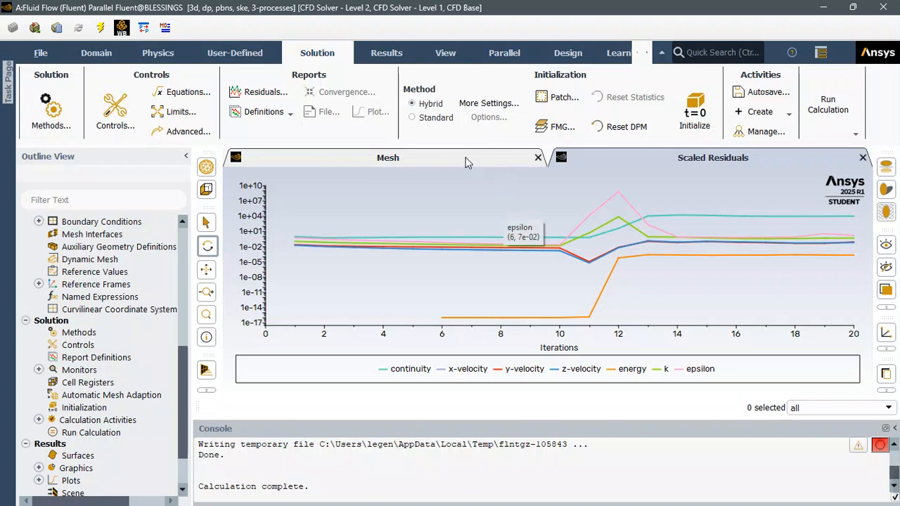
Return to the mesh display and look over the available results entries, plotting commands and animation options
{"action": "left_click", "coordinate": [465, 162]}
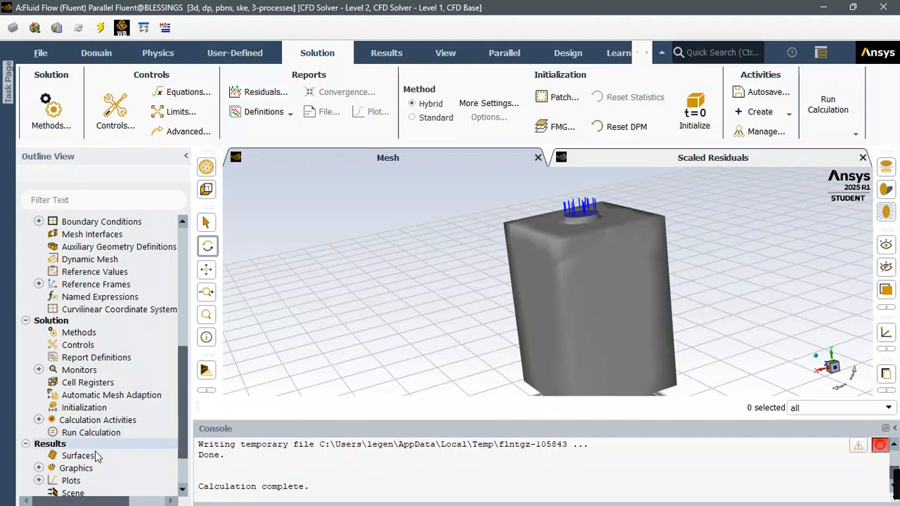
{"action": "scroll", "coordinate": [93, 460], "scroll_direction": "down", "scroll_amount": 2}
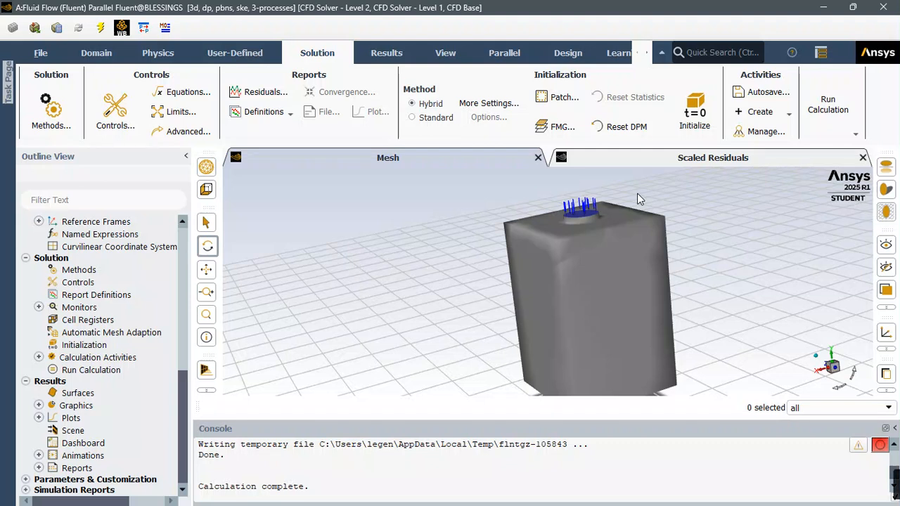
{"action": "left_click", "coordinate": [387, 54]}
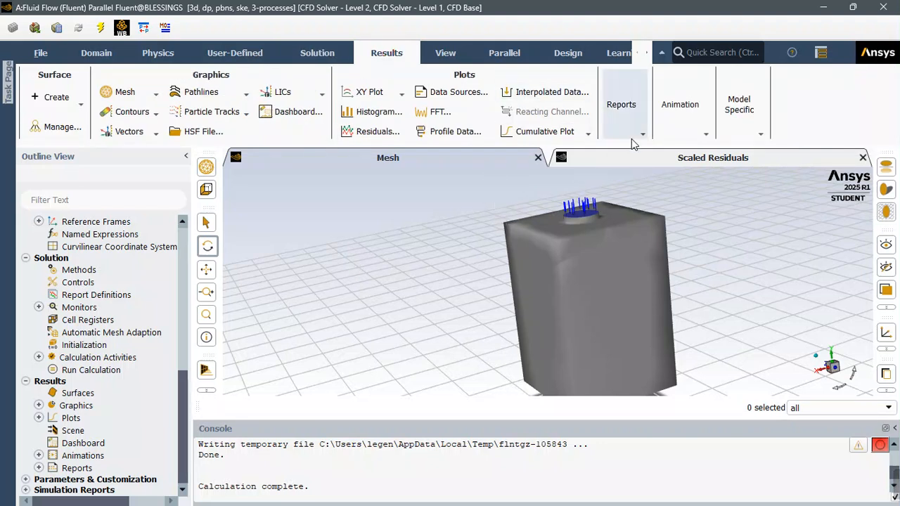
{"action": "left_click", "coordinate": [704, 133]}
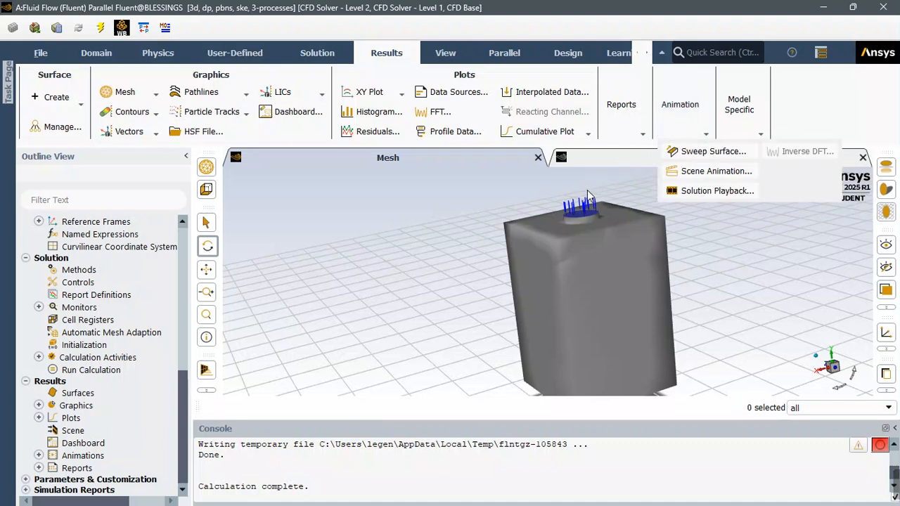
Change the viscous model to k-omega (2 eqn) with the Standard k-omega variant
{"action": "left_click", "coordinate": [327, 56]}
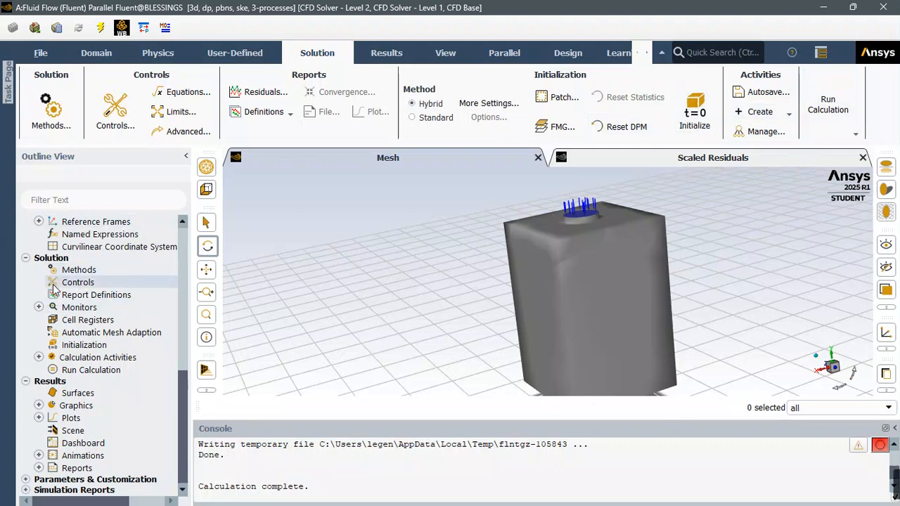
{"action": "scroll", "coordinate": [92, 413], "scroll_direction": "up", "scroll_amount": 10}
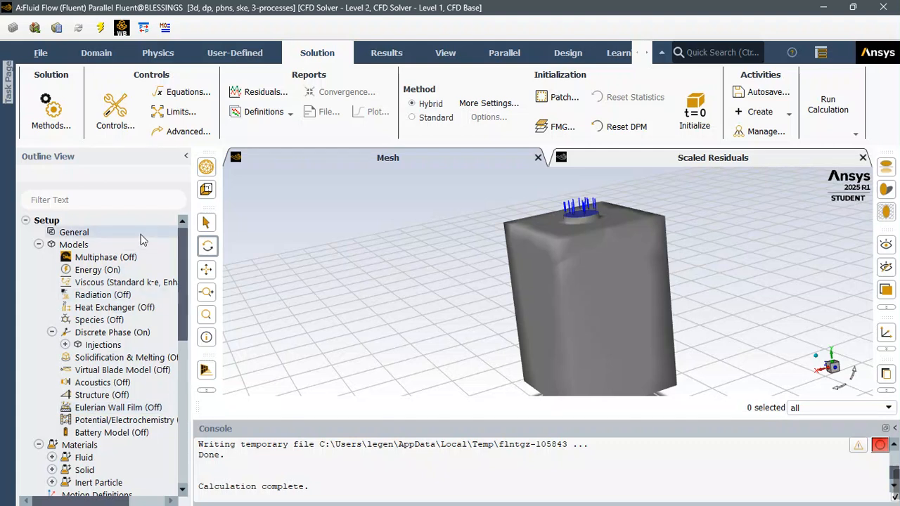
{"action": "double_click", "coordinate": [156, 282]}
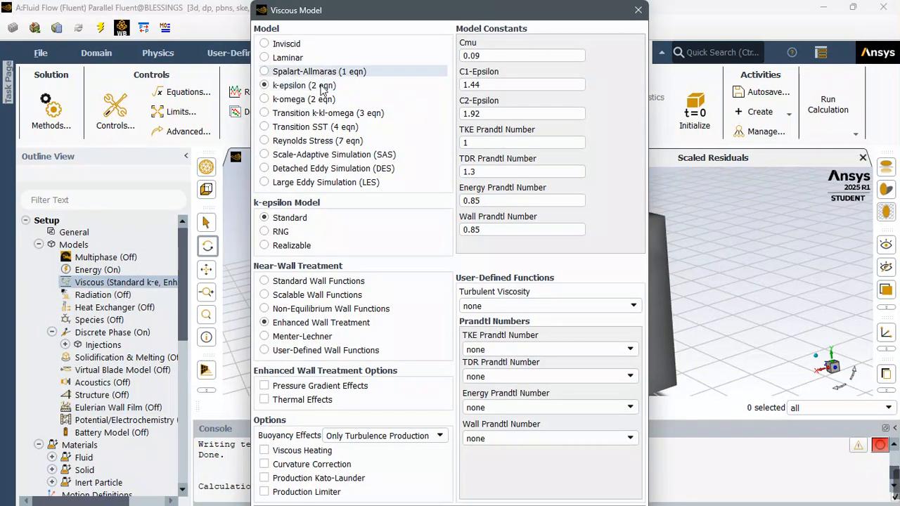
{"action": "left_click", "coordinate": [320, 99]}
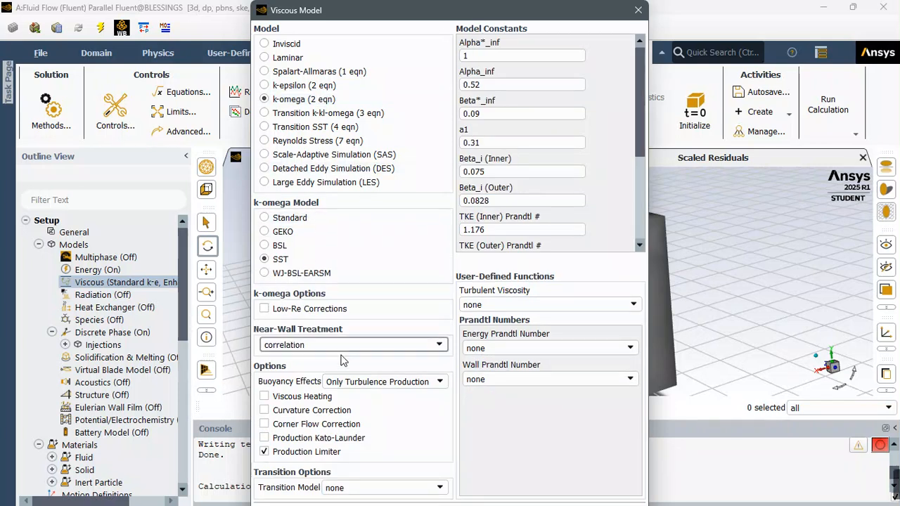
{"action": "left_click", "coordinate": [292, 223]}
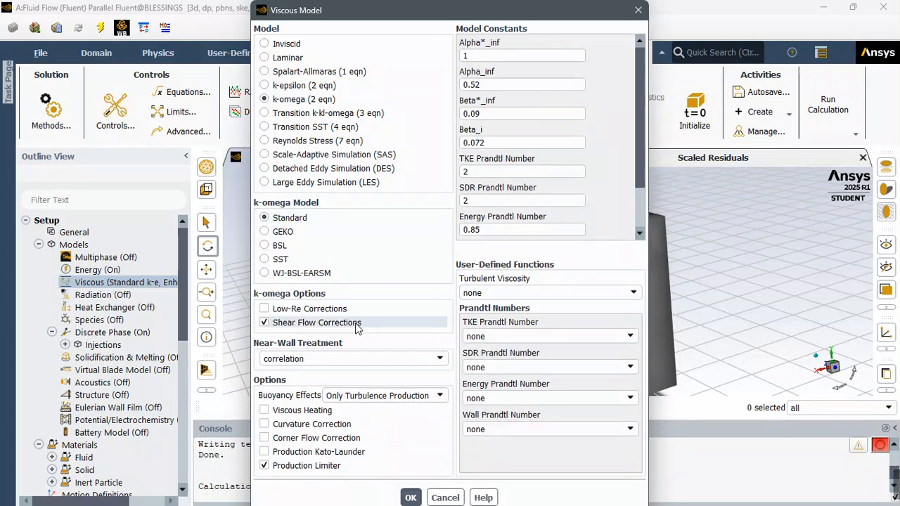
{"action": "left_click", "coordinate": [407, 497]}
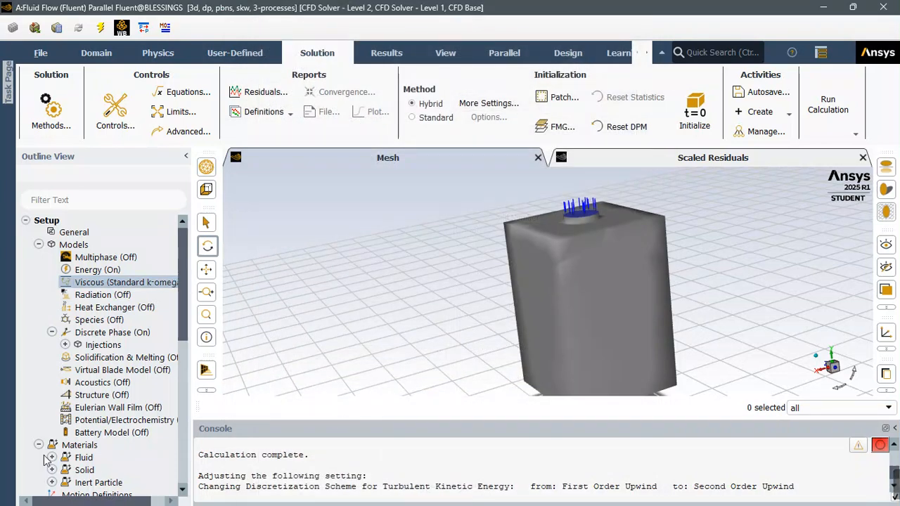
Reinitialize the solution with the hybrid method, discarding the unsaved solution data
{"action": "scroll", "coordinate": [108, 320], "scroll_direction": "down", "scroll_amount": 4}
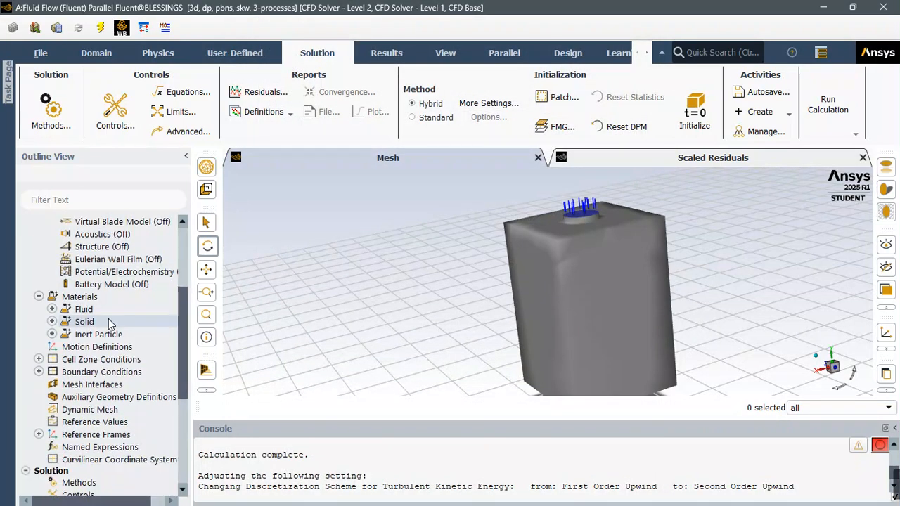
{"action": "scroll", "coordinate": [108, 322], "scroll_direction": "down", "scroll_amount": 1}
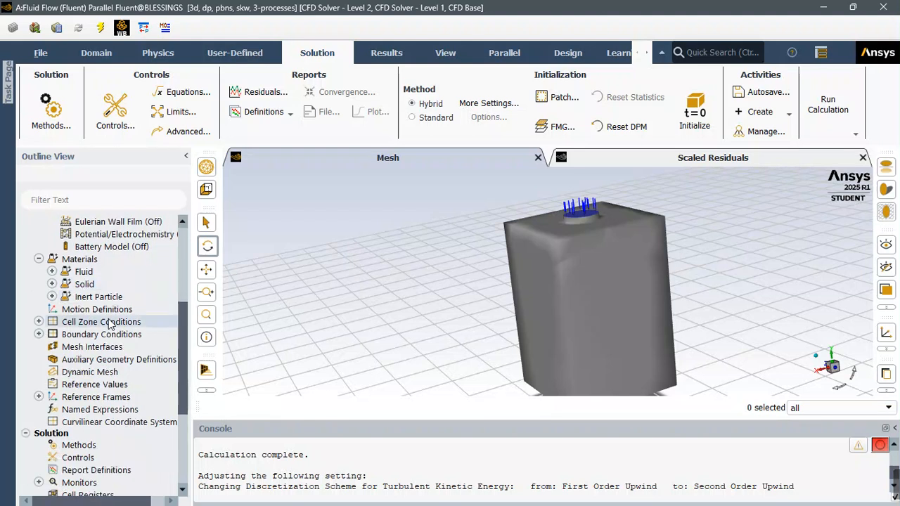
{"action": "scroll", "coordinate": [108, 322], "scroll_direction": "down", "scroll_amount": 5}
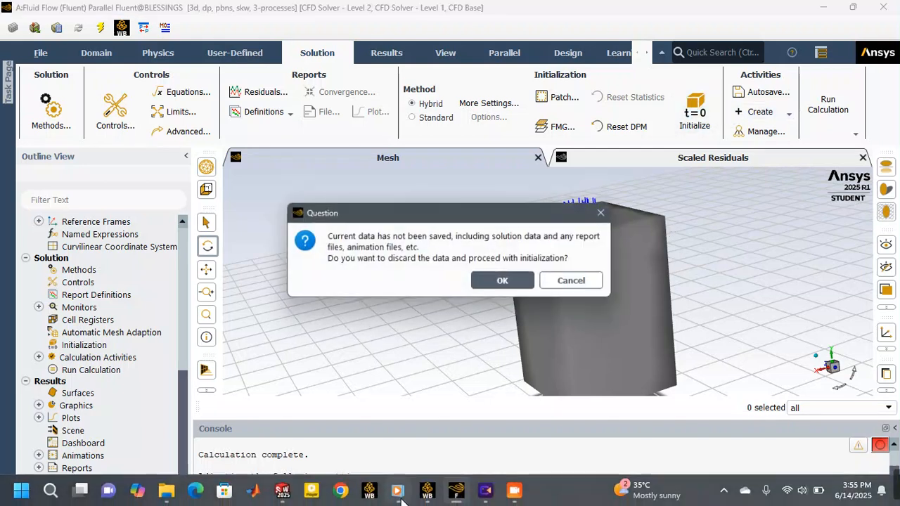
{"action": "left_click", "coordinate": [510, 276]}
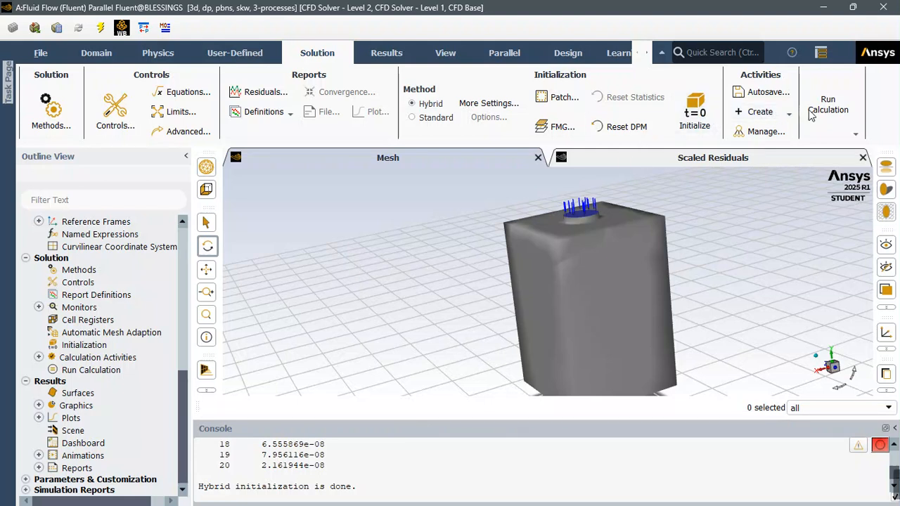
Try running the calculation with the new turbulence model for 100 iterations and dismiss the resulting notices
{"action": "left_click", "coordinate": [856, 135]}
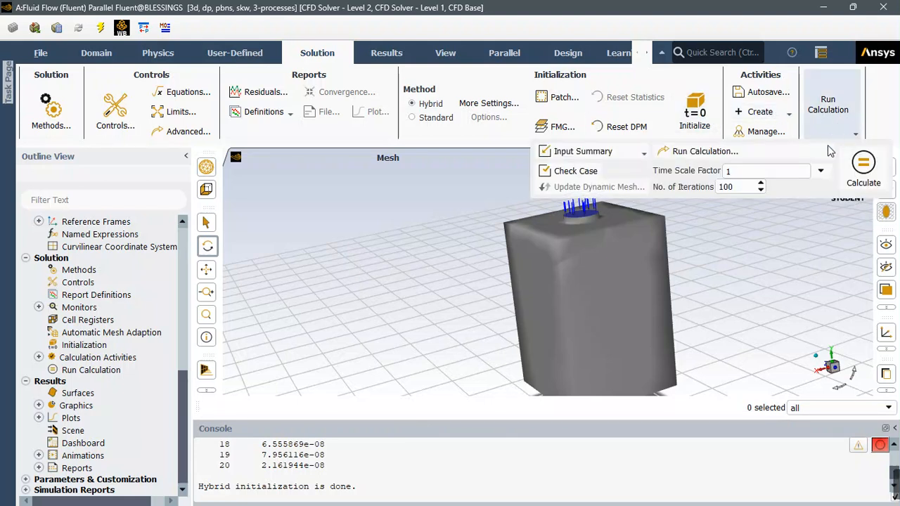
{"action": "left_click", "coordinate": [865, 164]}
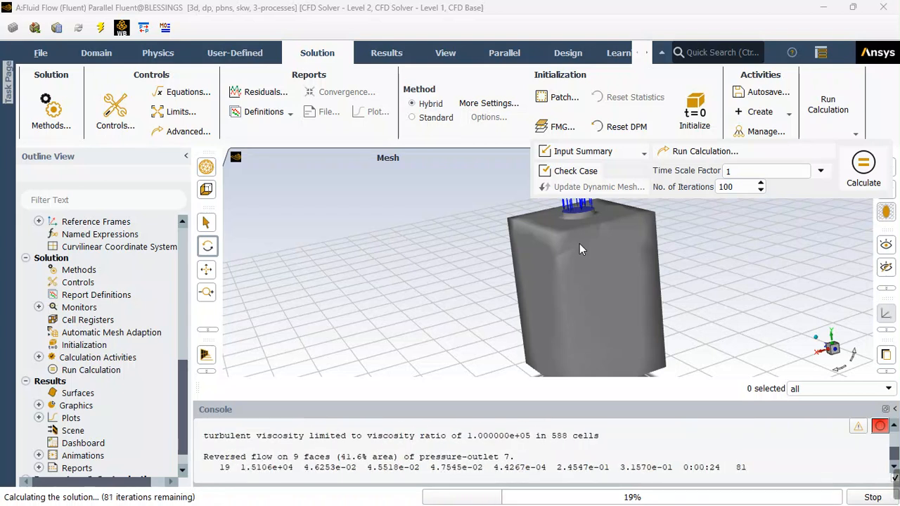
{"action": "left_click", "coordinate": [618, 501]}
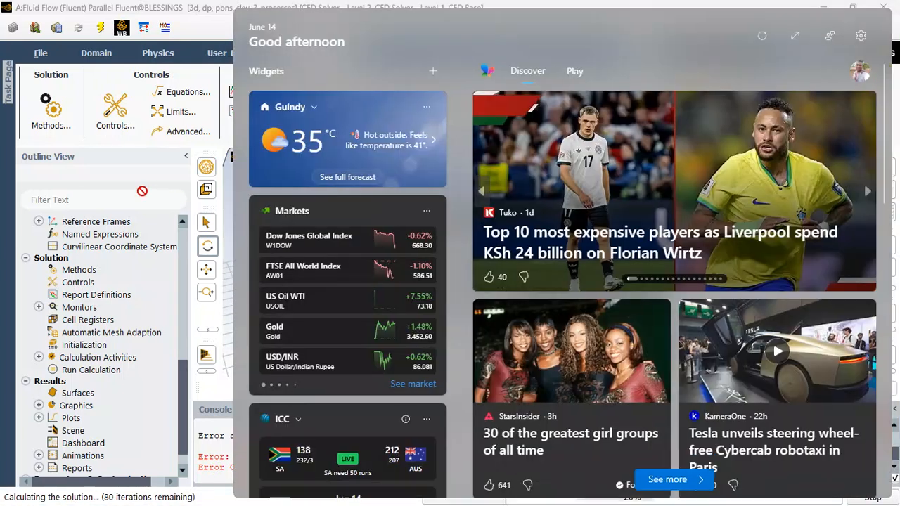
{"action": "left_click", "coordinate": [142, 190]}
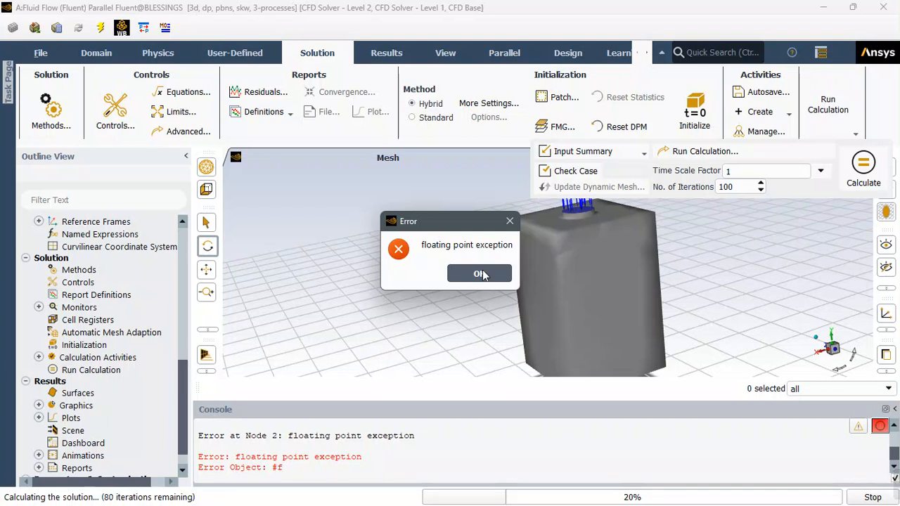
{"action": "left_click", "coordinate": [510, 223]}
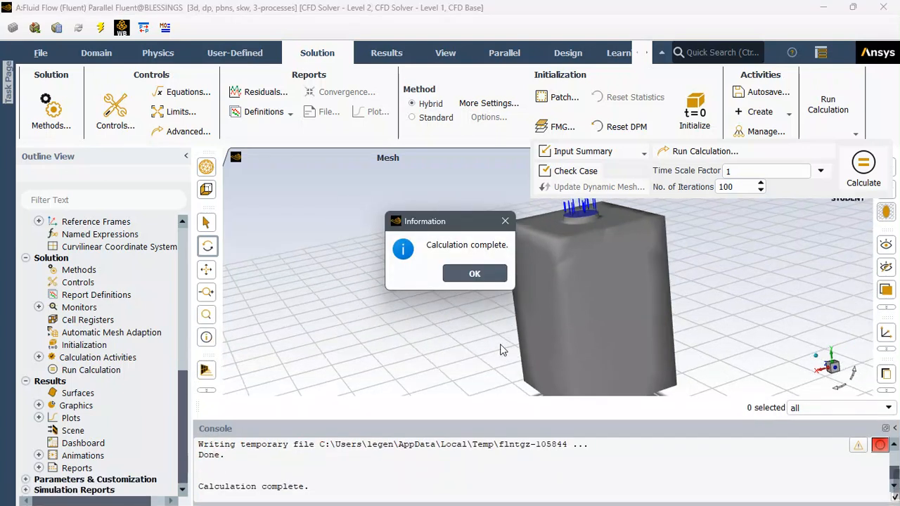
{"action": "left_click", "coordinate": [473, 279]}
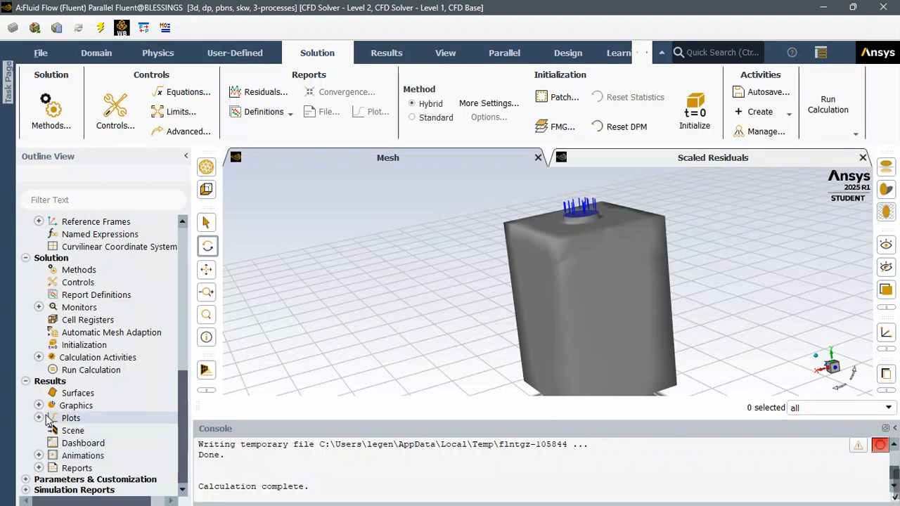
Start a new contour definition from the results graphics and set its variable to velocity magnitude
{"action": "scroll", "coordinate": [635, 320], "scroll_direction": "up", "scroll_amount": 2}
{"action": "scroll", "coordinate": [635, 320], "scroll_direction": "down", "scroll_amount": 4}
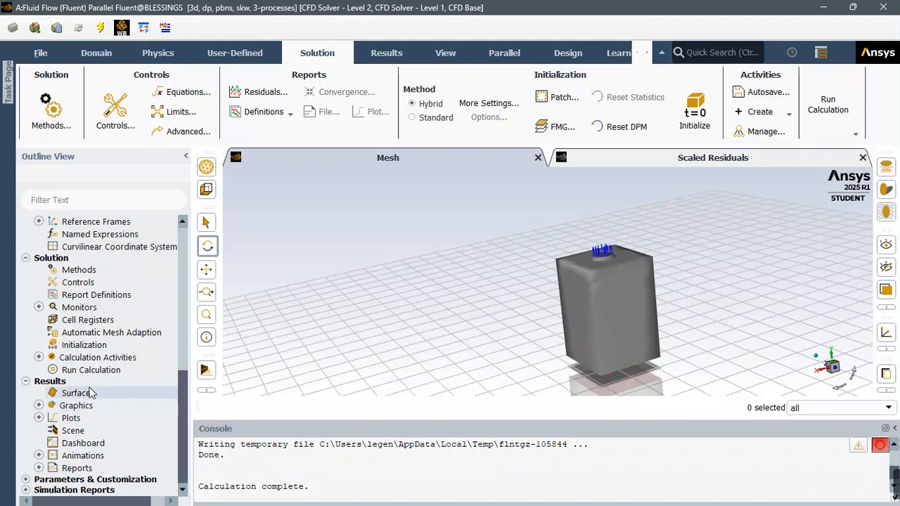
{"action": "left_click", "coordinate": [39, 406]}
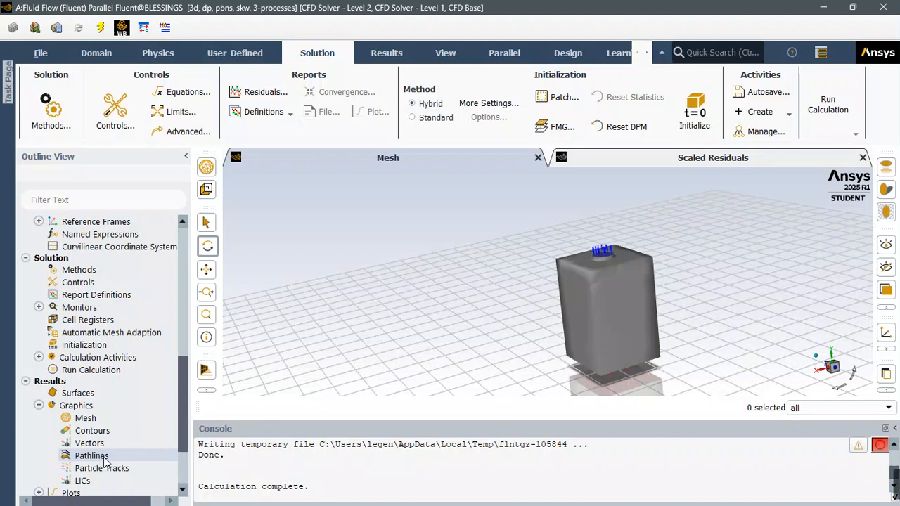
{"action": "scroll", "coordinate": [104, 461], "scroll_direction": "down", "scroll_amount": 1}
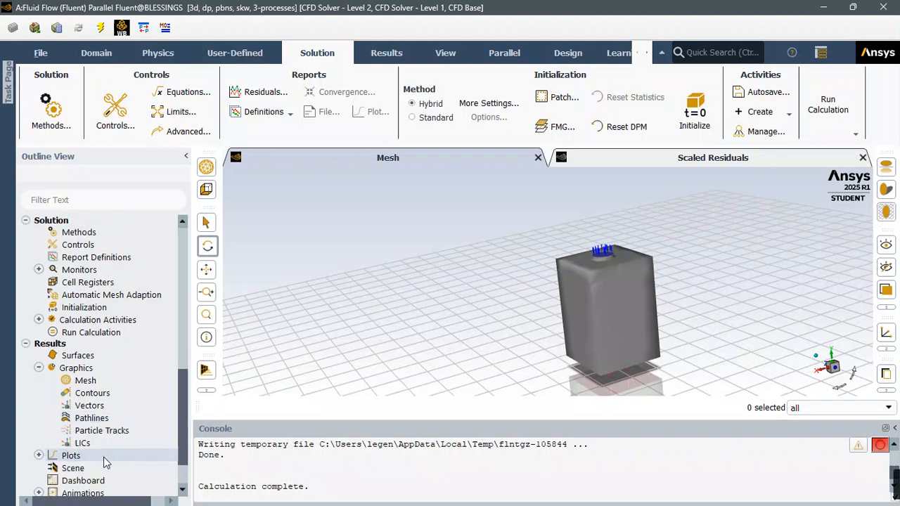
{"action": "double_click", "coordinate": [142, 395]}
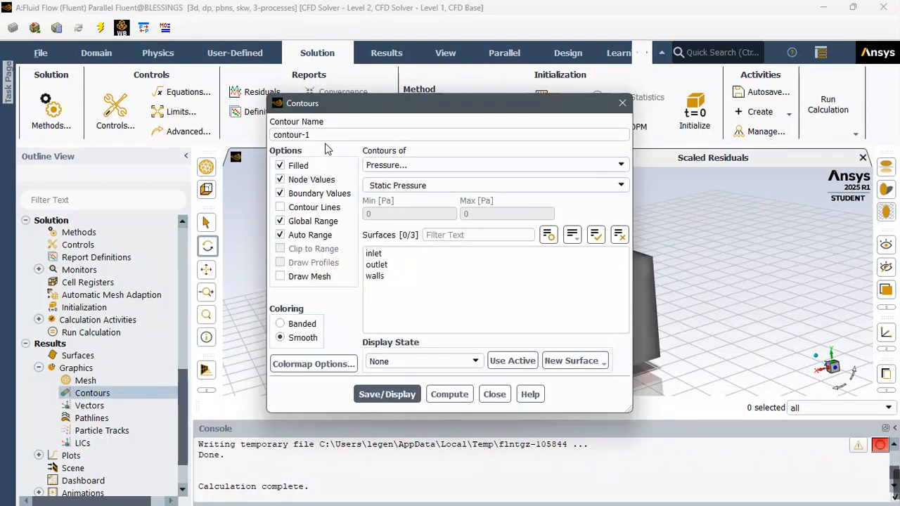
{"action": "left_click_drag", "start_coordinate": [498, 108], "coordinate": [312, 91]}
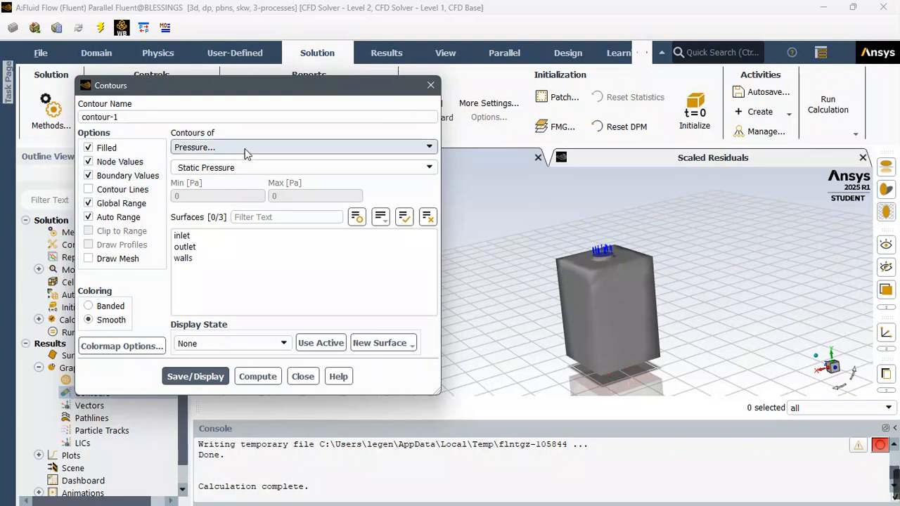
{"action": "left_click", "coordinate": [288, 149]}
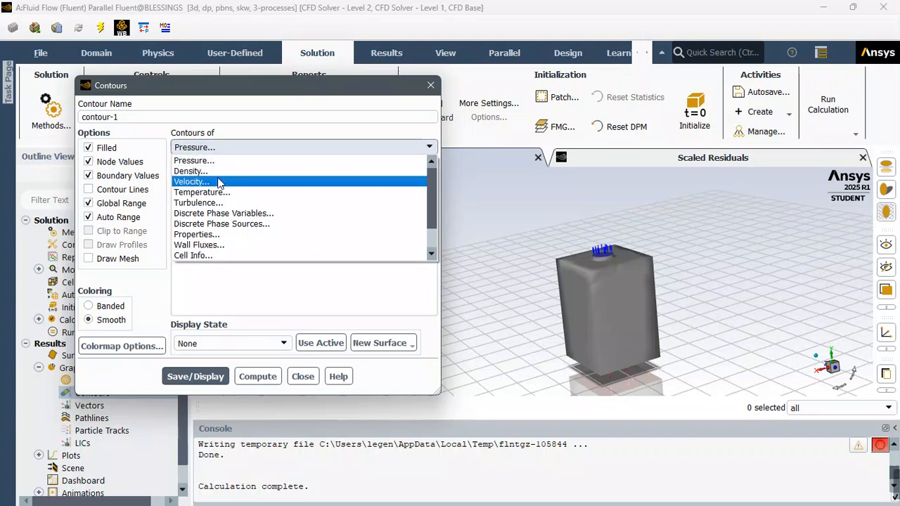
{"action": "left_click", "coordinate": [219, 182]}
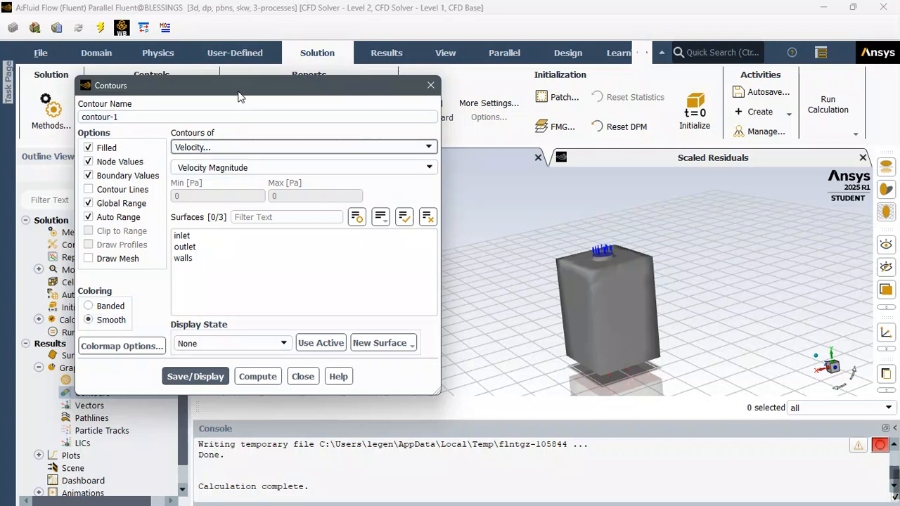
{"action": "left_click_drag", "start_coordinate": [233, 89], "coordinate": [428, 84]}
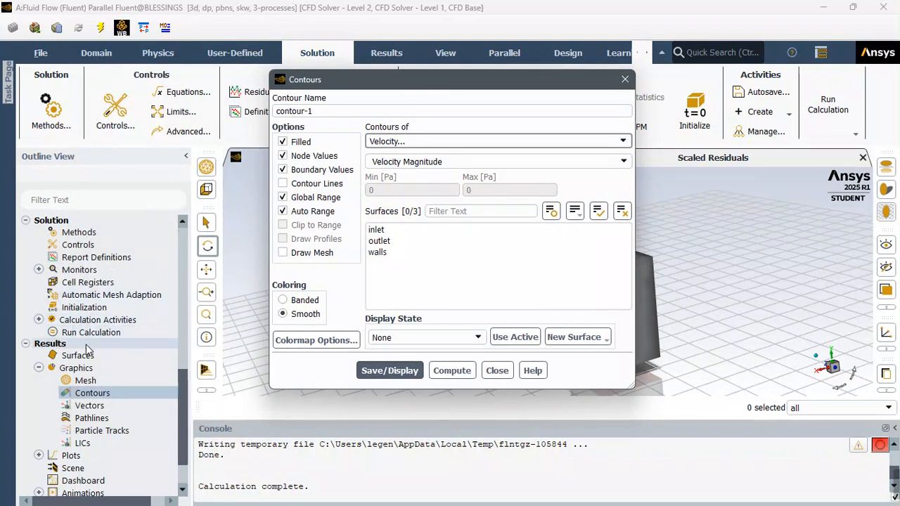
{"action": "left_click", "coordinate": [158, 53]}
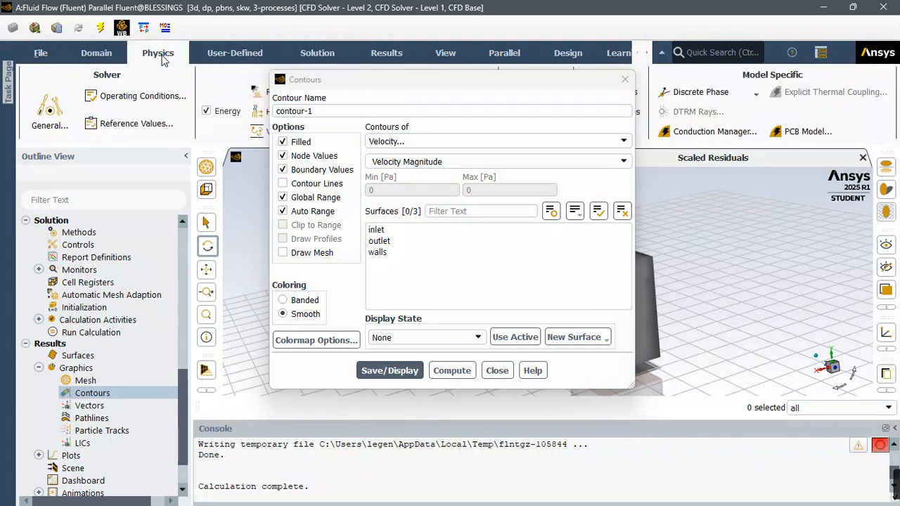
{"action": "left_click", "coordinate": [200, 56]}
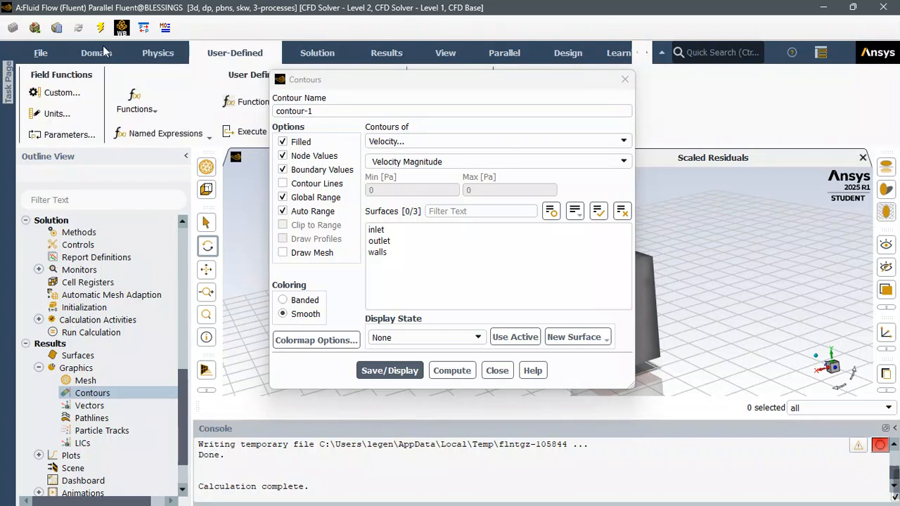
{"action": "left_click", "coordinate": [103, 53]}
{"action": "left_click", "coordinate": [248, 55]}
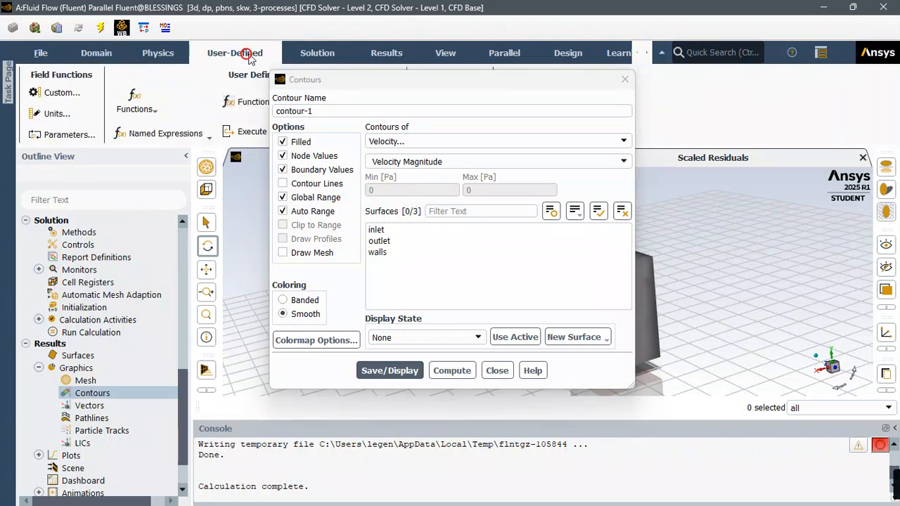
{"action": "left_click", "coordinate": [304, 56]}
{"action": "left_click_drag", "start_coordinate": [332, 85], "coordinate": [268, 99]}
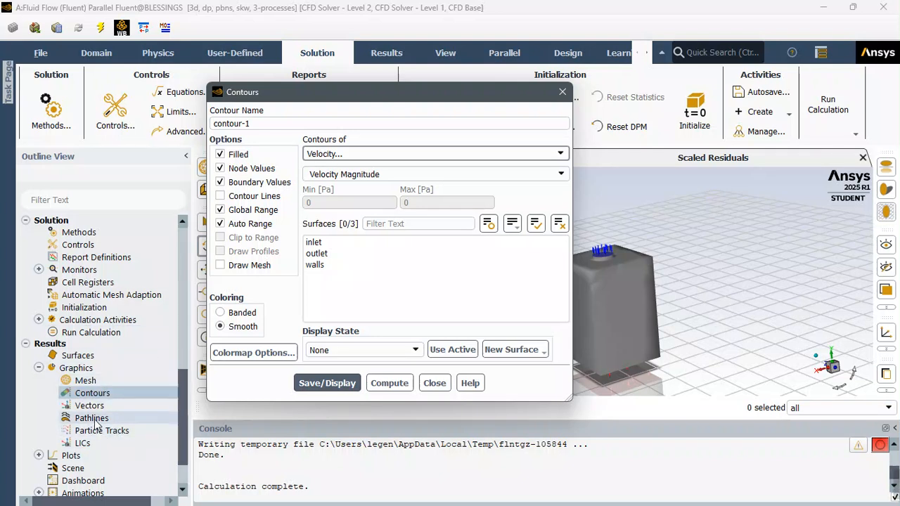
{"action": "left_click_drag", "start_coordinate": [320, 95], "coordinate": [417, 109]}
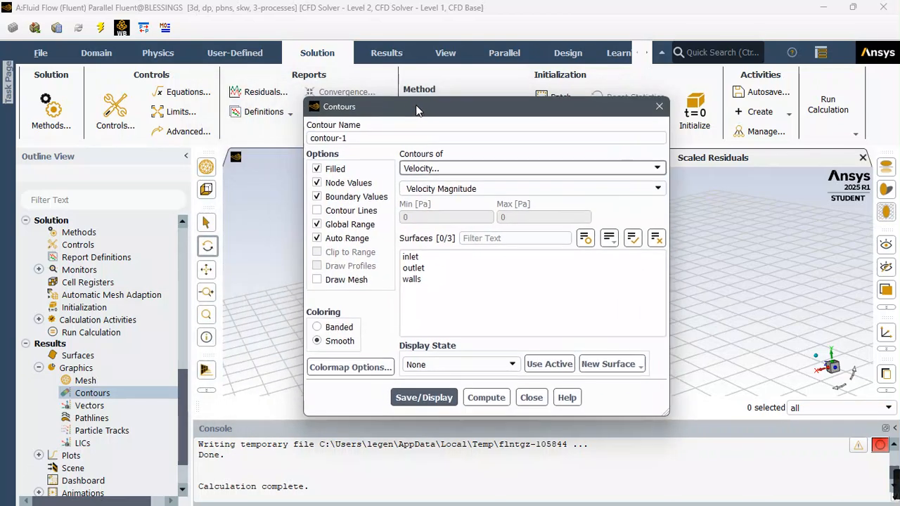
Discard the open contour definition and start a YZ plane surface, shifting it through the tank to about X = 0.0244 m
{"action": "left_click", "coordinate": [406, 54]}
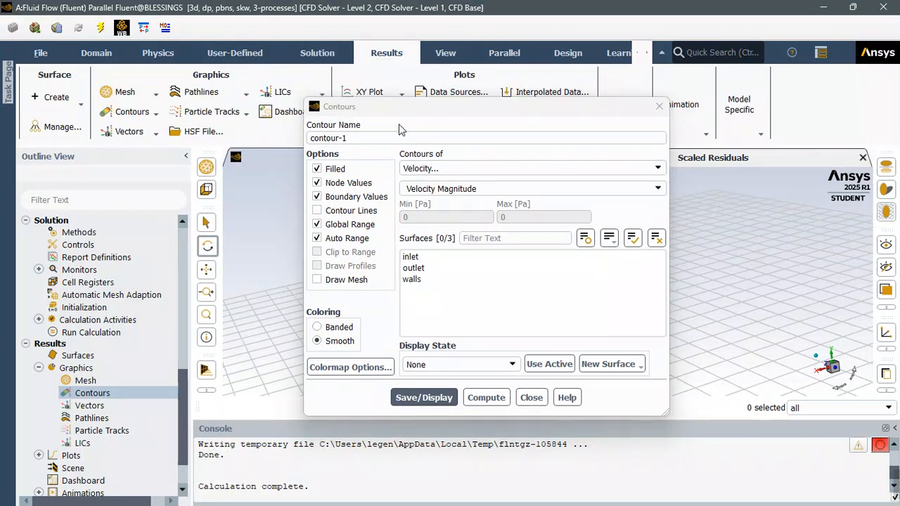
{"action": "left_click_drag", "start_coordinate": [400, 109], "coordinate": [433, 143]}
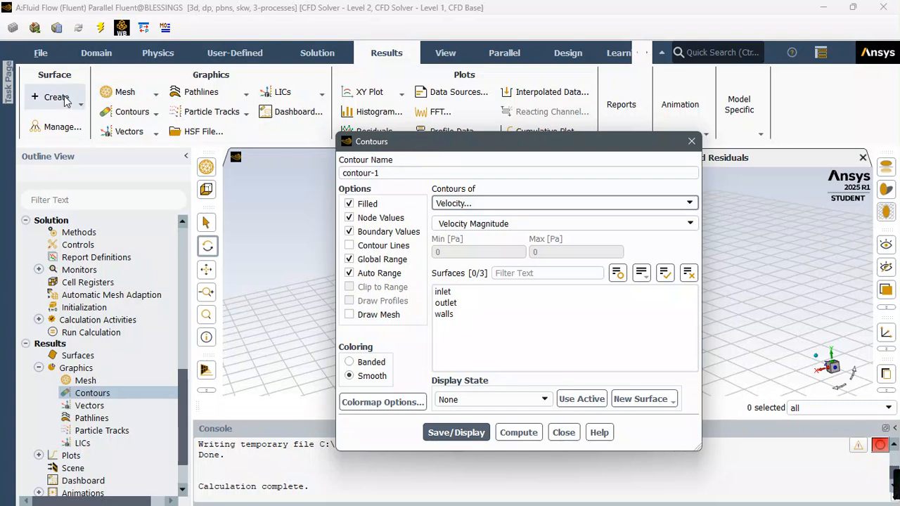
{"action": "left_click", "coordinate": [81, 109]}
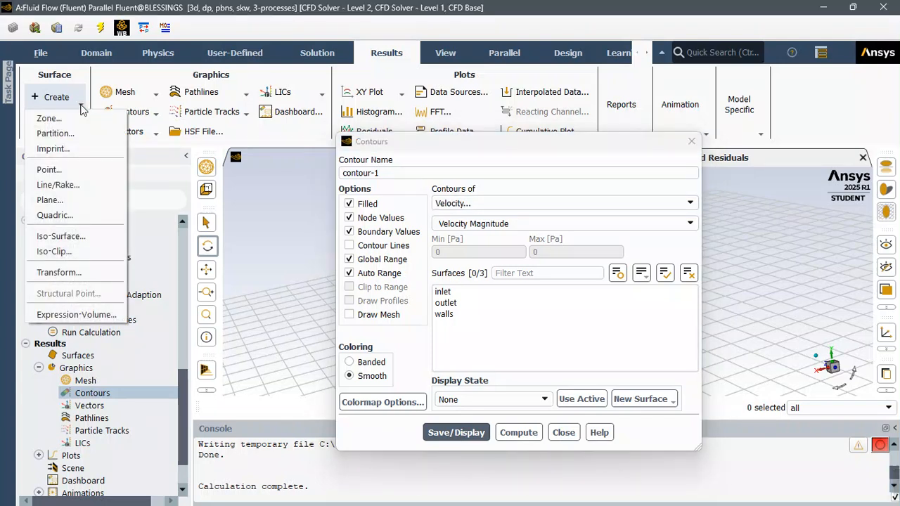
{"action": "left_click", "coordinate": [56, 199]}
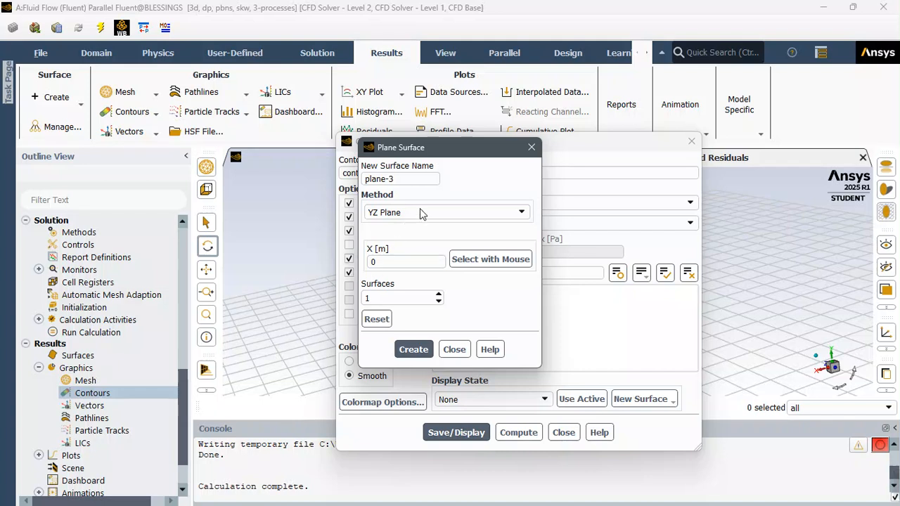
{"action": "left_click_drag", "start_coordinate": [437, 153], "coordinate": [292, 132]}
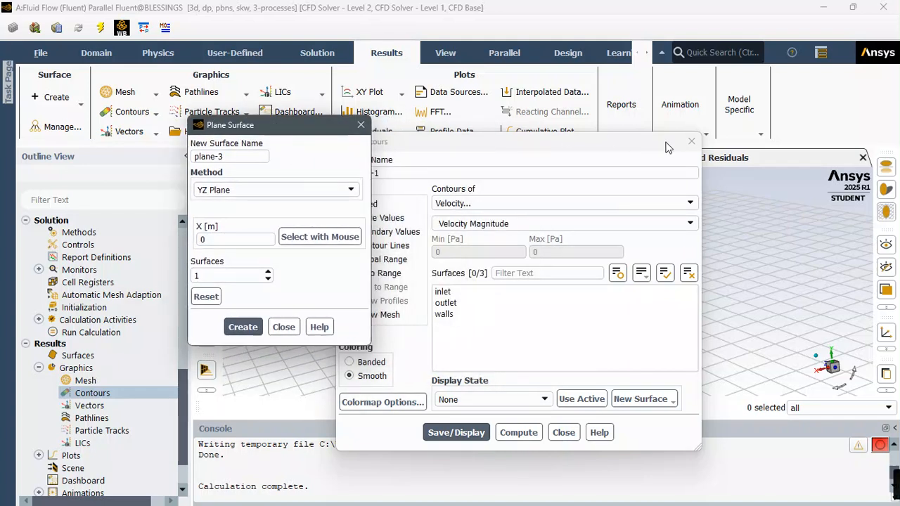
{"action": "left_click", "coordinate": [690, 144]}
{"action": "left_click", "coordinate": [690, 144]}
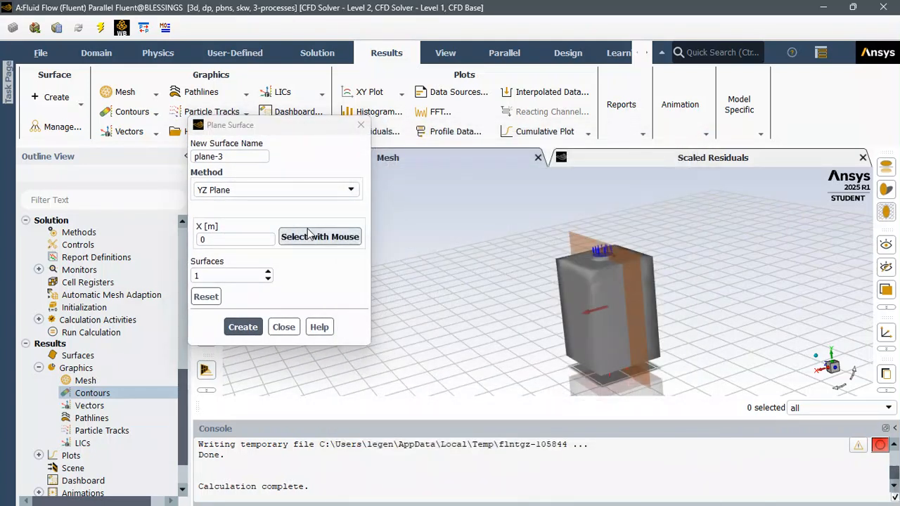
{"action": "left_click_drag", "start_coordinate": [607, 318], "coordinate": [587, 310]}
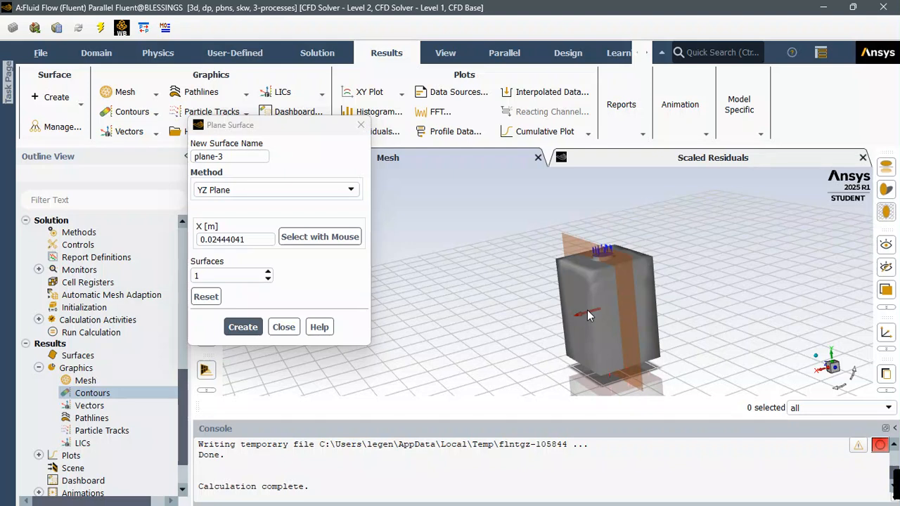
Try the ZX Plane method for the new plane surface
{"action": "left_click", "coordinate": [291, 188]}
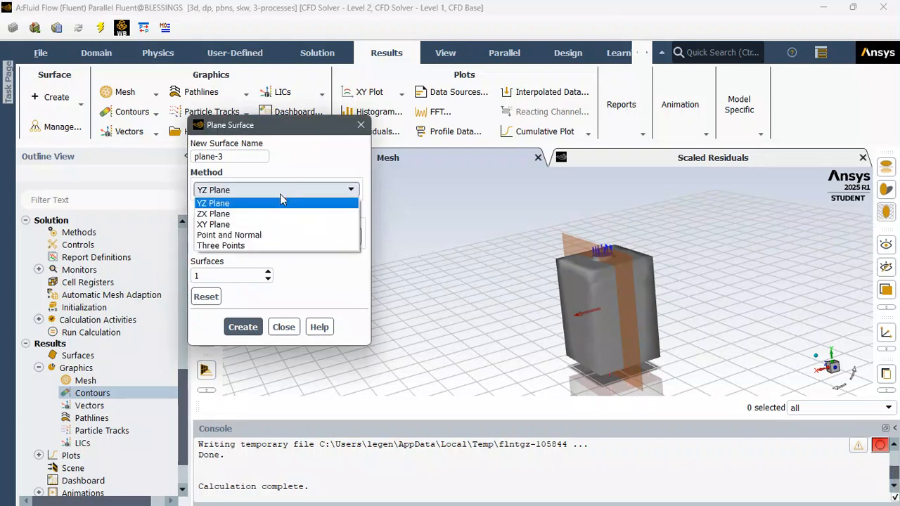
{"action": "left_click", "coordinate": [238, 213]}
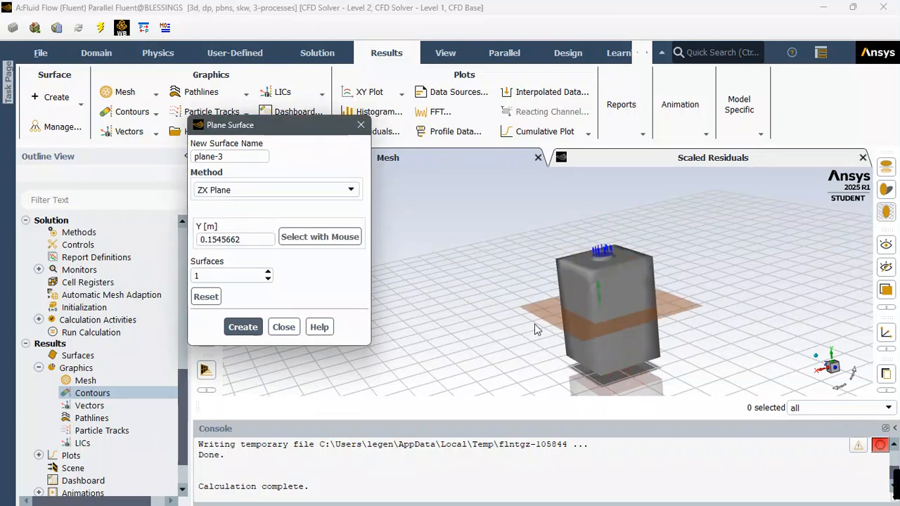
{"action": "mouse_move", "coordinate": [564, 330]}
{"action": "left_mouse_down"}
{"action": "mouse_move", "coordinate": [561, 299]}
{"action": "mouse_move", "coordinate": [570, 328]}
{"action": "left_mouse_up"}
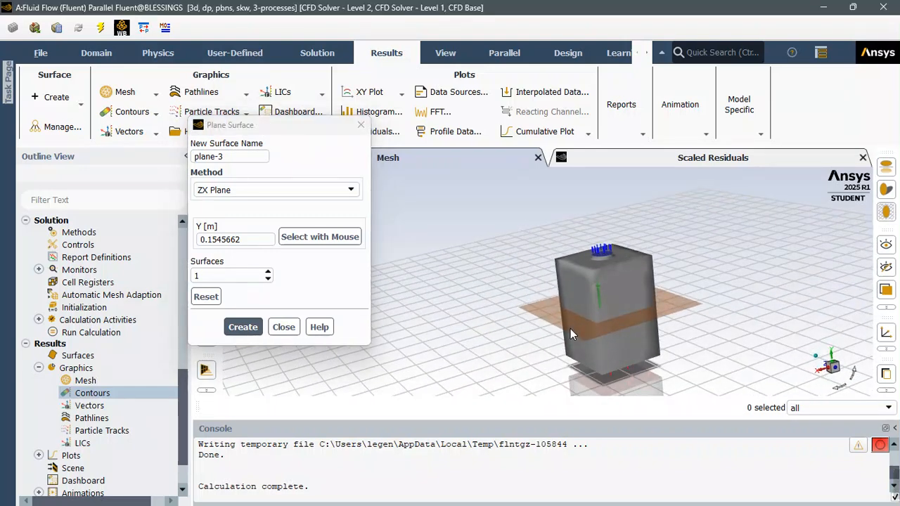
Create the plane surface using the YZ Plane method at X = 0.02444041 m and finish the plane definition
{"action": "left_click", "coordinate": [306, 189]}
{"action": "left_click", "coordinate": [274, 202]}
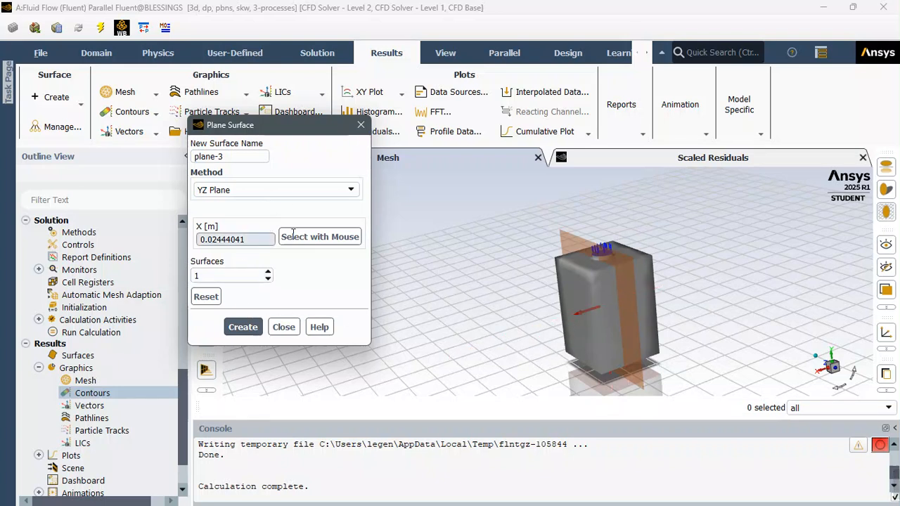
{"action": "left_click", "coordinate": [243, 326]}
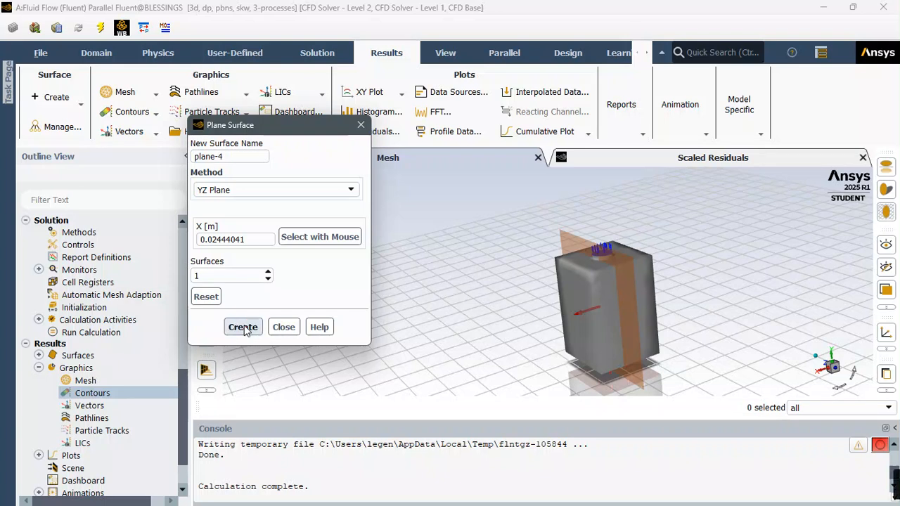
{"action": "left_click", "coordinate": [283, 327]}
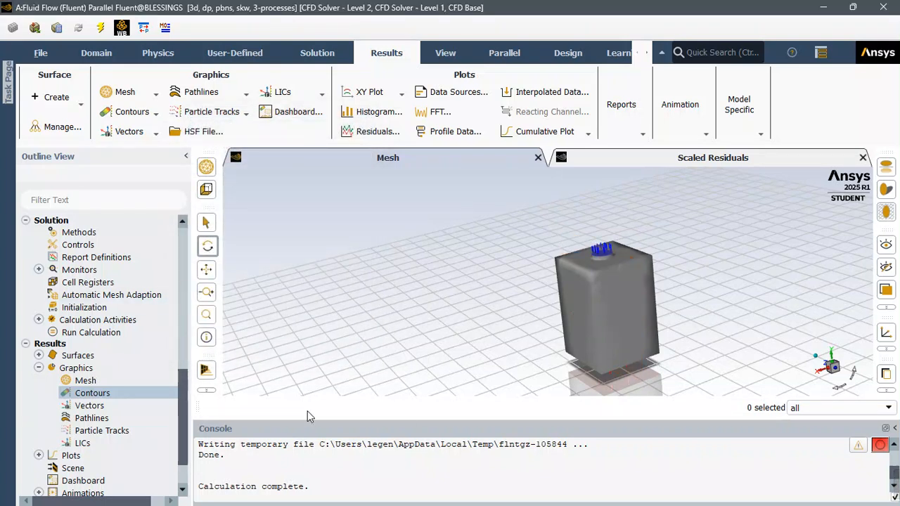
Save and display a filled velocity magnitude contour on plane-3, and inspect the plane face-on in the graphics view
{"action": "left_click", "coordinate": [114, 392]}
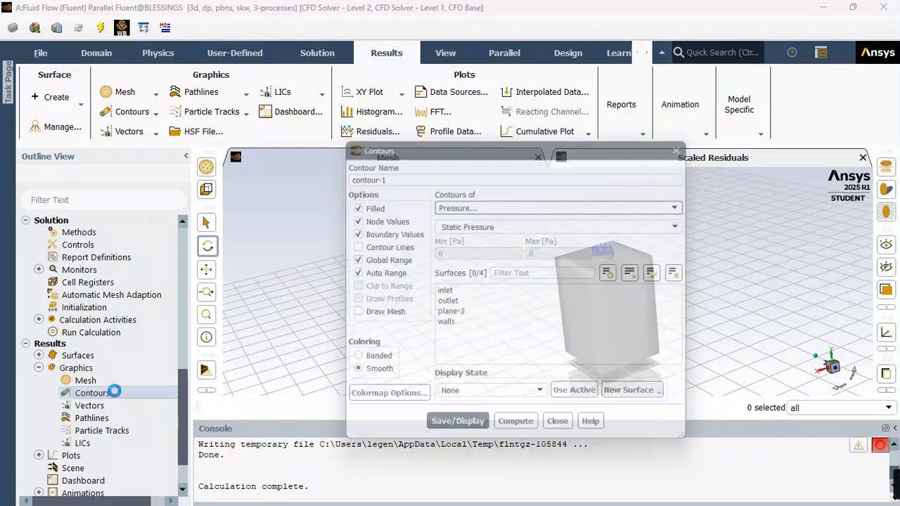
{"action": "left_click_drag", "start_coordinate": [541, 141], "coordinate": [274, 119]}
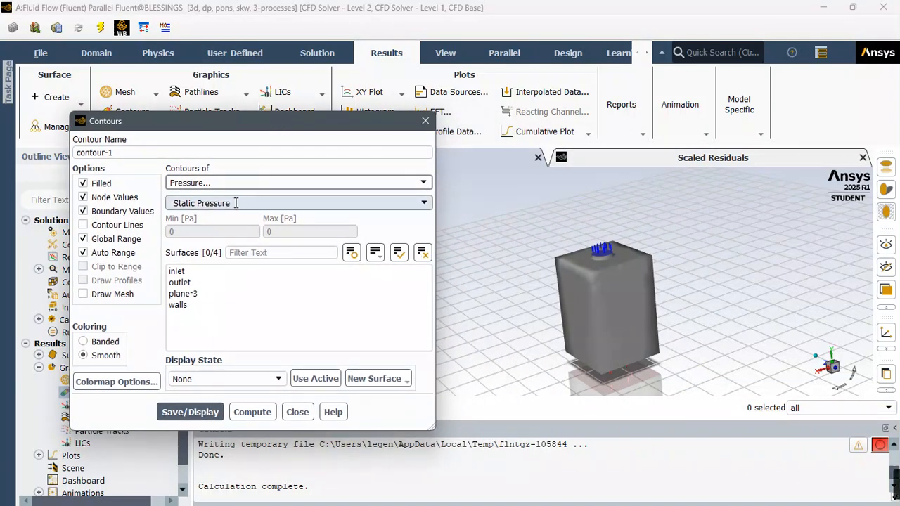
{"action": "left_click", "coordinate": [355, 183]}
{"action": "left_click", "coordinate": [261, 213]}
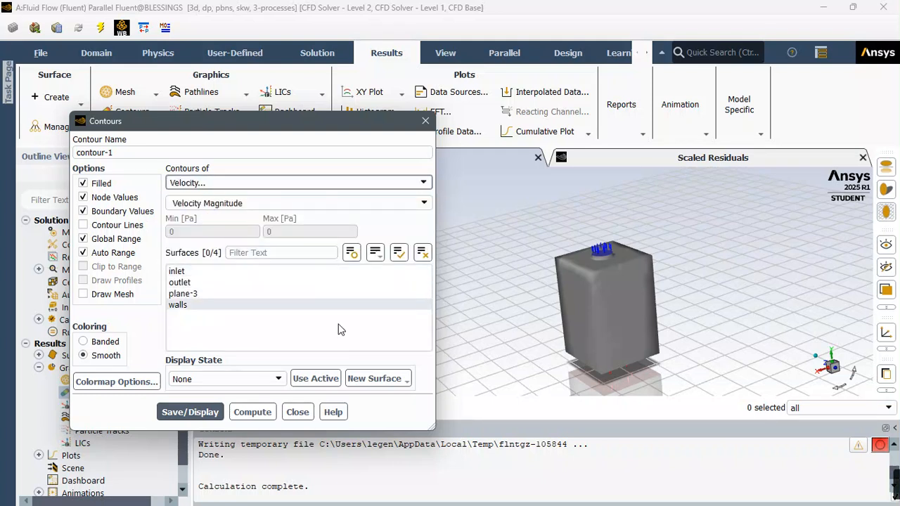
{"action": "left_click", "coordinate": [197, 294]}
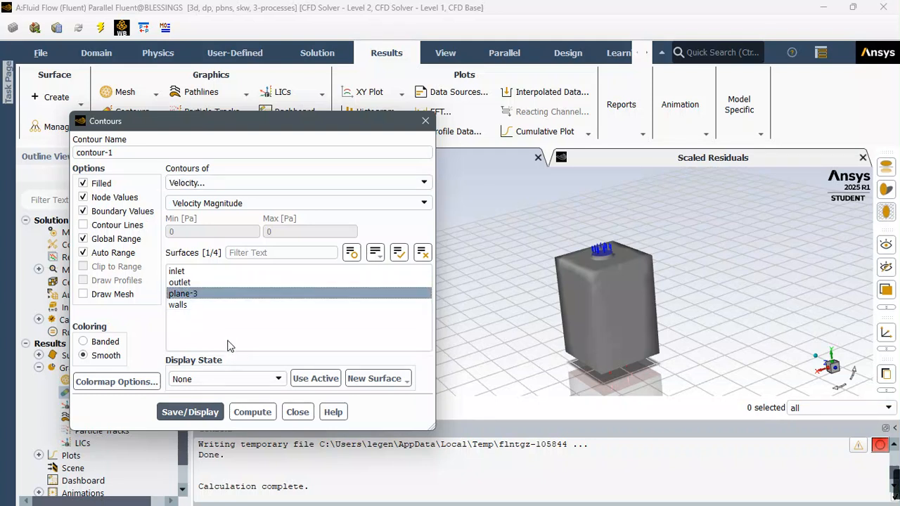
{"action": "left_click", "coordinate": [189, 413]}
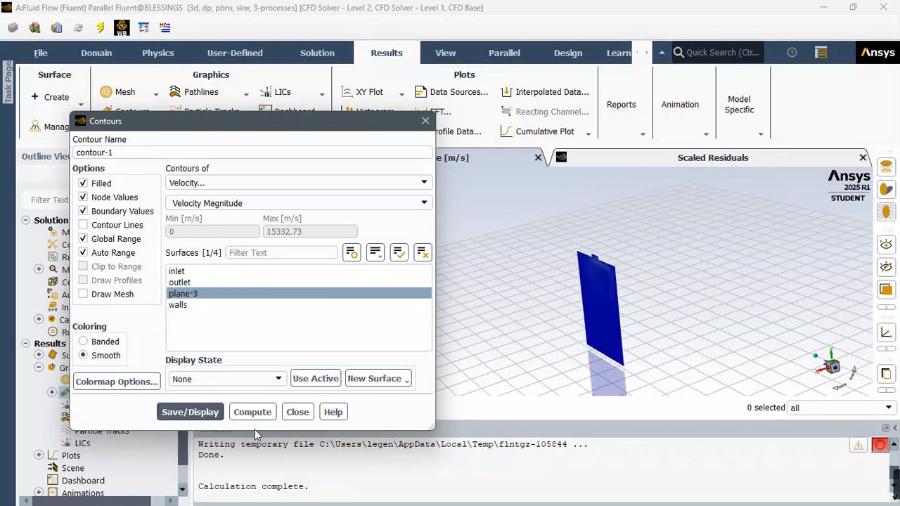
{"action": "left_click", "coordinate": [301, 414]}
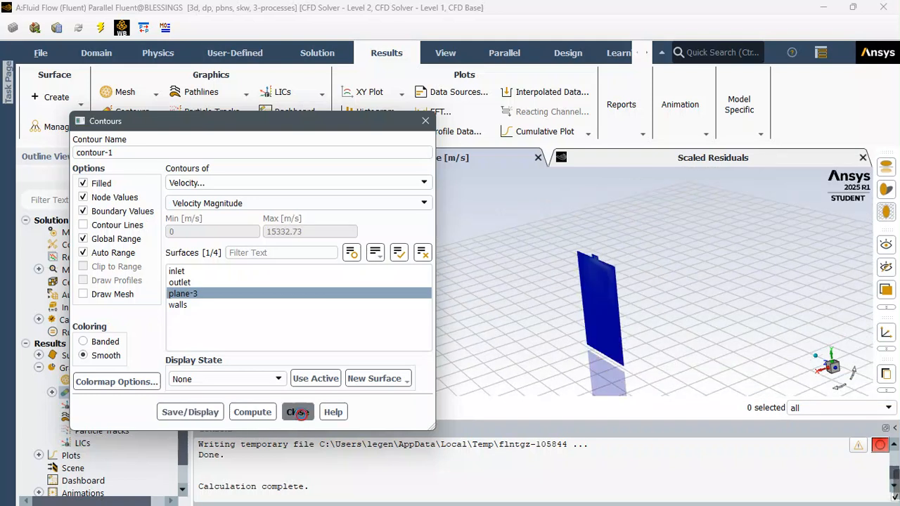
{"action": "left_click_drag", "start_coordinate": [611, 328], "coordinate": [717, 303]}
{"action": "scroll", "coordinate": [240, 250], "scroll_direction": "up", "scroll_amount": 1}
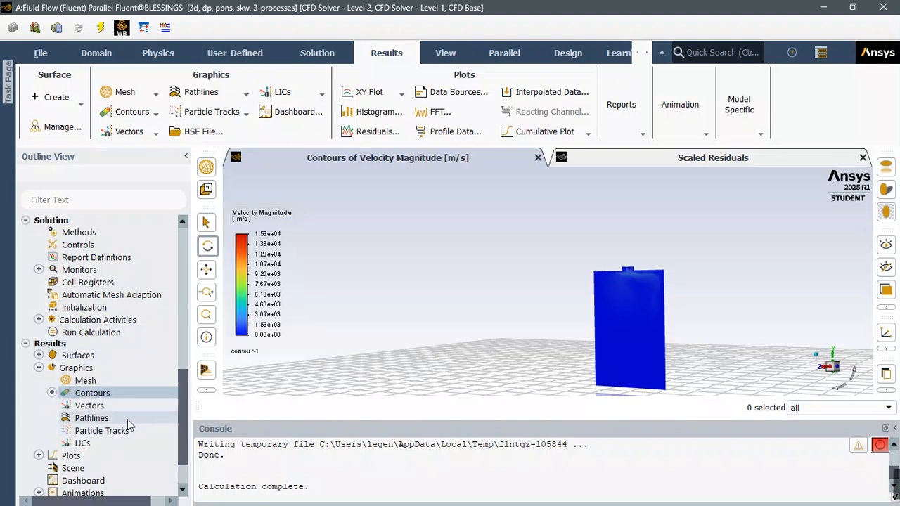
{"action": "scroll", "coordinate": [650, 322], "scroll_direction": "up", "scroll_amount": 3}
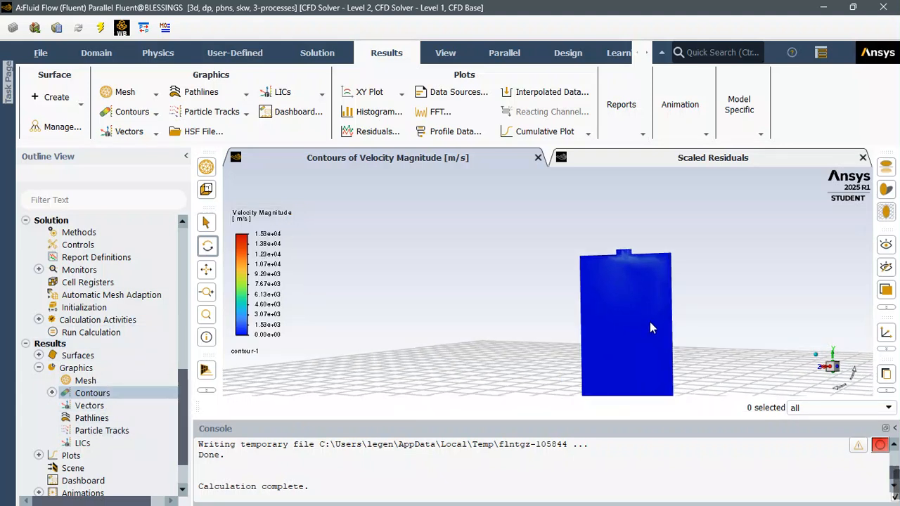
{"action": "scroll", "coordinate": [648, 317], "scroll_direction": "up", "scroll_amount": 3}
{"action": "scroll", "coordinate": [624, 245], "scroll_direction": "down", "scroll_amount": 1}
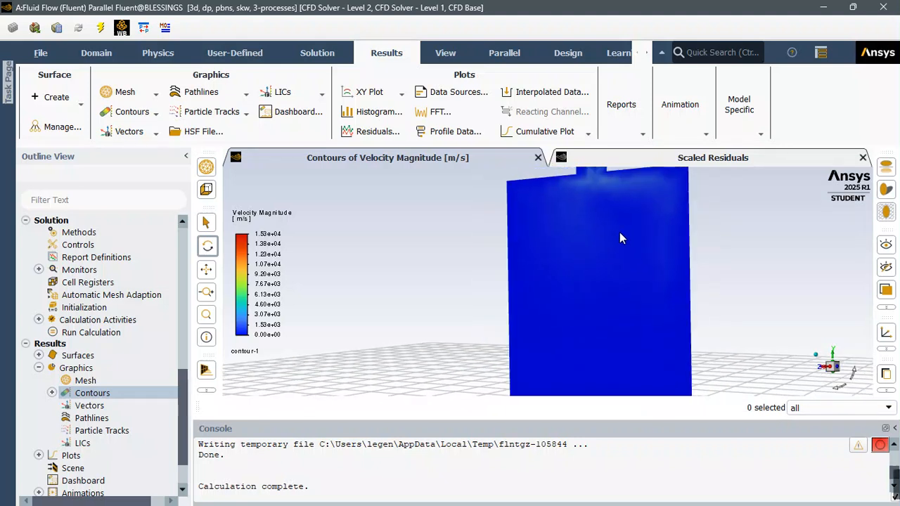
{"action": "double_click", "coordinate": [90, 394]}
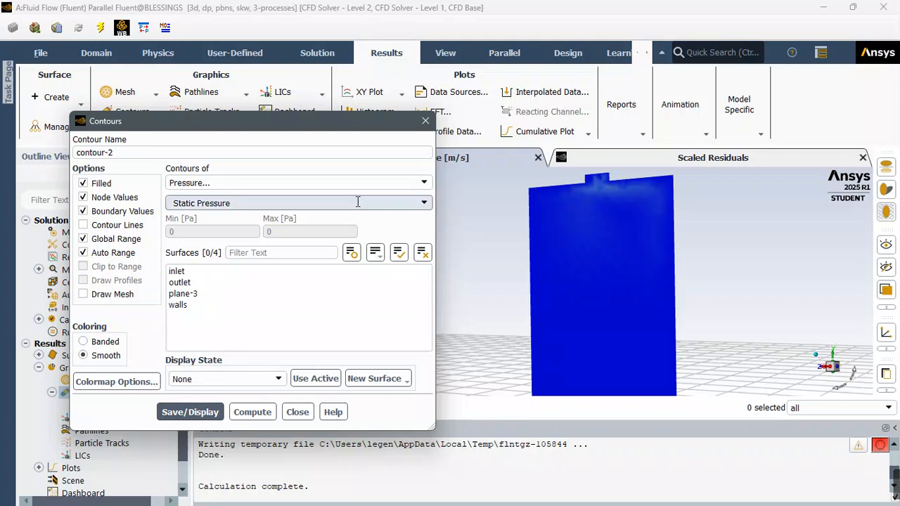
{"action": "left_click", "coordinate": [422, 204]}
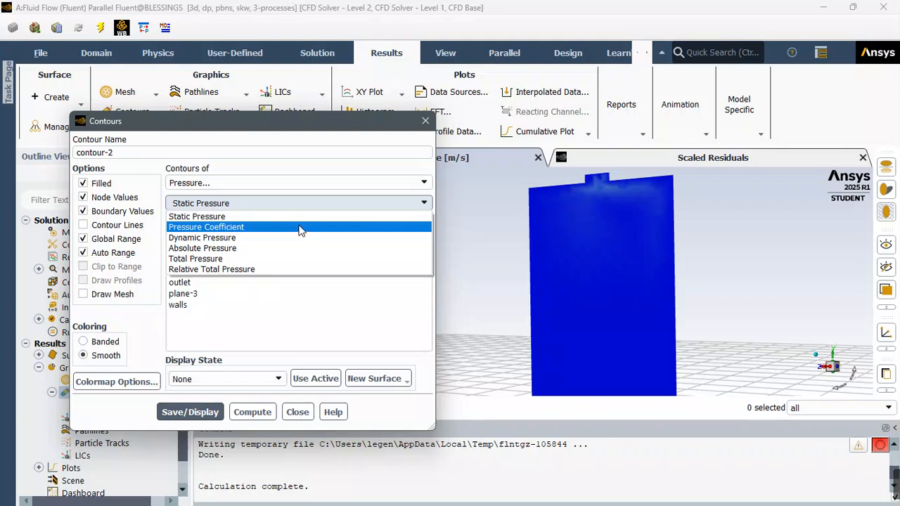
{"action": "left_click", "coordinate": [353, 144]}
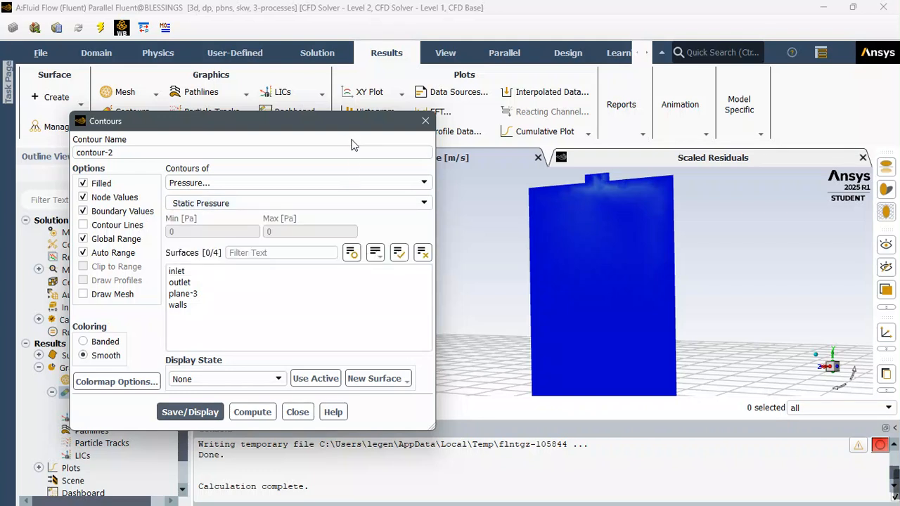
{"action": "left_click", "coordinate": [424, 123]}
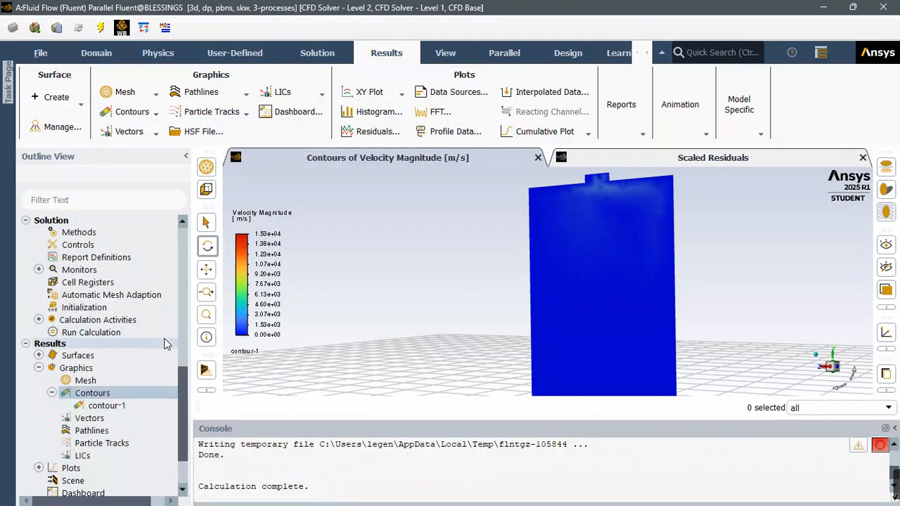
Turn off global and auto range for contour-1, set its maximum velocity to 100 m/s, and redisplay it
{"action": "left_click", "coordinate": [100, 406]}
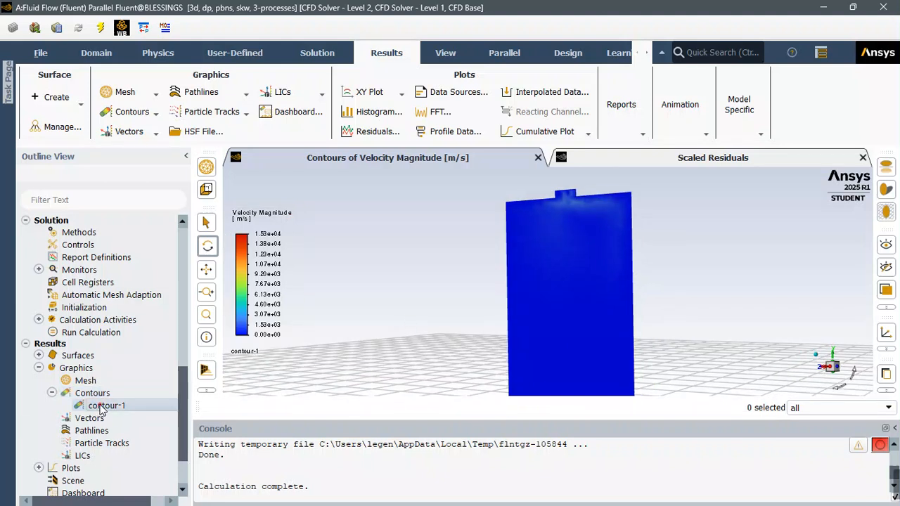
{"action": "double_click", "coordinate": [101, 405]}
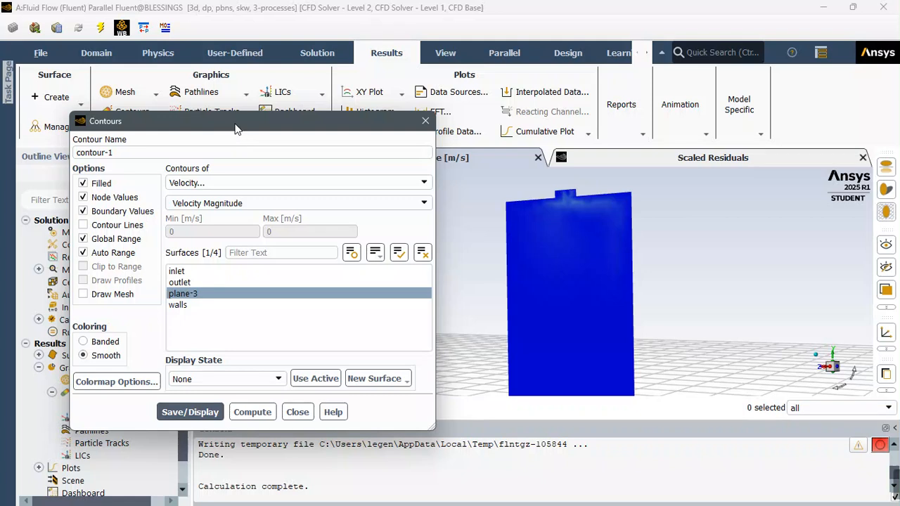
{"action": "left_click_drag", "start_coordinate": [237, 128], "coordinate": [192, 125]}
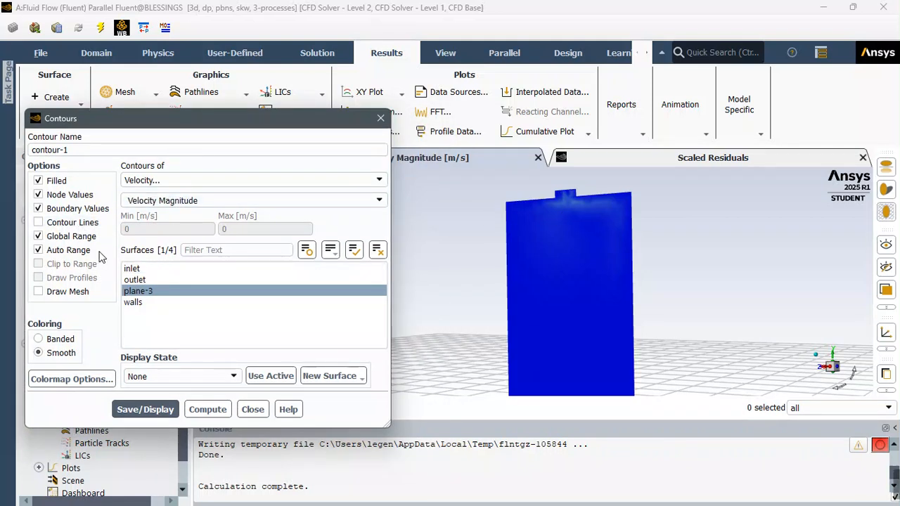
{"action": "left_click", "coordinate": [38, 237]}
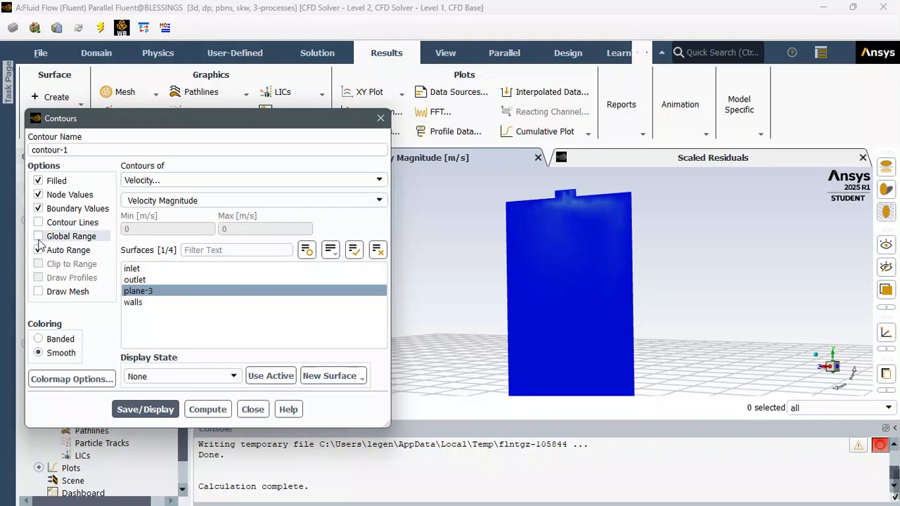
{"action": "left_click", "coordinate": [38, 251]}
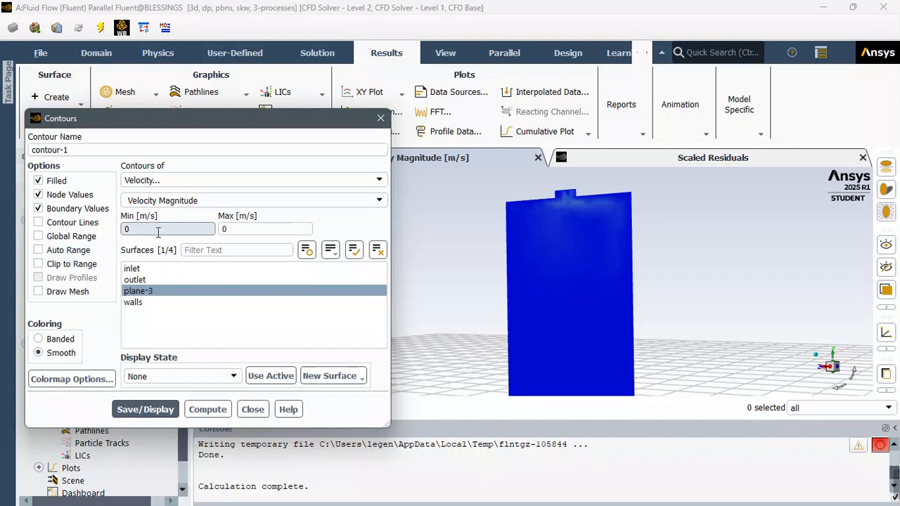
{"action": "double_click", "coordinate": [241, 228]}
{"action": "type", "text": "1"}
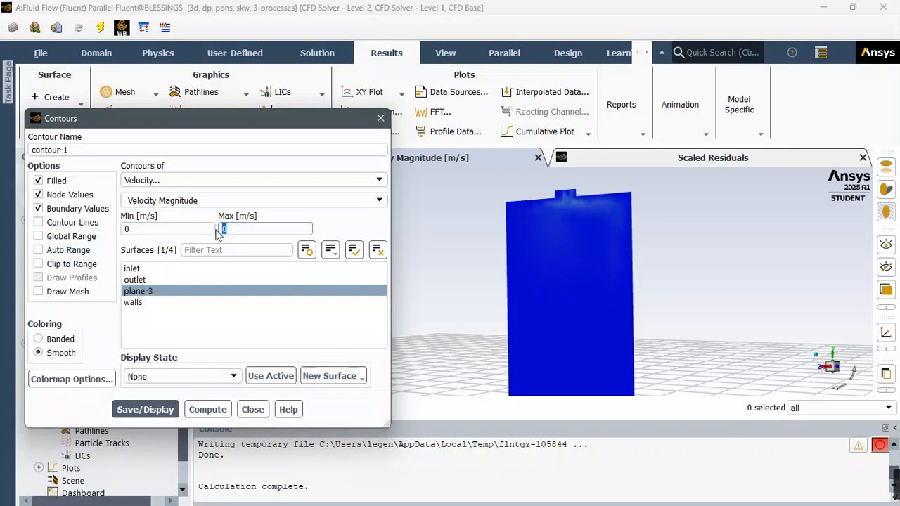
{"action": "type", "text": "00"}
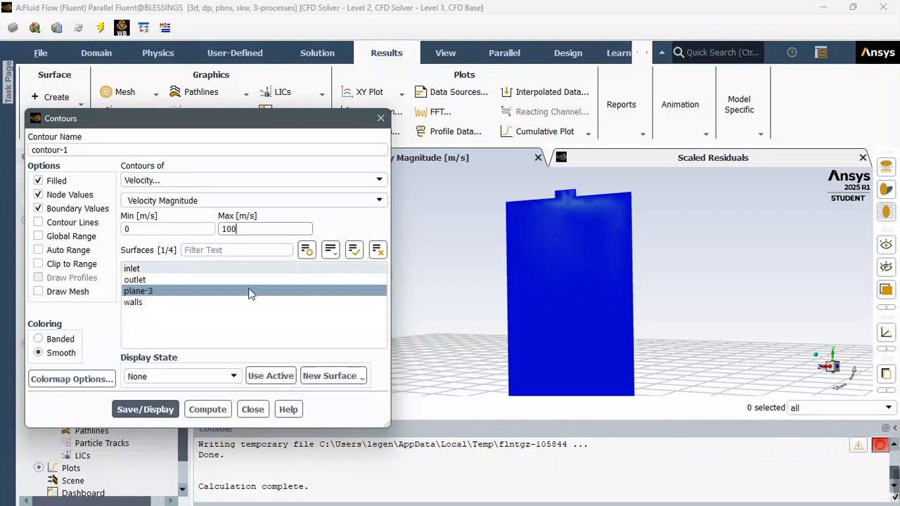
{"action": "left_click", "coordinate": [145, 410]}
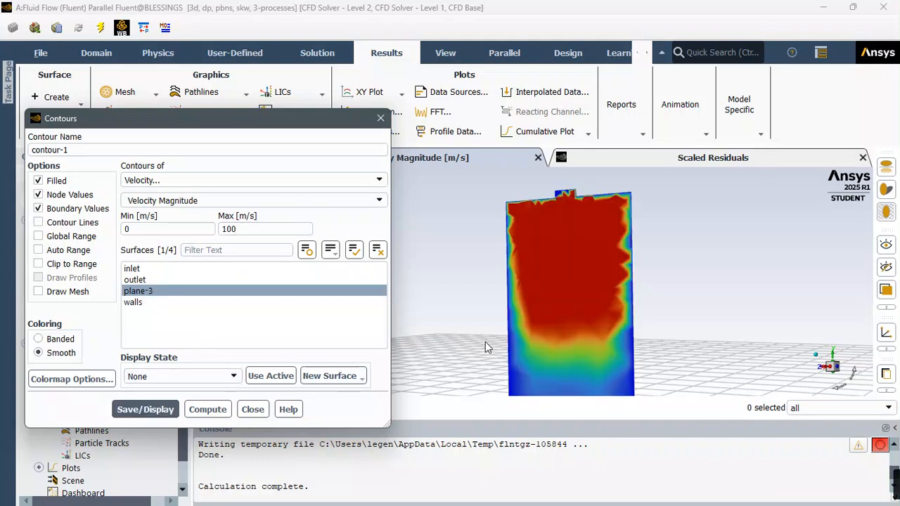
{"action": "left_click", "coordinate": [381, 118]}
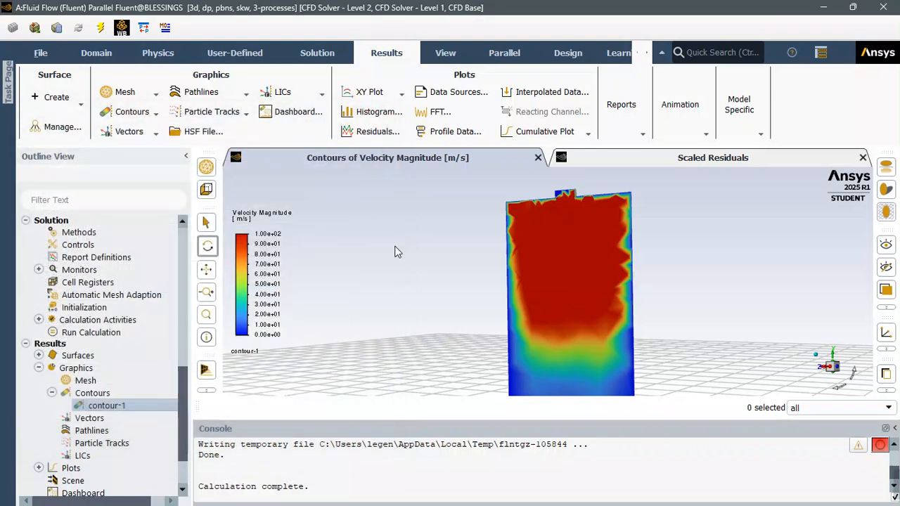
Inspect the velocity magnitude contour on plane-3 from several viewing angles
{"action": "left_click_drag", "start_coordinate": [549, 284], "coordinate": [672, 327]}
{"action": "left_click_drag", "start_coordinate": [621, 306], "coordinate": [572, 250]}
{"action": "left_click_drag", "start_coordinate": [523, 191], "coordinate": [528, 162]}
{"action": "left_click_drag", "start_coordinate": [537, 234], "coordinate": [566, 256]}
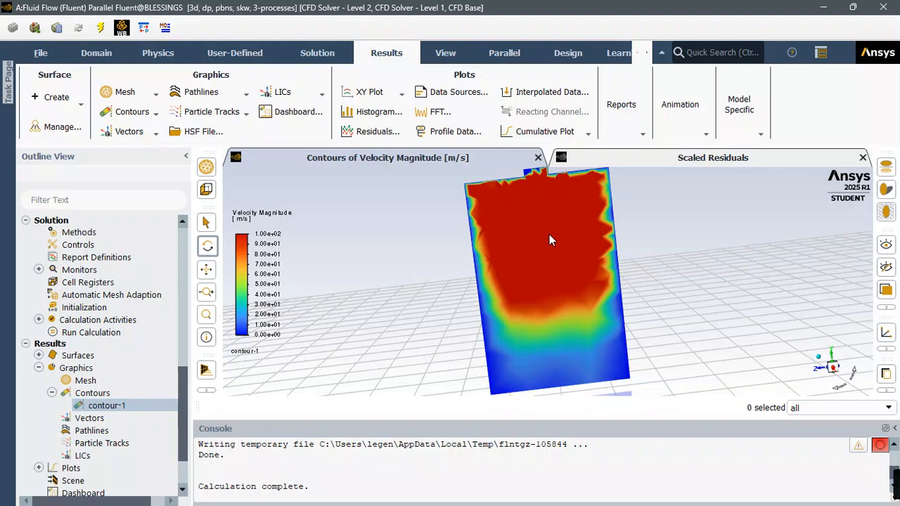
{"action": "left_click_drag", "start_coordinate": [549, 237], "coordinate": [560, 297]}
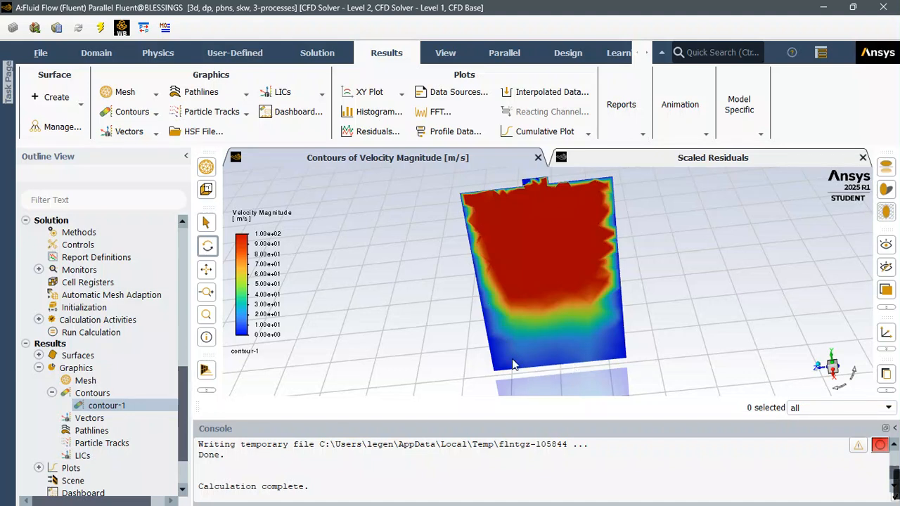
Save and display velocity vectors as vector-1, coloured by velocity magnitude with no surface selected, and inspect them in the graphics view
{"action": "left_click", "coordinate": [87, 420]}
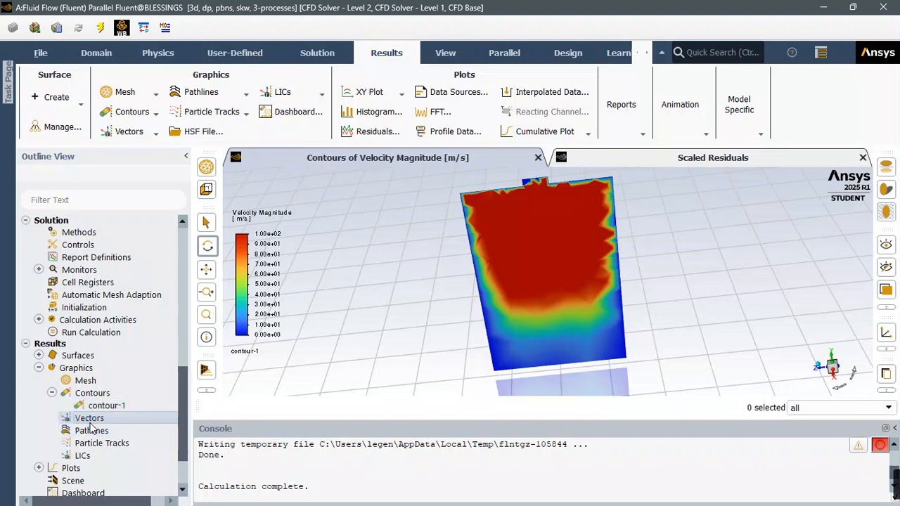
{"action": "double_click", "coordinate": [95, 420]}
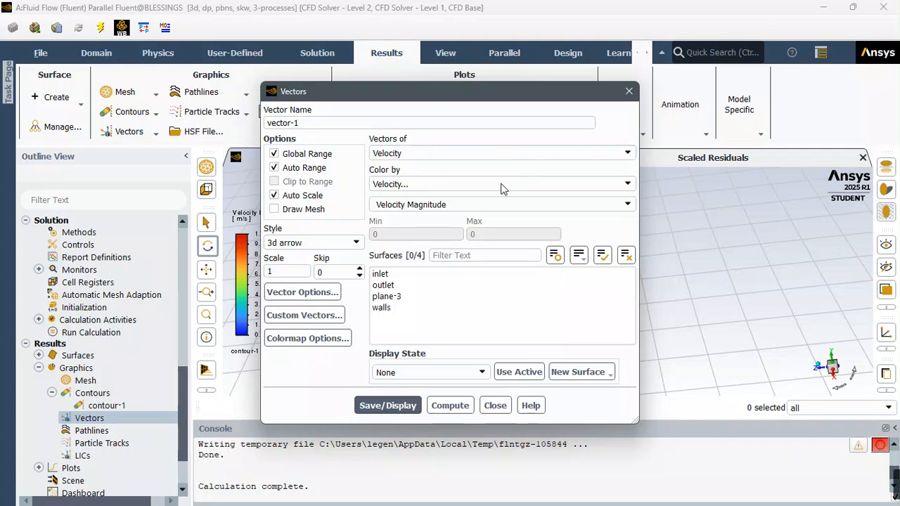
{"action": "left_click", "coordinate": [388, 406]}
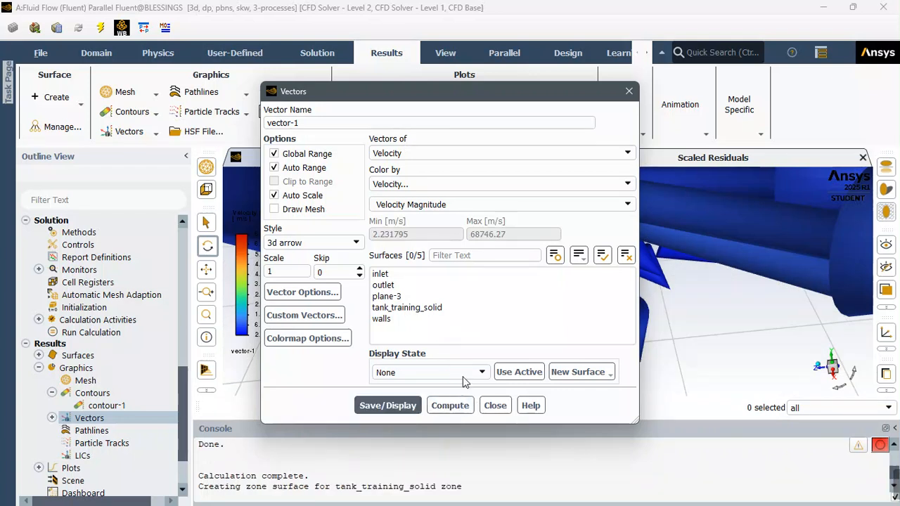
{"action": "left_click_drag", "start_coordinate": [522, 101], "coordinate": [265, 99]}
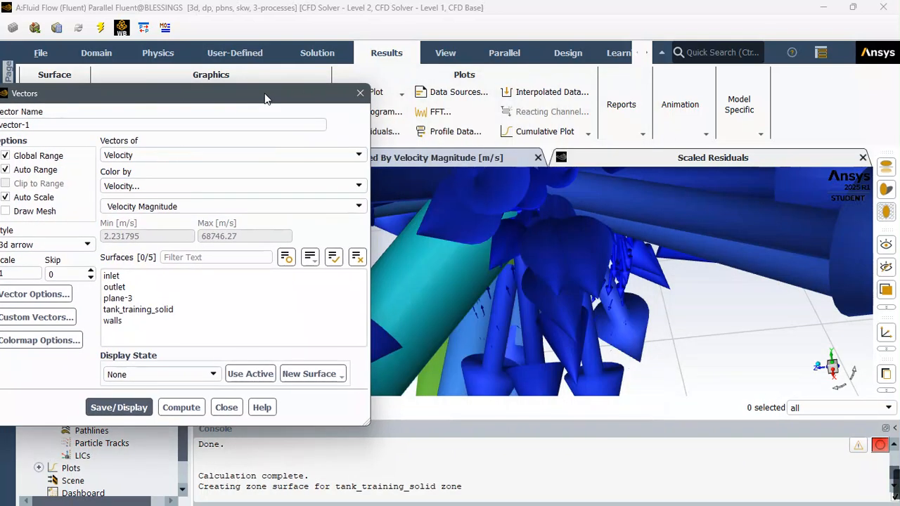
{"action": "left_click", "coordinate": [228, 407]}
{"action": "scroll", "coordinate": [590, 264], "scroll_direction": "down", "scroll_amount": 5}
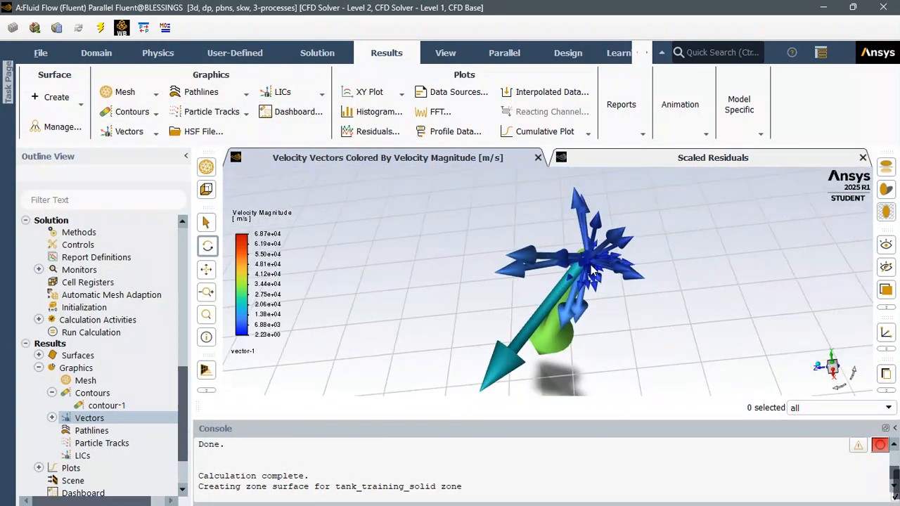
{"action": "left_click_drag", "start_coordinate": [590, 264], "coordinate": [458, 261]}
{"action": "left_click_drag", "start_coordinate": [583, 300], "coordinate": [589, 318]}
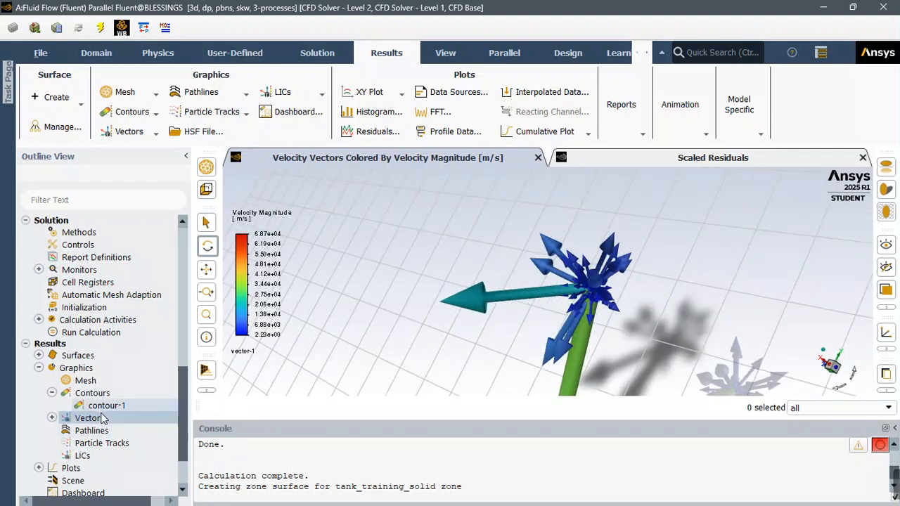
Edit vector-1 to use only plane-3 as its surface, redisplay the vectors and compute their range
{"action": "left_click", "coordinate": [51, 417]}
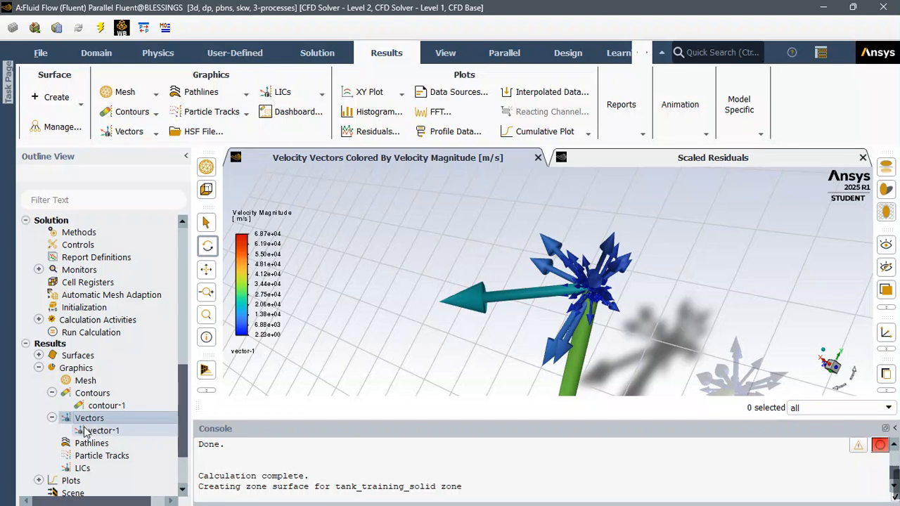
{"action": "double_click", "coordinate": [85, 430]}
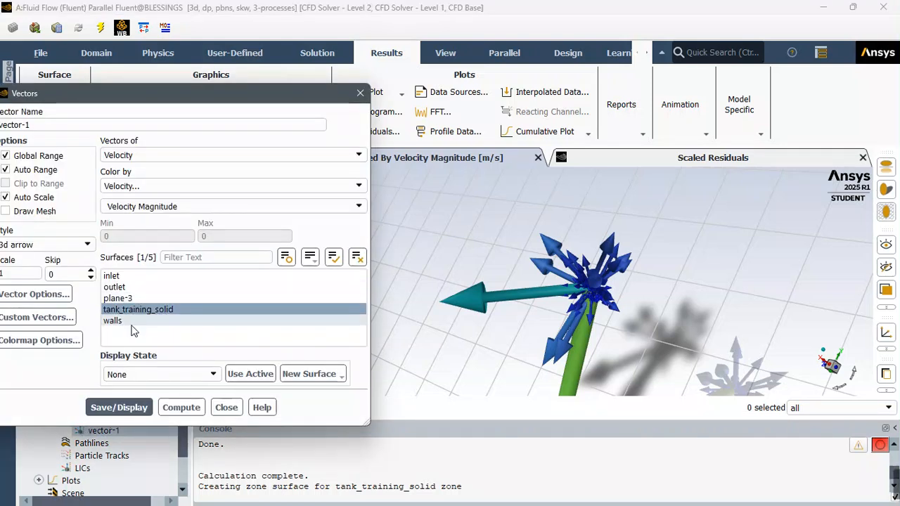
{"action": "left_click", "coordinate": [135, 299]}
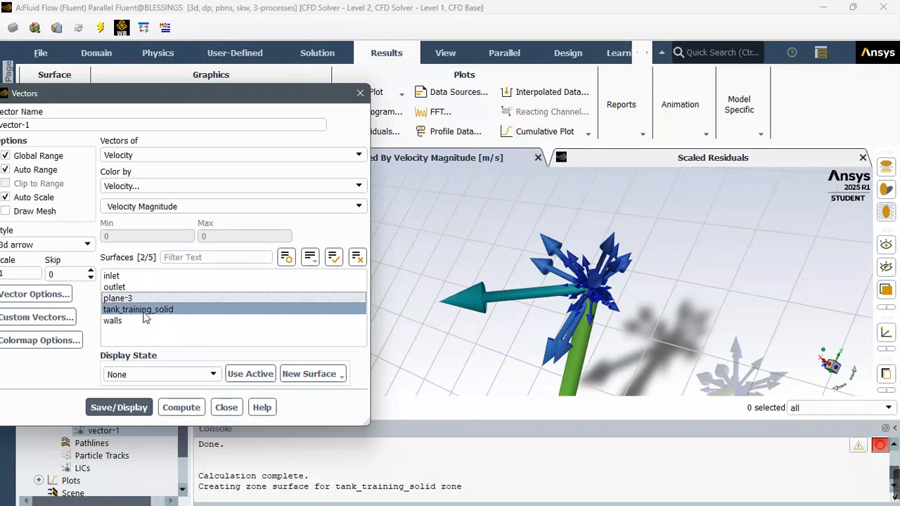
{"action": "left_click", "coordinate": [141, 310], "text": "ctrl"}
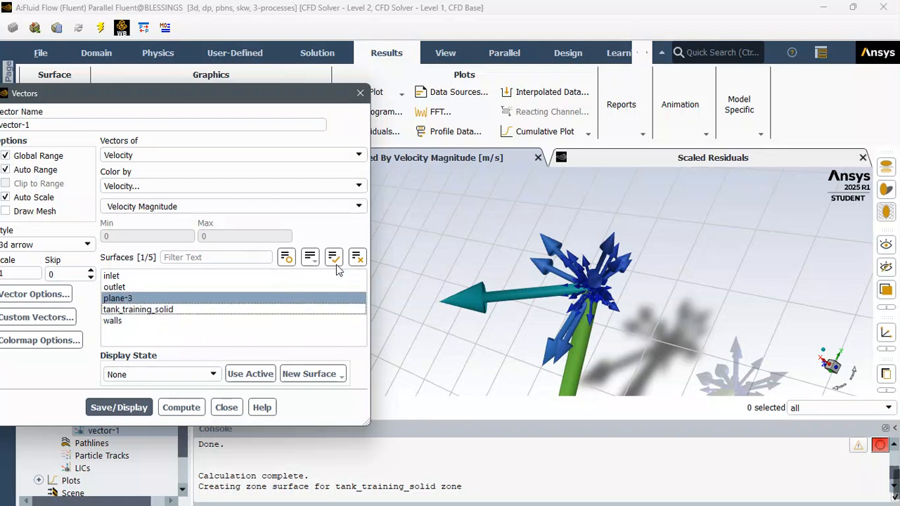
{"action": "left_click", "coordinate": [357, 257]}
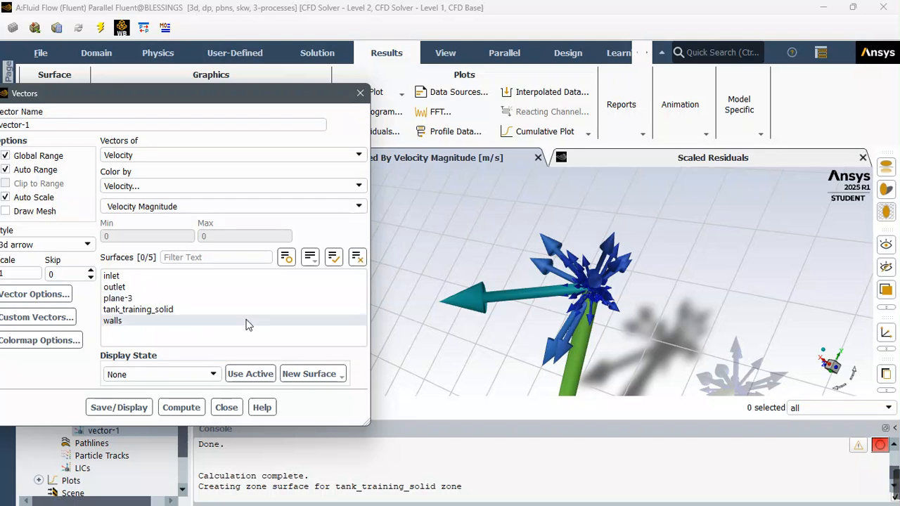
{"action": "left_click", "coordinate": [132, 298]}
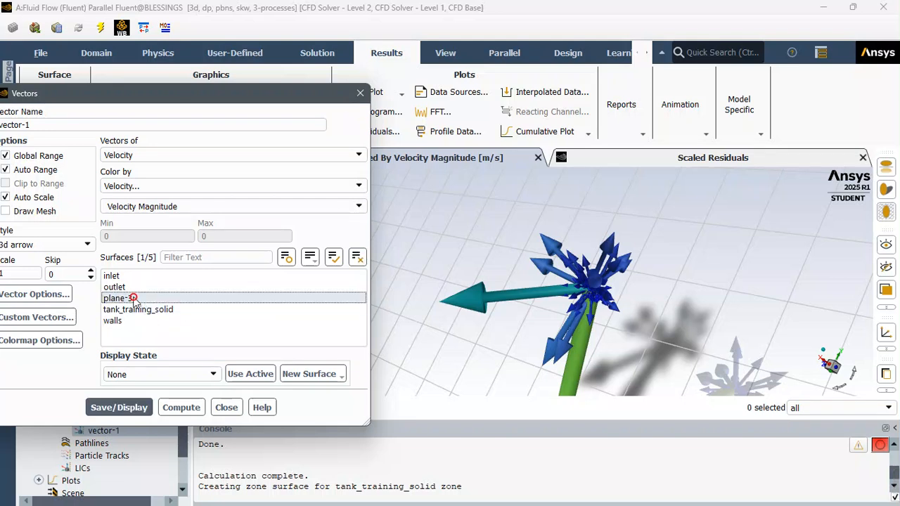
{"action": "left_click", "coordinate": [119, 408]}
{"action": "left_click", "coordinate": [180, 407]}
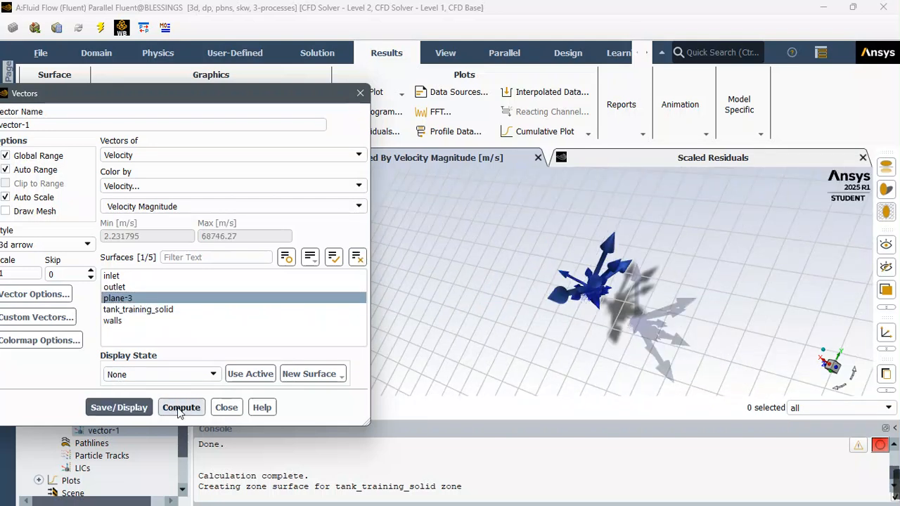
{"action": "left_click", "coordinate": [183, 408]}
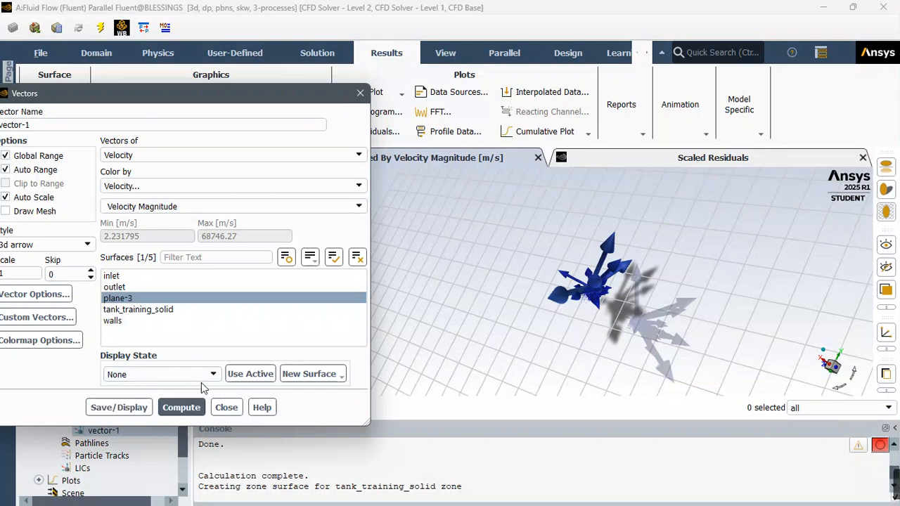
{"action": "left_click", "coordinate": [226, 408]}
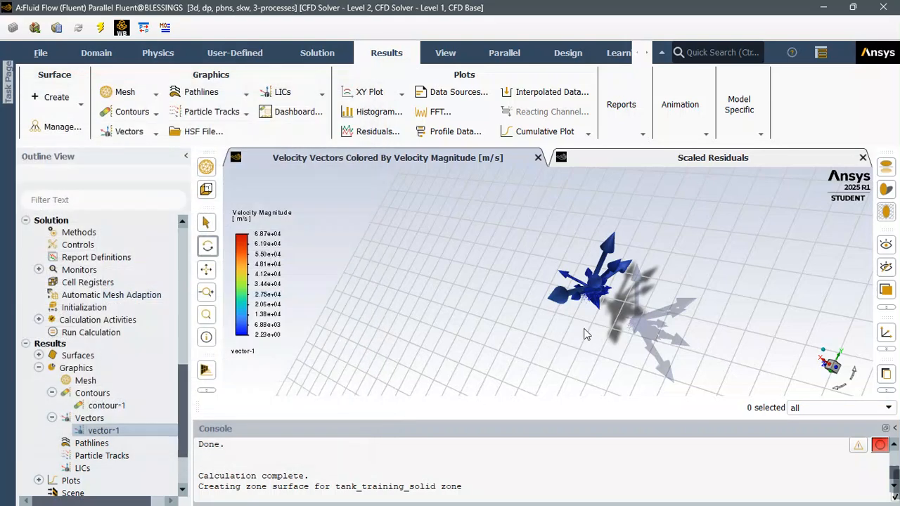
Examine the velocity vectors on plane-3 up close and from different angles to study the flow directions
{"action": "left_click_drag", "start_coordinate": [620, 311], "coordinate": [614, 234]}
{"action": "scroll", "coordinate": [580, 268], "scroll_direction": "up", "scroll_amount": 5}
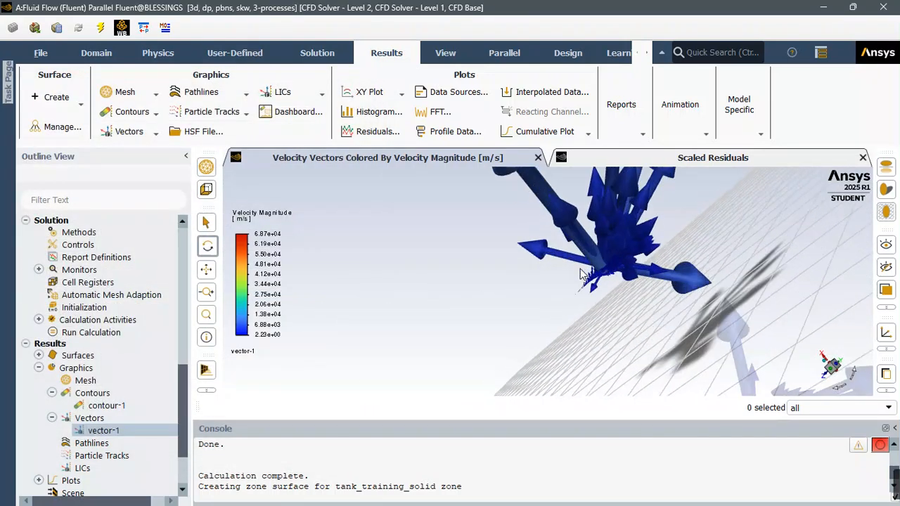
{"action": "scroll", "coordinate": [616, 258], "scroll_direction": "up", "scroll_amount": 4}
{"action": "left_click_drag", "start_coordinate": [608, 261], "coordinate": [459, 272]}
{"action": "scroll", "coordinate": [459, 272], "scroll_direction": "down", "scroll_amount": 2}
{"action": "scroll", "coordinate": [532, 303], "scroll_direction": "down", "scroll_amount": 3}
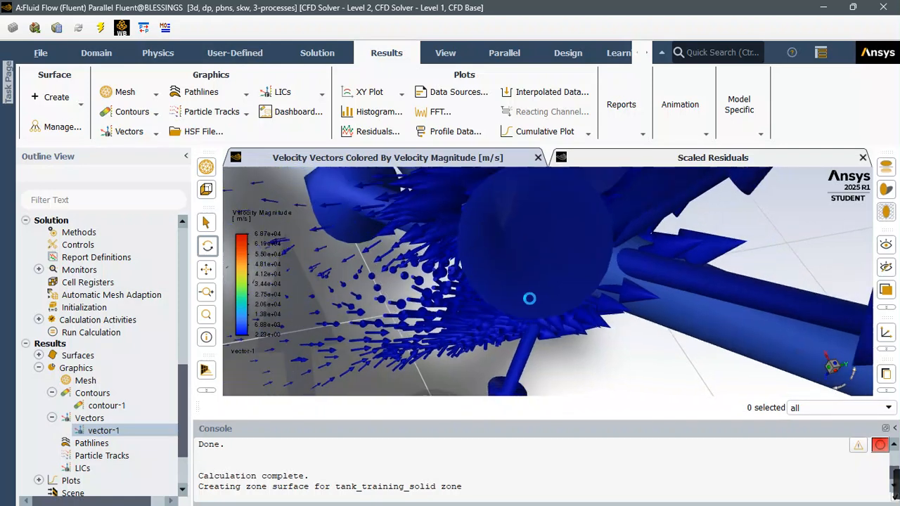
{"action": "left_click_drag", "start_coordinate": [517, 273], "coordinate": [570, 238]}
{"action": "left_click_drag", "start_coordinate": [495, 316], "coordinate": [427, 322]}
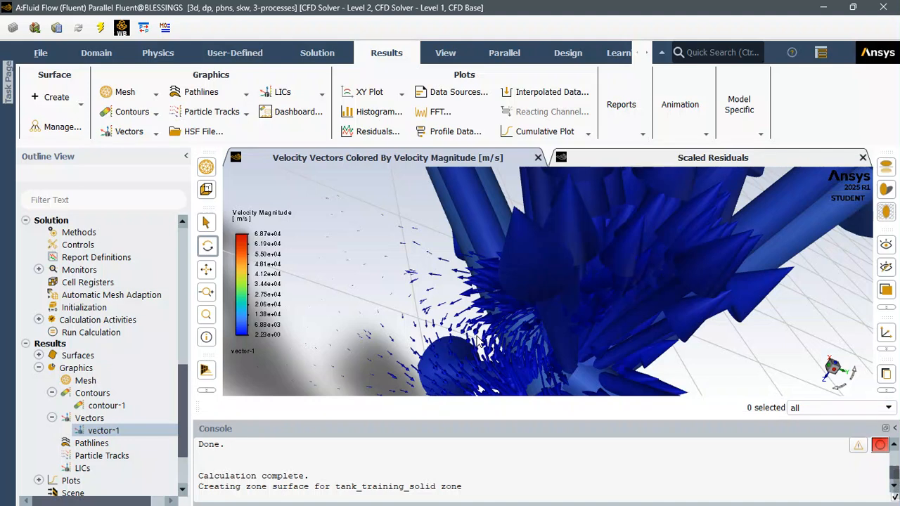
{"action": "left_click_drag", "start_coordinate": [532, 339], "coordinate": [519, 240]}
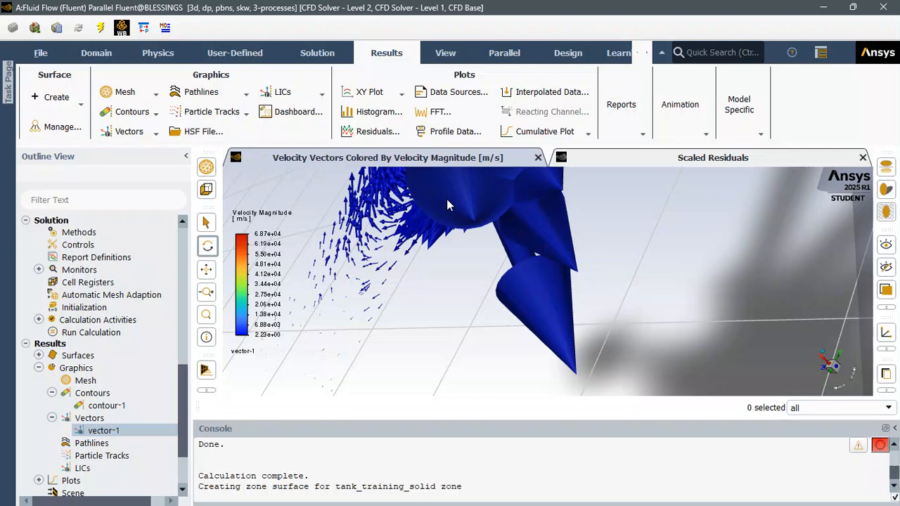
{"action": "scroll", "coordinate": [440, 206], "scroll_direction": "up", "scroll_amount": 5}
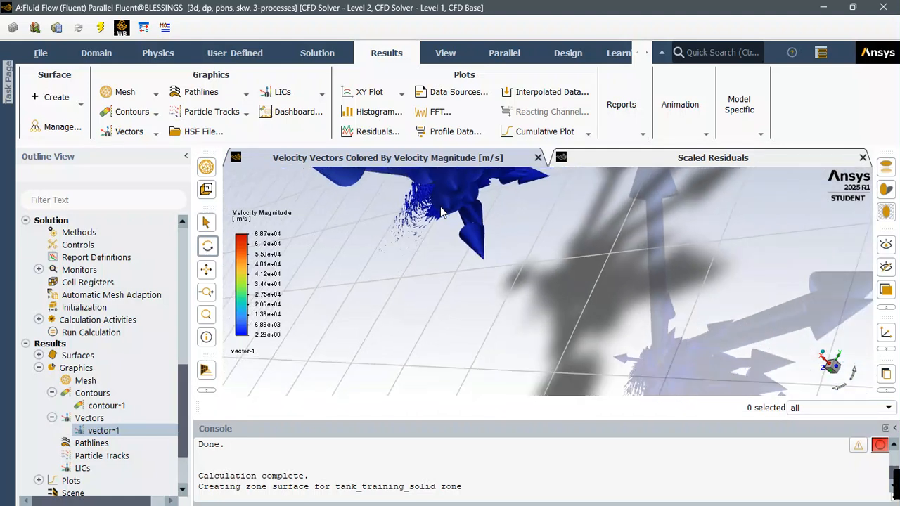
Save and display pathlines-1 released from plane-3, coloured by Particle ID, and compute its range
{"action": "left_click", "coordinate": [73, 444]}
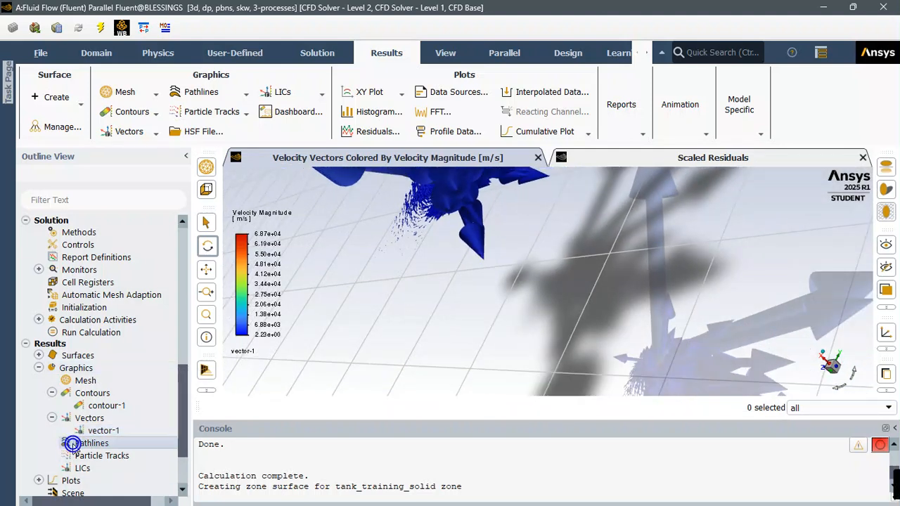
{"action": "double_click", "coordinate": [73, 443]}
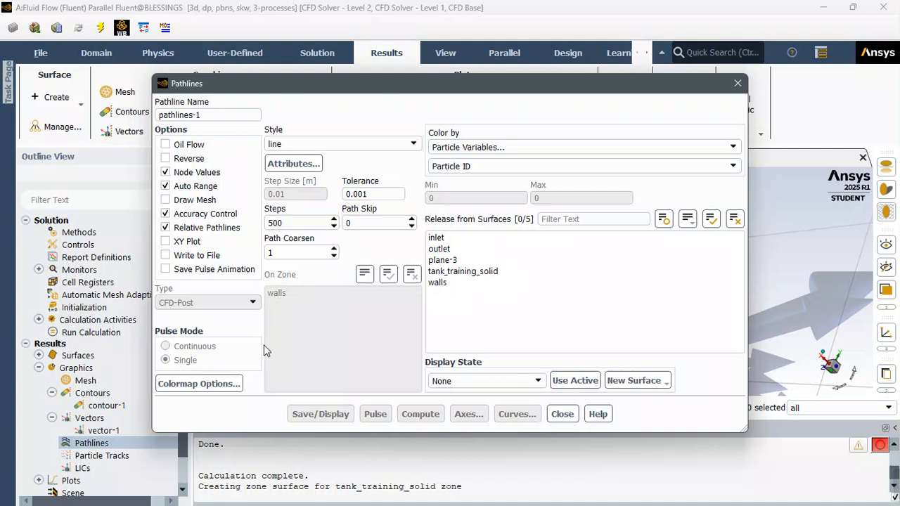
{"action": "left_click", "coordinate": [503, 260]}
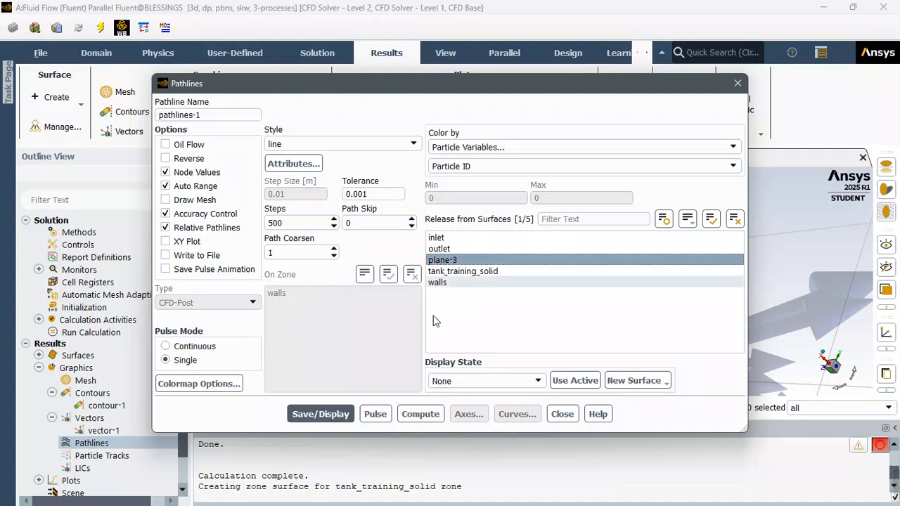
{"action": "left_click", "coordinate": [325, 414]}
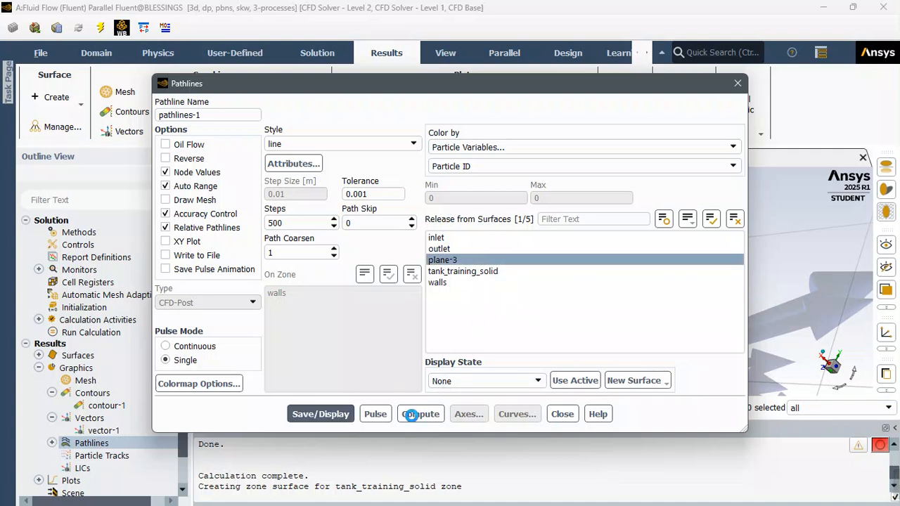
{"action": "left_click", "coordinate": [411, 414]}
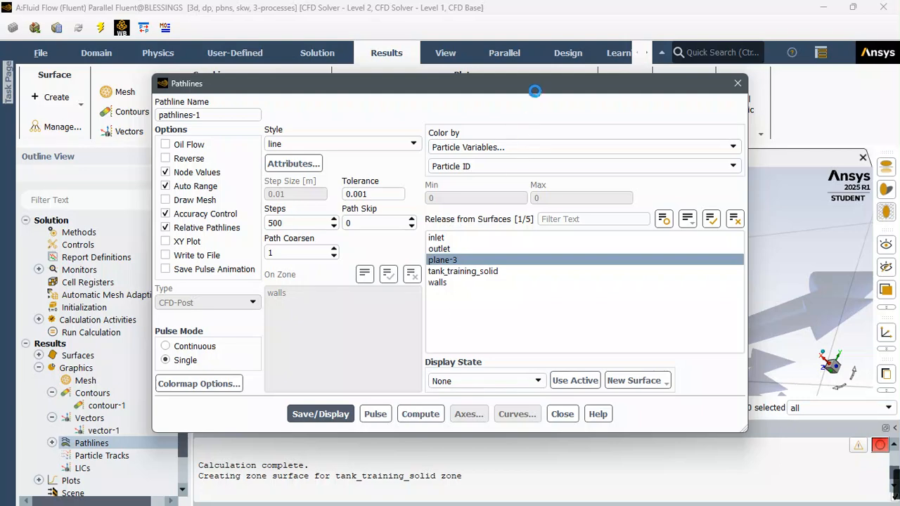
{"action": "left_click_drag", "start_coordinate": [535, 89], "coordinate": [365, 90]}
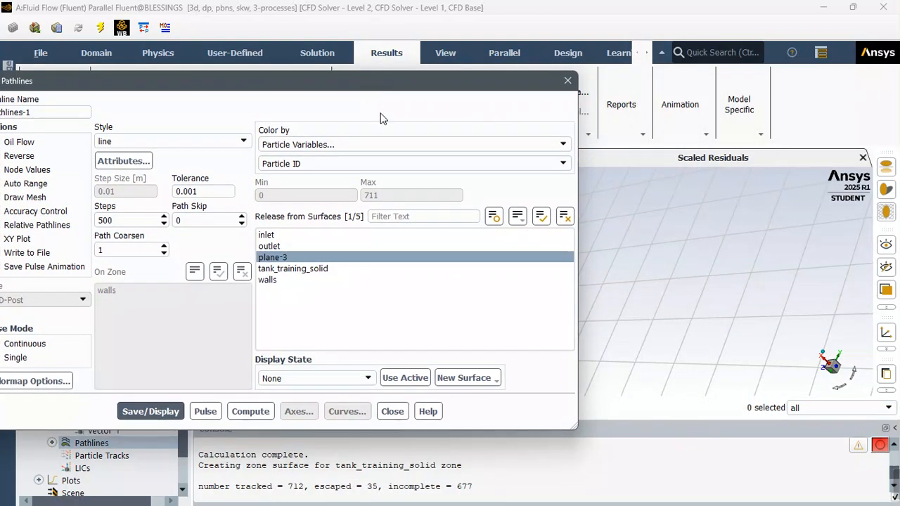
{"action": "left_click", "coordinate": [392, 413]}
Examine the pathlines released from plane-3 up close and from several angles to study the circulation in the tank
{"action": "scroll", "coordinate": [444, 207], "scroll_direction": "down", "scroll_amount": 3}
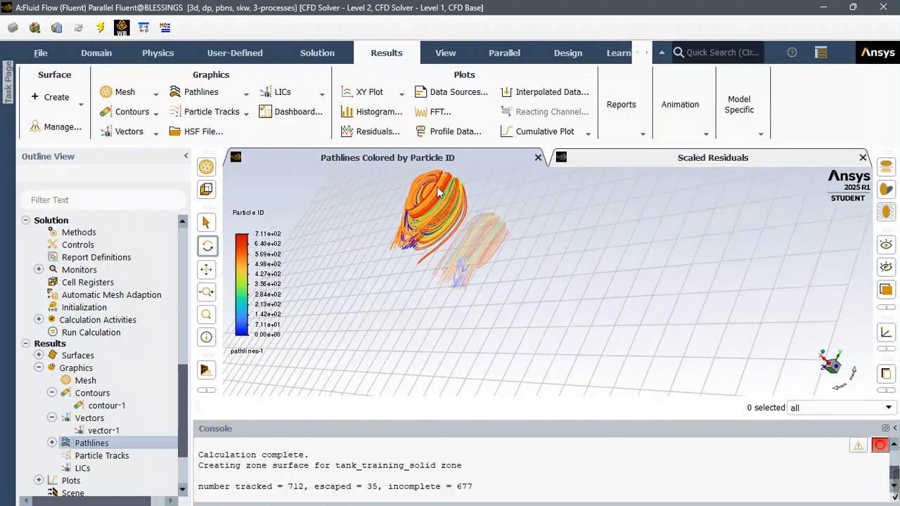
{"action": "scroll", "coordinate": [431, 214], "scroll_direction": "up", "scroll_amount": 10}
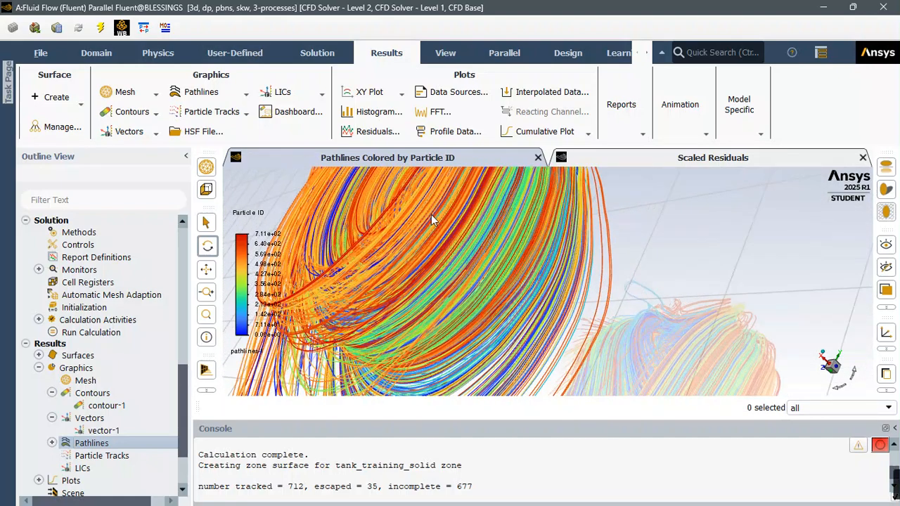
{"action": "scroll", "coordinate": [431, 214], "scroll_direction": "down", "scroll_amount": 3}
{"action": "left_click_drag", "start_coordinate": [430, 215], "coordinate": [531, 273]}
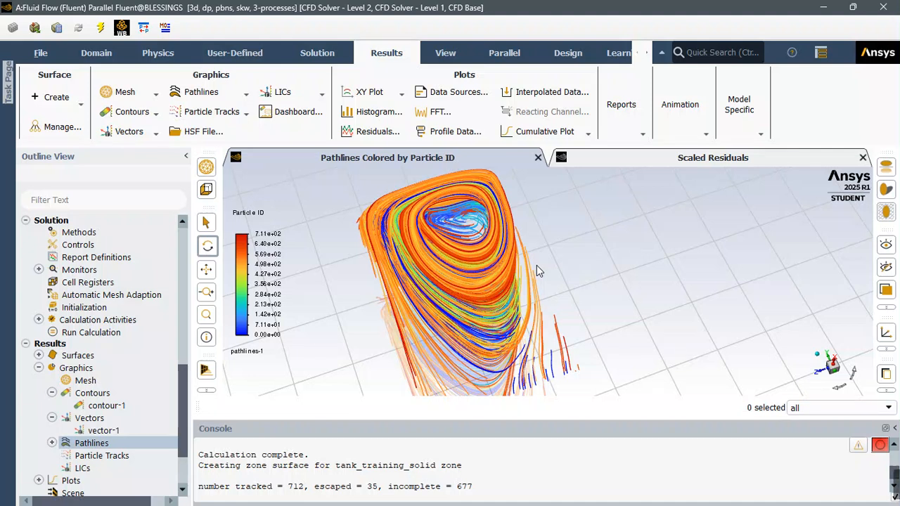
{"action": "left_click_drag", "start_coordinate": [499, 285], "coordinate": [391, 313]}
{"action": "left_click_drag", "start_coordinate": [469, 305], "coordinate": [531, 224]}
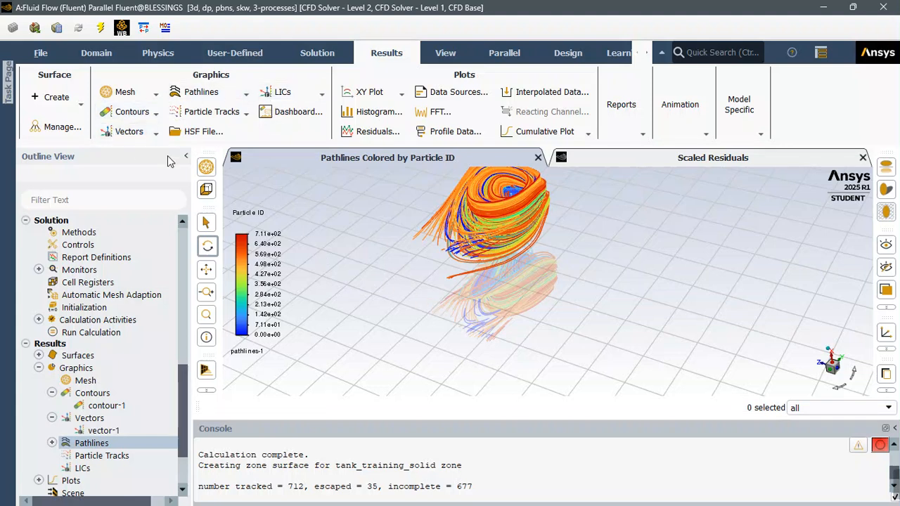
{"action": "mouse_move", "coordinate": [520, 226]}
{"action": "left_mouse_down"}
{"action": "mouse_move", "coordinate": [541, 253]}
{"action": "mouse_move", "coordinate": [611, 267]}
{"action": "mouse_move", "coordinate": [600, 253]}
{"action": "mouse_move", "coordinate": [504, 216]}
{"action": "mouse_move", "coordinate": [498, 206]}
{"action": "mouse_move", "coordinate": [507, 196]}
{"action": "mouse_move", "coordinate": [532, 191]}
{"action": "left_mouse_up"}
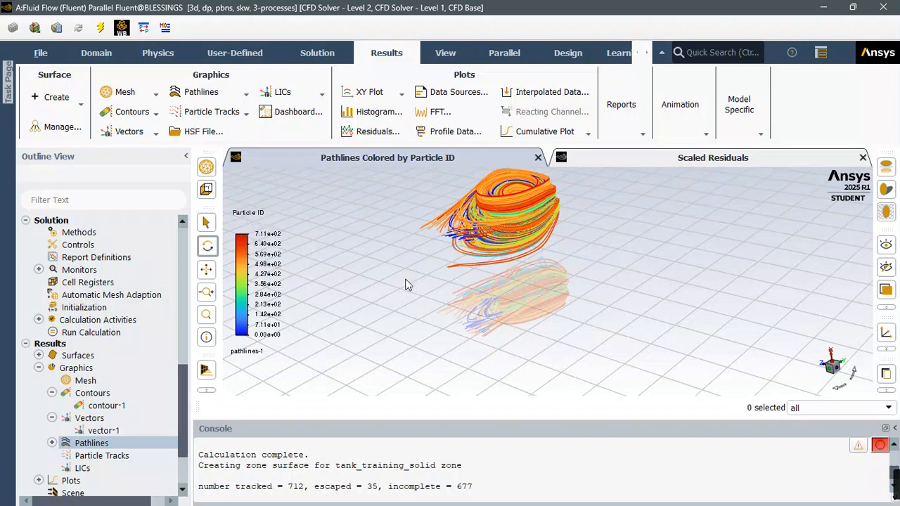
Minimise the Fluent and Workbench windows to show the desktop
{"action": "left_click", "coordinate": [822, 7]}
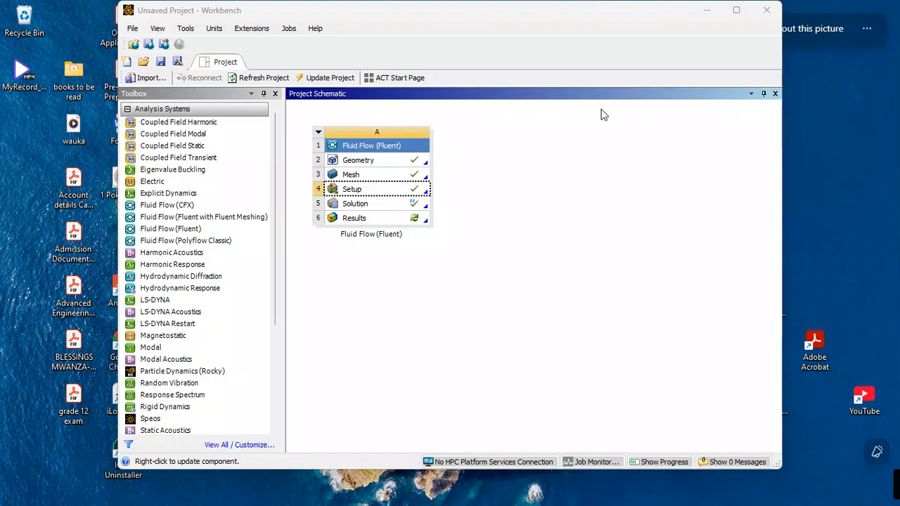
{"action": "left_click", "coordinate": [706, 10]}
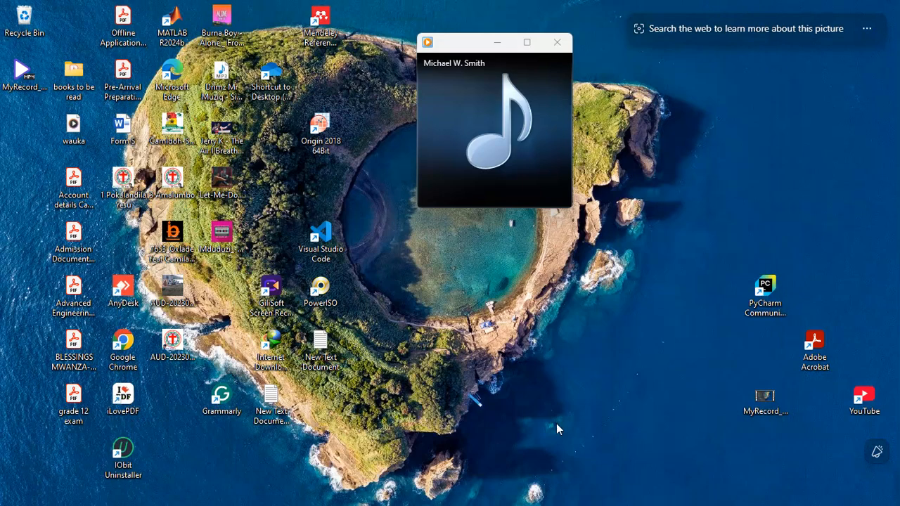
{"action": "mouse_move", "coordinate": [520, 496]}
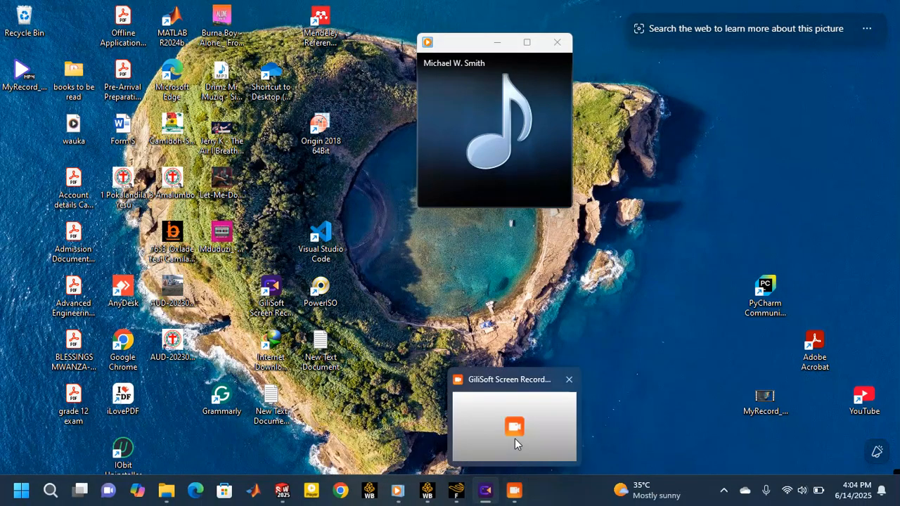